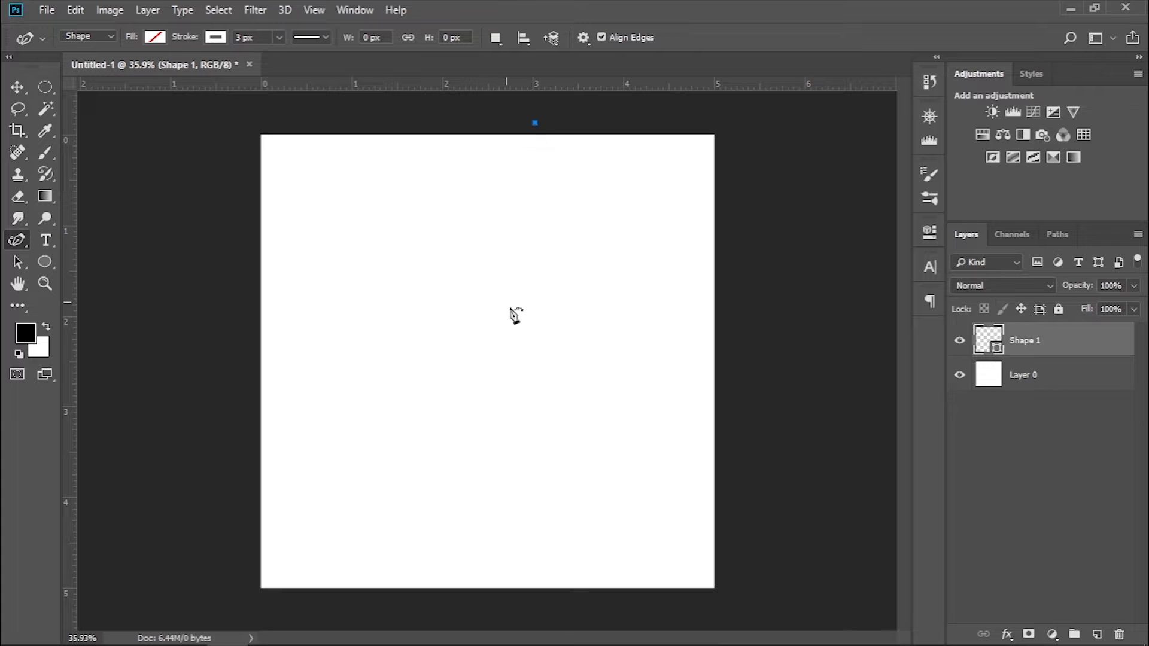
Draw a wavy vertical curve through the middle of the canvas, ending just below its lower edge
{"action": "left_click", "coordinate": [537, 323]}
{"action": "left_click", "coordinate": [551, 462]}
{"action": "left_click", "coordinate": [491, 573]}
{"action": "left_click", "coordinate": [520, 608]}
Reshape the curve's anchor points into a smooth S-wave that bulges left near the top and right at mid-height
{"action": "left_click_drag", "start_coordinate": [551, 462], "coordinate": [555, 432]}
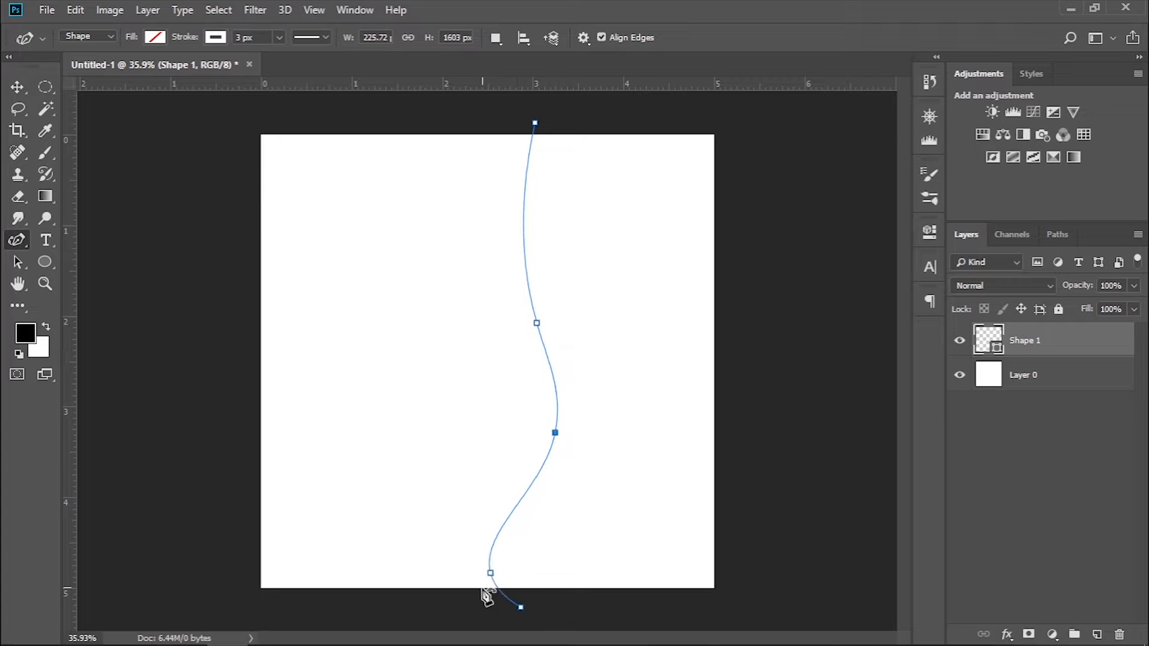
{"action": "left_click_drag", "start_coordinate": [491, 573], "coordinate": [510, 561]}
{"action": "left_click_drag", "start_coordinate": [537, 324], "coordinate": [585, 251]}
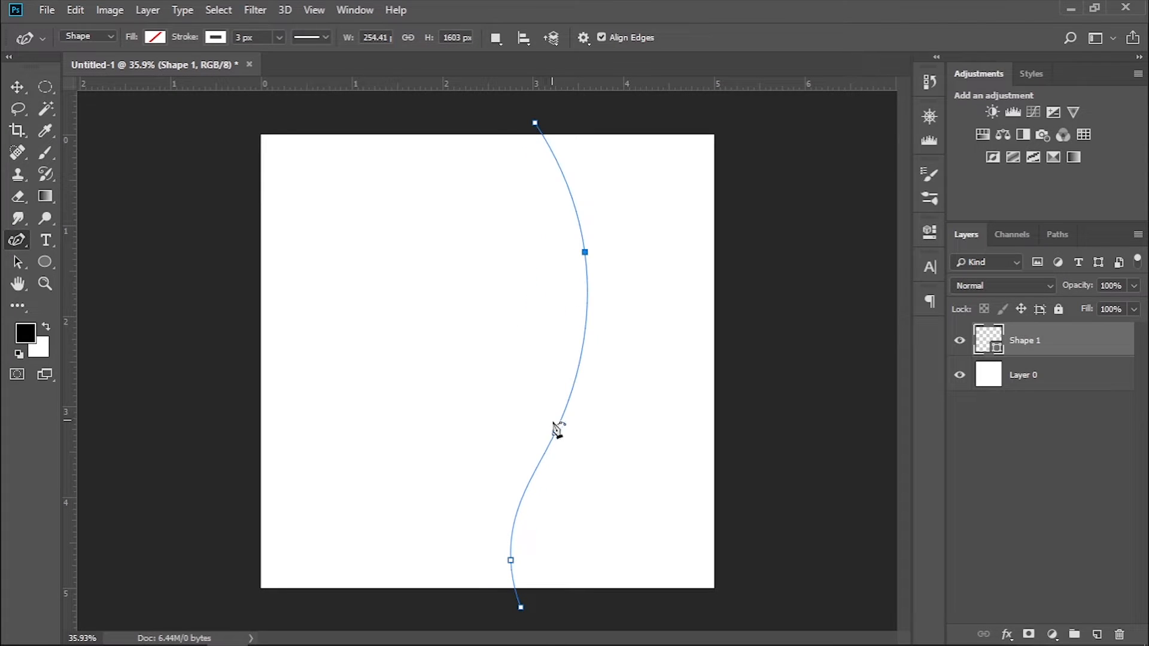
{"action": "left_click_drag", "start_coordinate": [555, 430], "coordinate": [541, 409]}
{"action": "left_click_drag", "start_coordinate": [585, 252], "coordinate": [506, 196]}
{"action": "left_click_drag", "start_coordinate": [541, 410], "coordinate": [555, 402]}
{"action": "left_click_drag", "start_coordinate": [510, 561], "coordinate": [523, 526]}
{"action": "left_click_drag", "start_coordinate": [520, 608], "coordinate": [565, 617]}
{"action": "left_click_drag", "start_coordinate": [523, 528], "coordinate": [516, 524]}
Extend the path outside the canvas around its right side and close it at the starting point
{"action": "left_click", "coordinate": [558, 426]}
{"action": "left_click_drag", "start_coordinate": [559, 442], "coordinate": [691, 608]}
{"action": "left_click", "coordinate": [775, 550]}
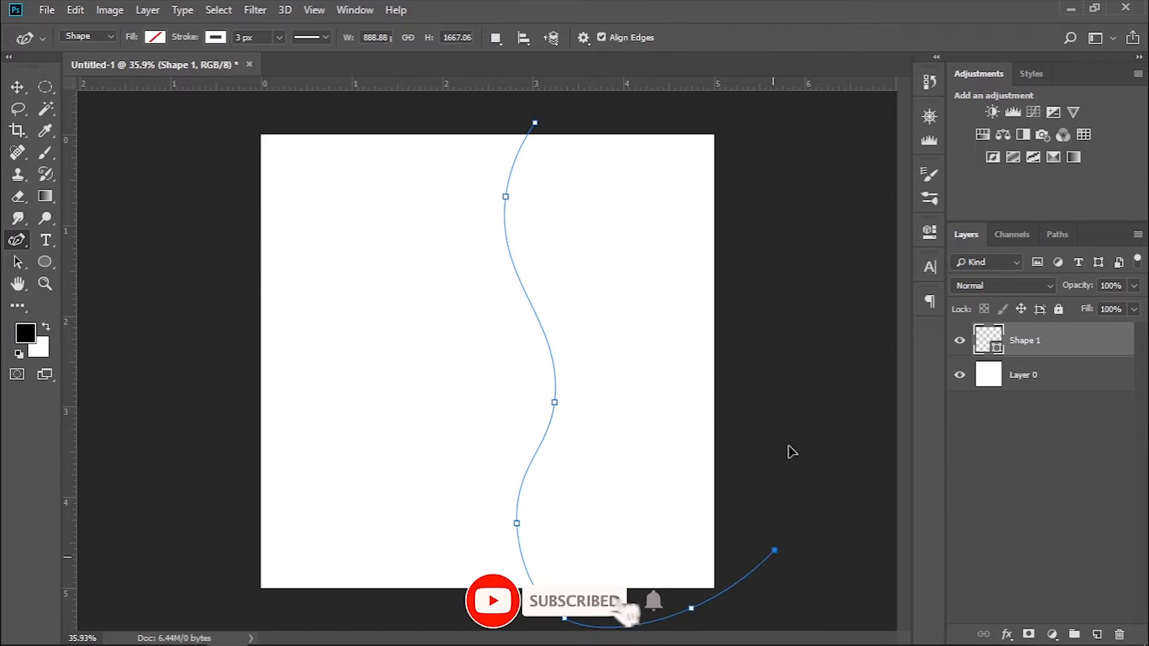
{"action": "left_click", "coordinate": [802, 315]}
{"action": "left_click", "coordinate": [791, 123]}
{"action": "left_click", "coordinate": [674, 98]}
{"action": "left_click", "coordinate": [535, 123]}
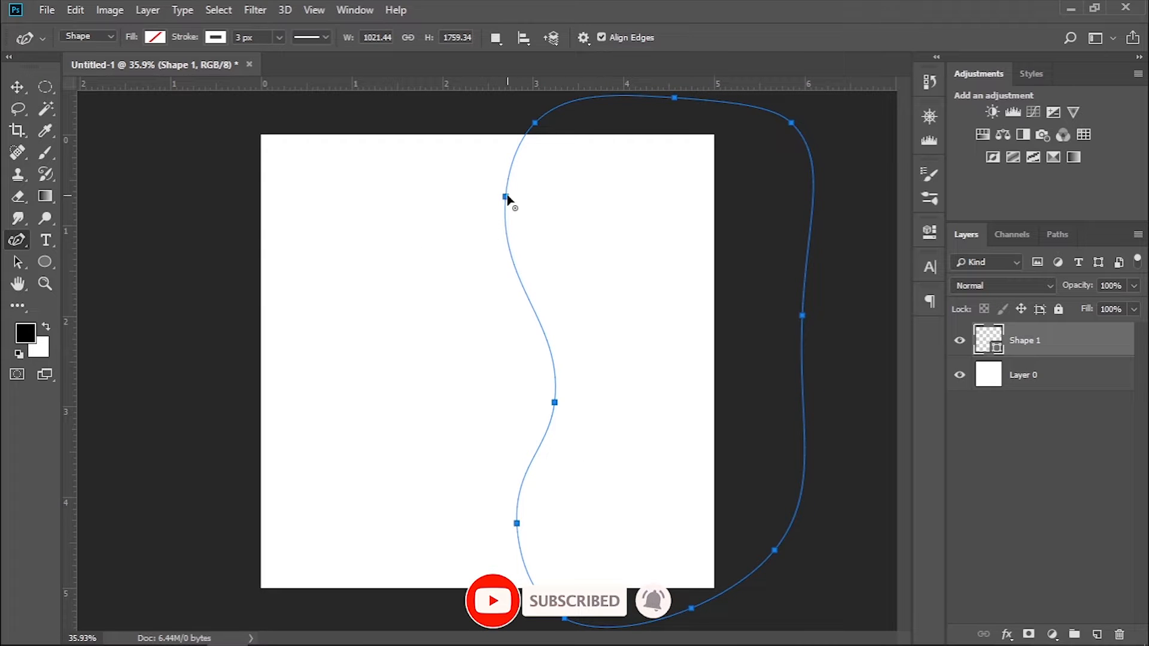
Nudge the two upper wave points slightly upward and fill the closed shape with orange
{"action": "left_click_drag", "start_coordinate": [507, 197], "coordinate": [509, 186]}
{"action": "left_click_drag", "start_coordinate": [555, 402], "coordinate": [559, 384]}
{"action": "left_click", "coordinate": [157, 37]}
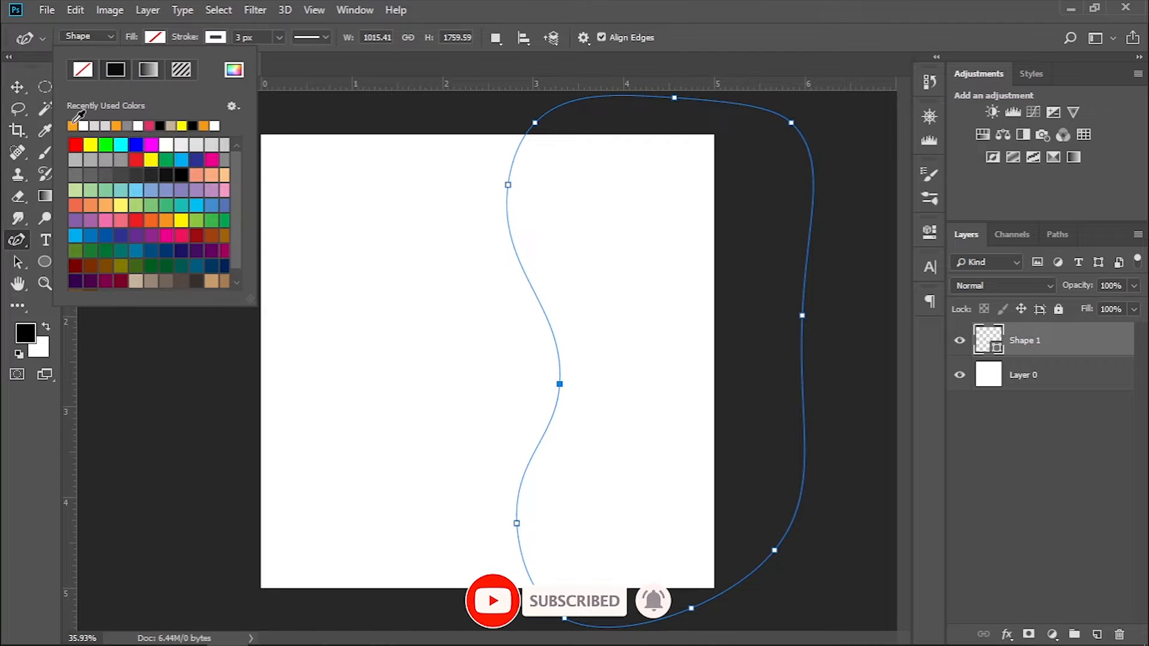
{"action": "left_click", "coordinate": [73, 125]}
{"action": "left_click", "coordinate": [234, 70]}
{"action": "left_click", "coordinate": [1080, 325]}
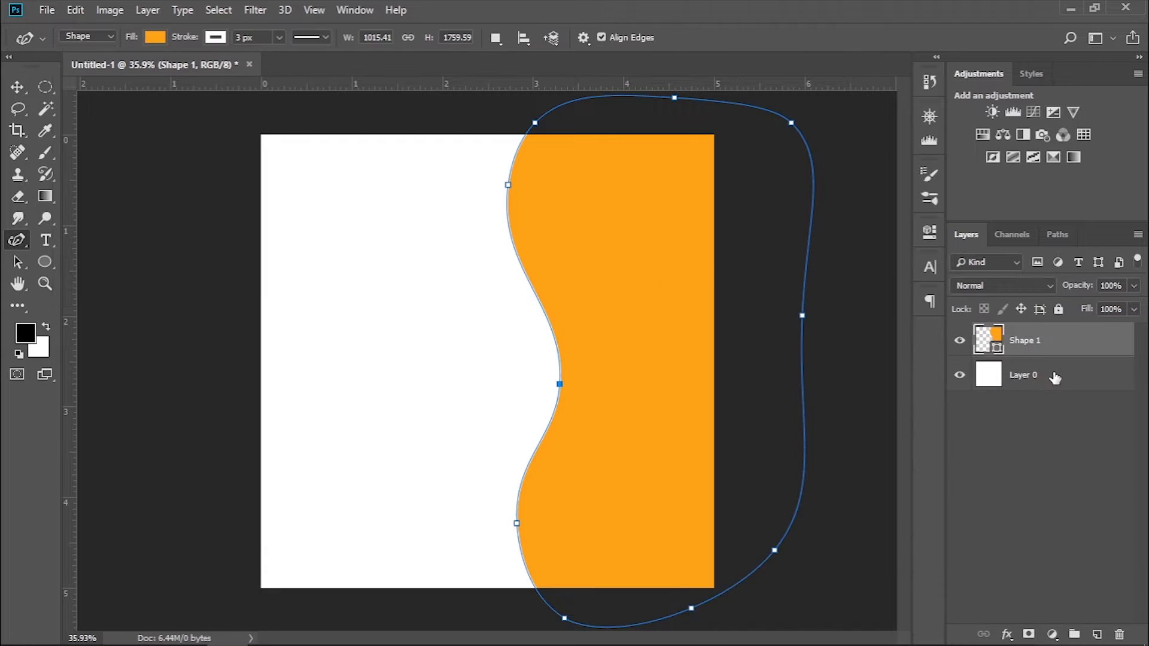
Duplicate the orange Shape 1 layer and set the copy's fill to none
{"action": "left_click", "coordinate": [1051, 378]}
{"action": "left_click", "coordinate": [1059, 337]}
{"action": "left_click_drag", "start_coordinate": [1059, 336], "coordinate": [1099, 634]}
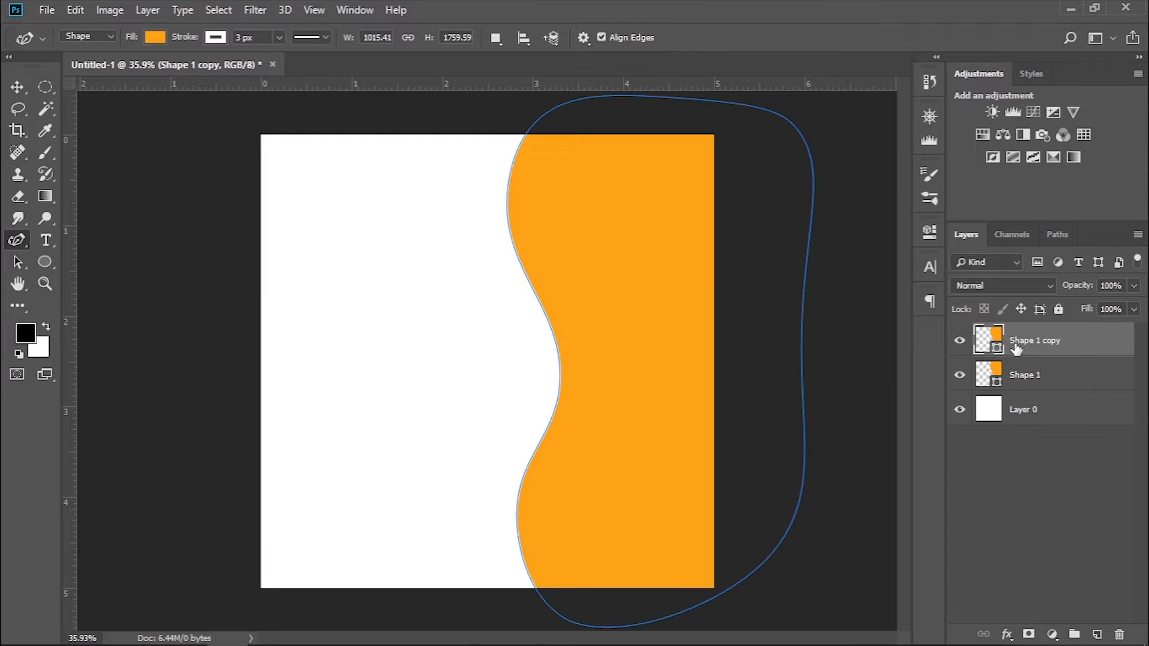
{"action": "left_click", "coordinate": [153, 39]}
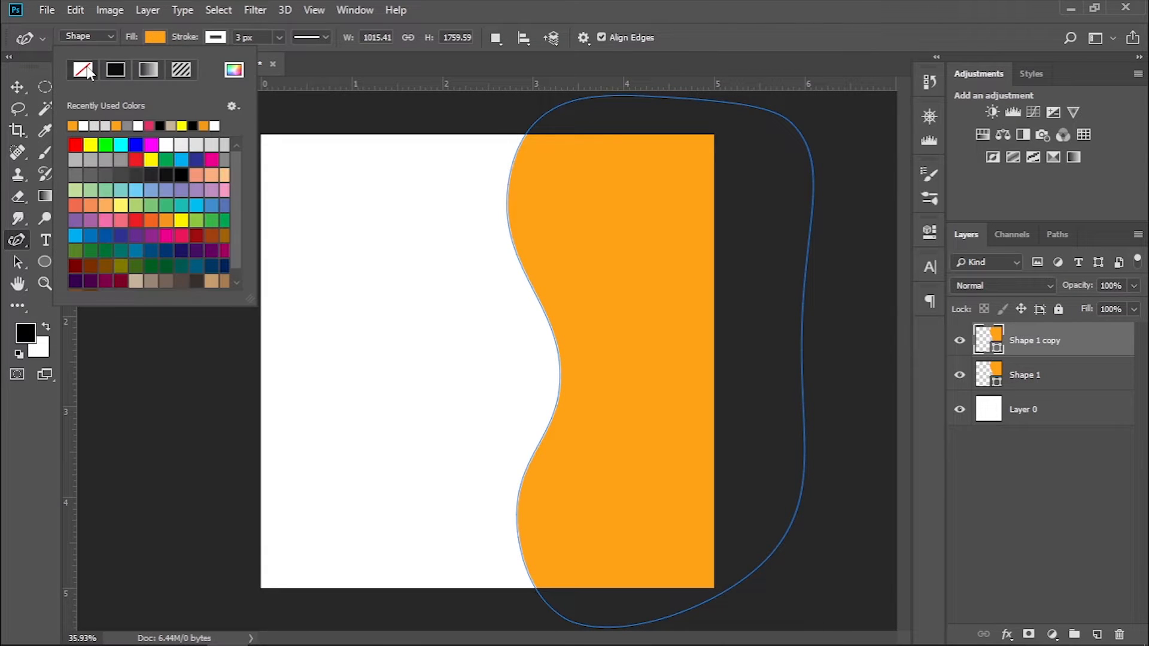
{"action": "key", "text": "Return"}
Shift the unfilled shape copy slightly to the right, inside the orange wave's edge
{"action": "key", "text": "ctrl+t"}
{"action": "key", "text": "shift+Right"}
{"action": "key", "text": "shift+Right"}
{"action": "key", "text": "shift+Right"}
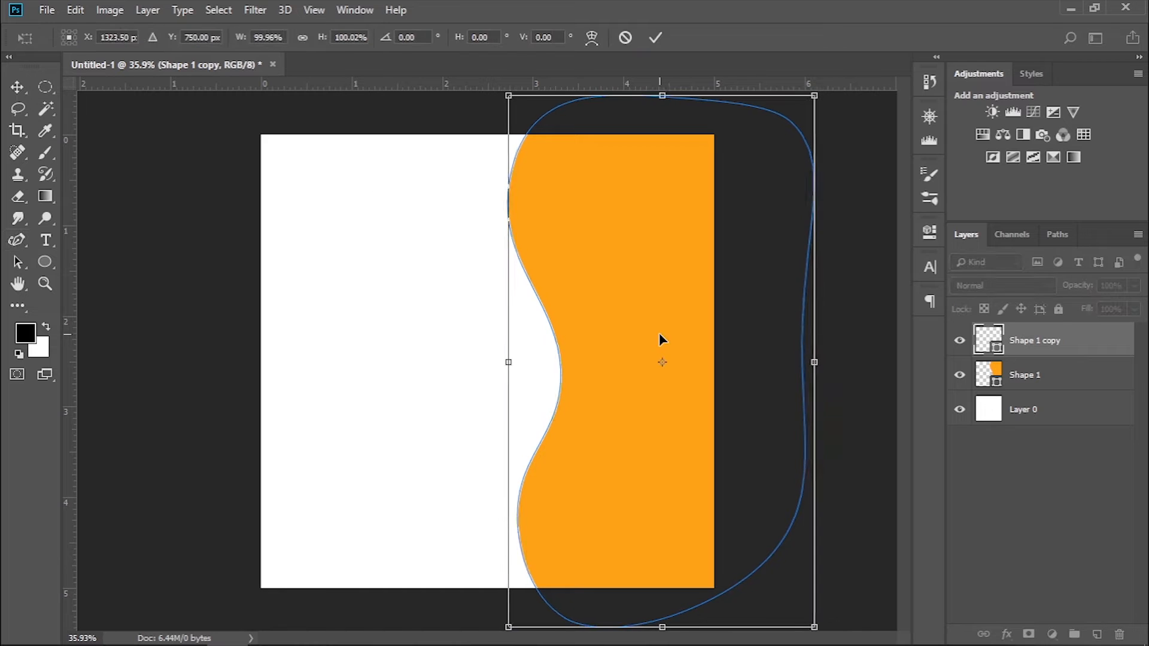
{"action": "key", "text": "shift+Right"}
{"action": "key", "text": "shift+Right"}
{"action": "key", "text": "Return"}
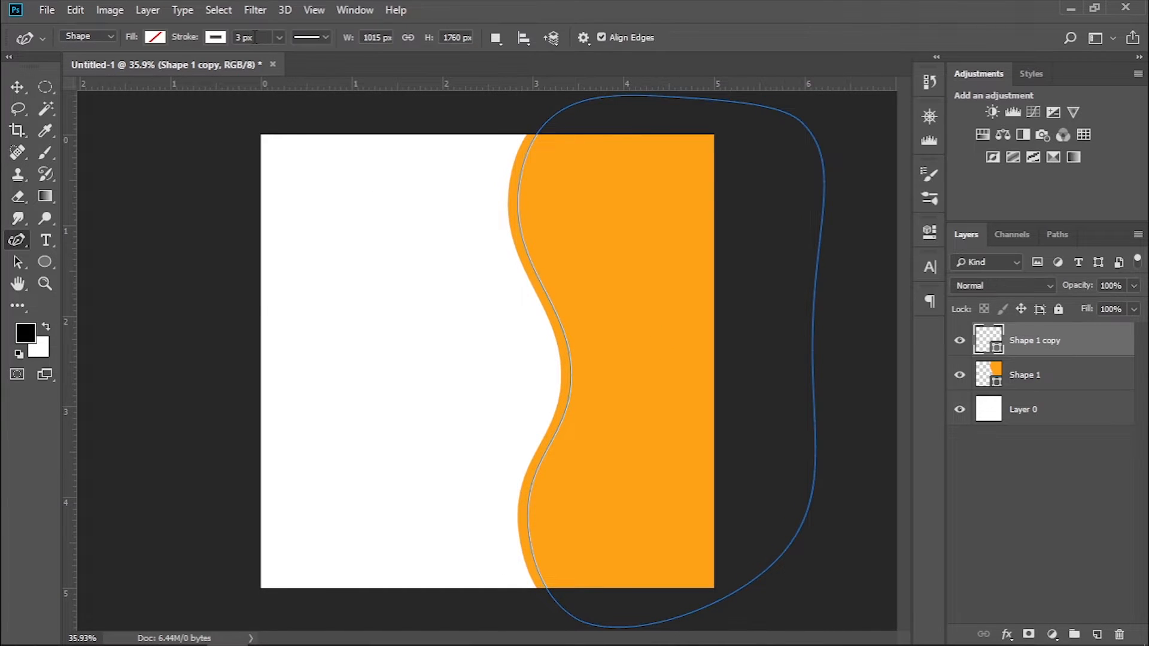
Change the stroke of the shape copy to a dashed line
{"action": "left_click", "coordinate": [155, 37]}
{"action": "left_click", "coordinate": [309, 37]}
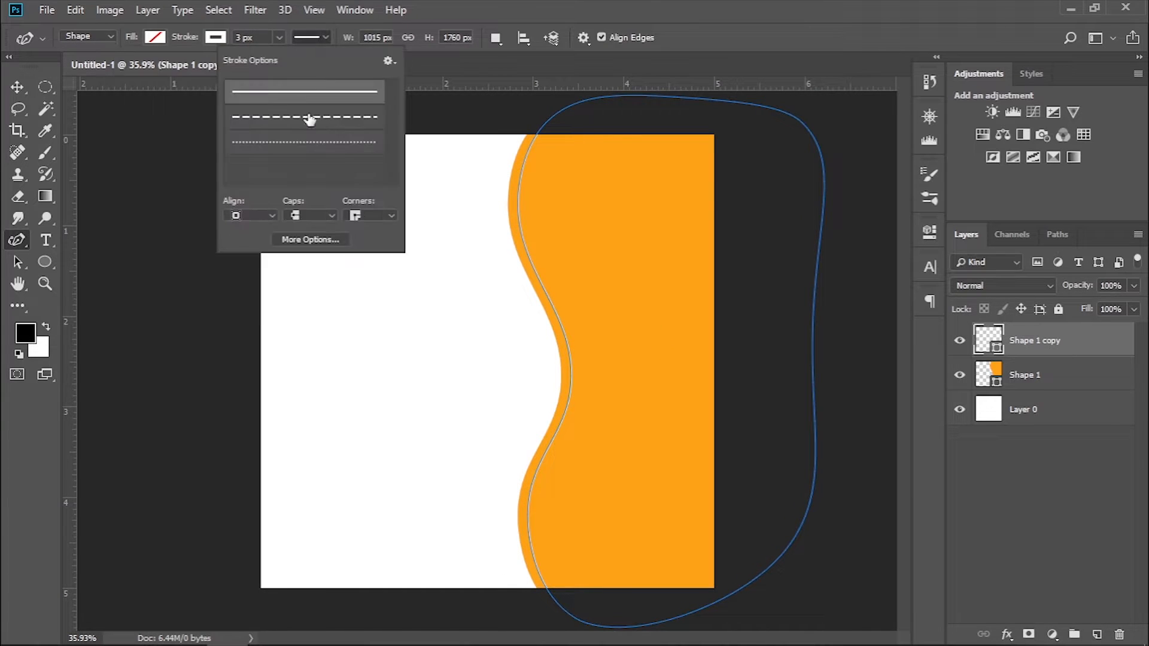
{"action": "left_click", "coordinate": [308, 118]}
{"action": "left_click", "coordinate": [240, 37]}
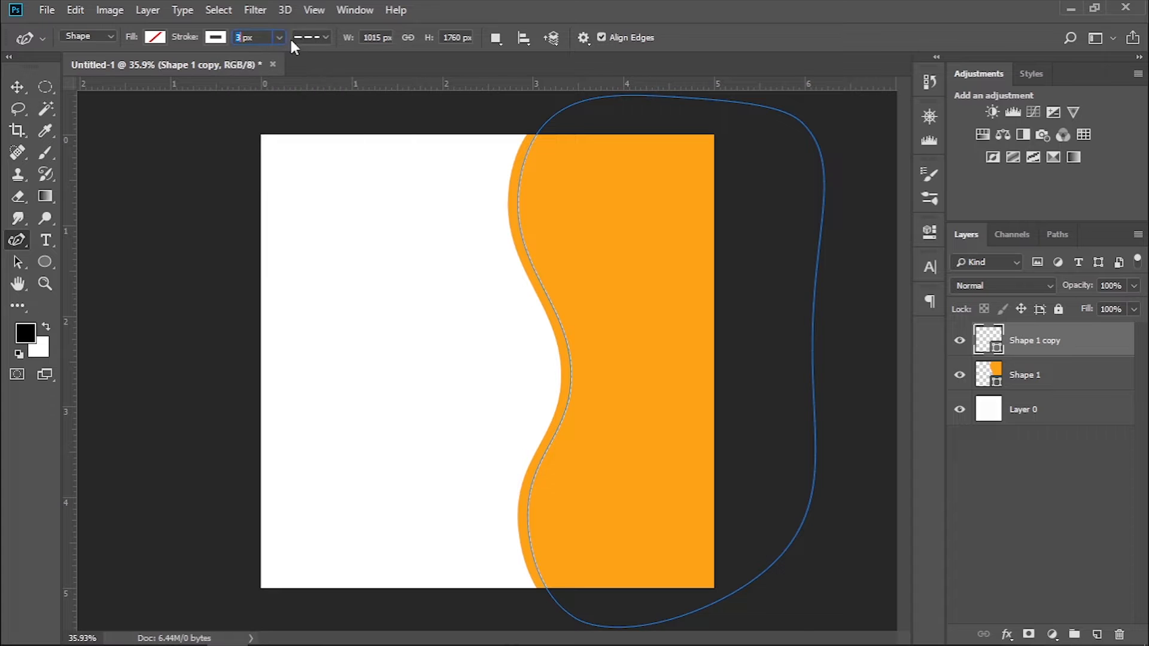
{"action": "left_click", "coordinate": [1017, 370]}
{"action": "left_click", "coordinate": [1030, 405]}
{"action": "left_click", "coordinate": [1097, 633]}
{"action": "scroll", "coordinate": [604, 328], "scroll_direction": "up", "scroll_amount": 1}
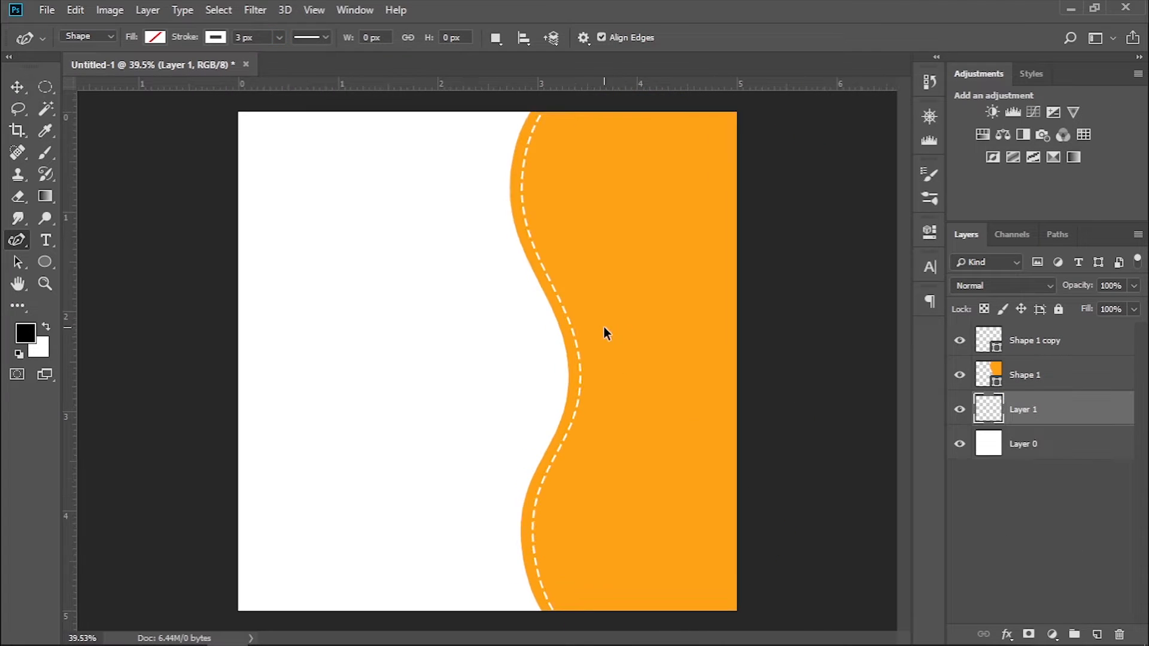
{"action": "left_click", "coordinate": [509, 111]}
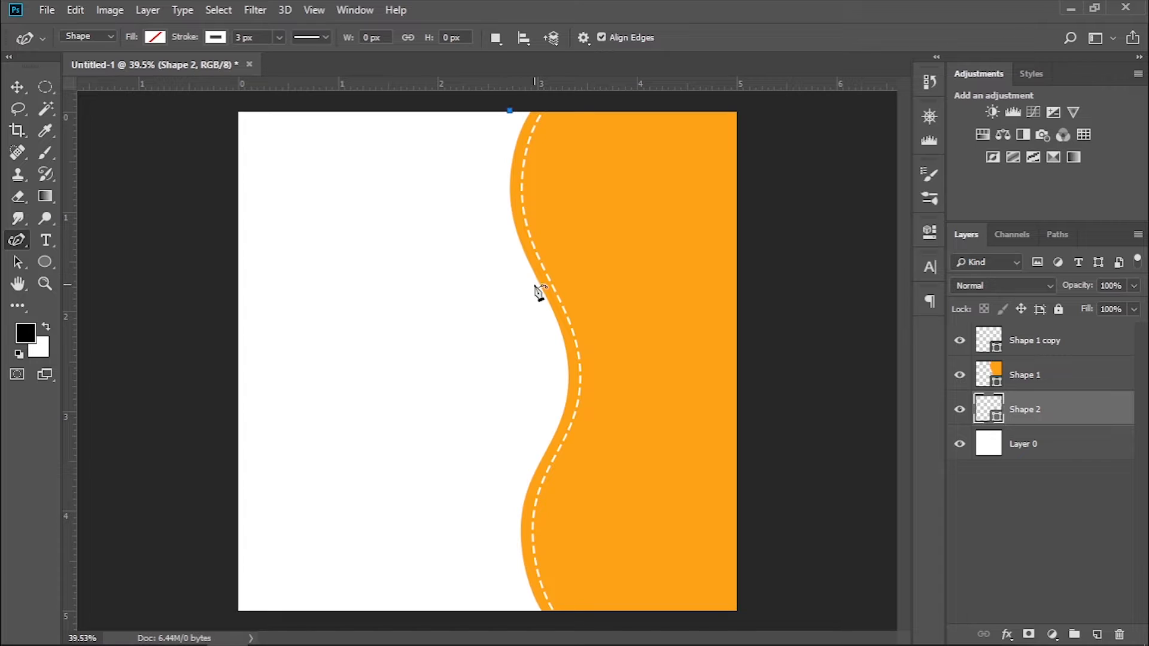
{"action": "left_click_drag", "start_coordinate": [1017, 410], "coordinate": [1119, 635]}
Add a new layer beneath the orange shape and draw a second wavy Pen curve just left of the orange edge
{"action": "left_click", "coordinate": [1096, 633]}
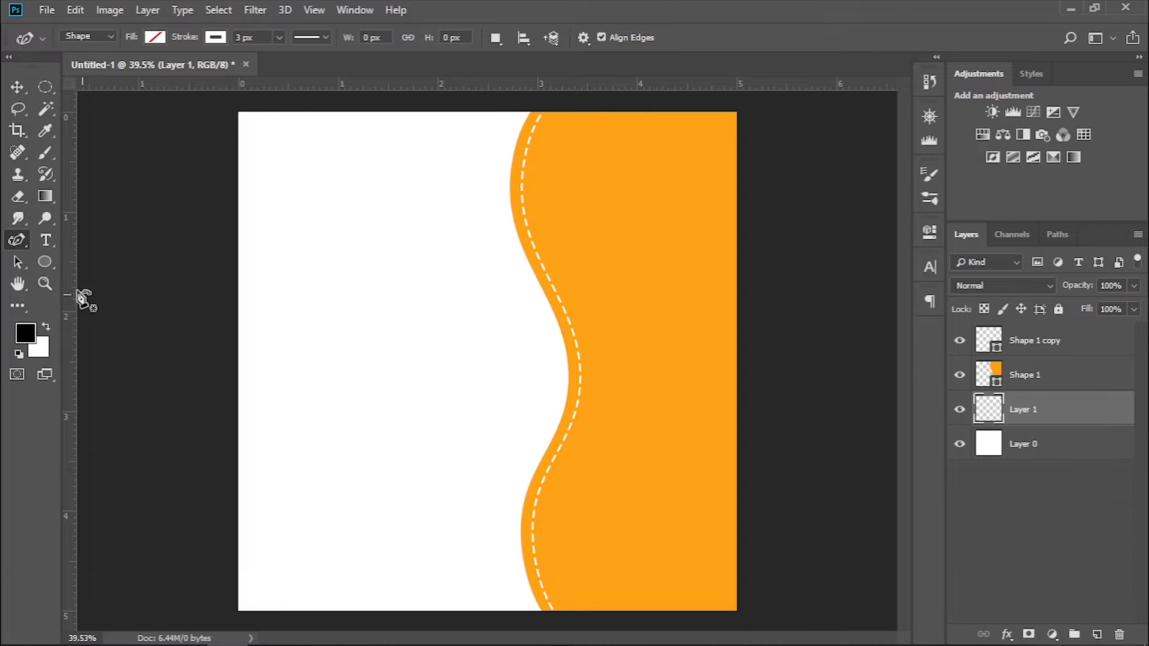
{"action": "left_click", "coordinate": [508, 111]}
{"action": "left_click_drag", "start_coordinate": [561, 333], "coordinate": [560, 334]}
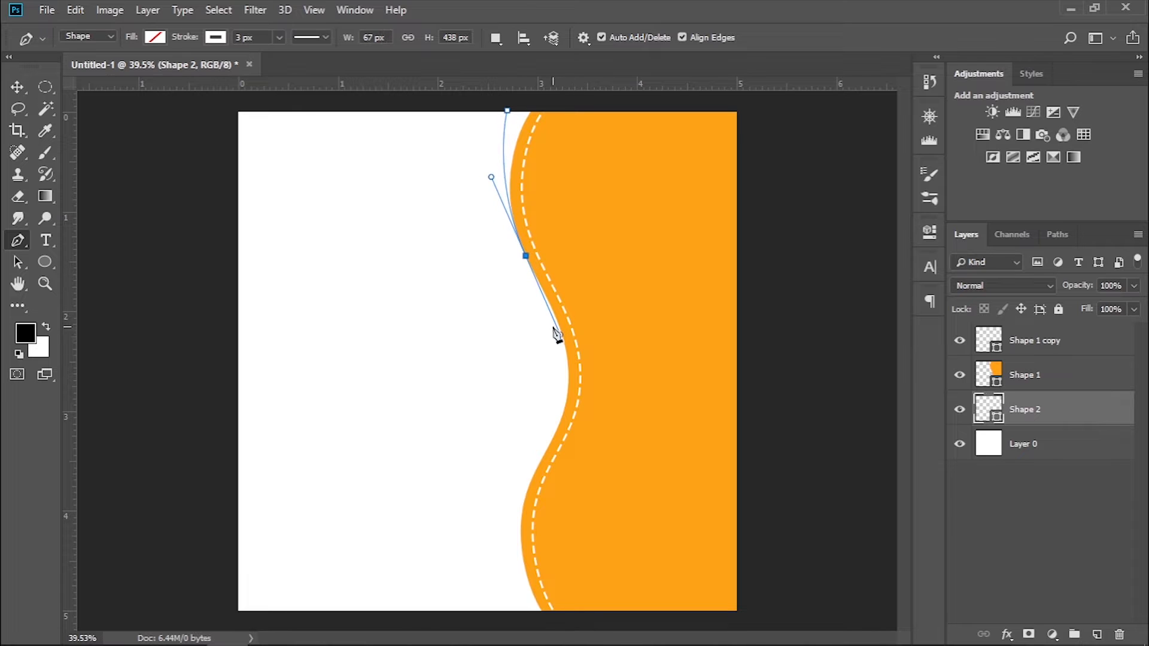
{"action": "left_click_drag", "start_coordinate": [524, 502], "coordinate": [520, 640]}
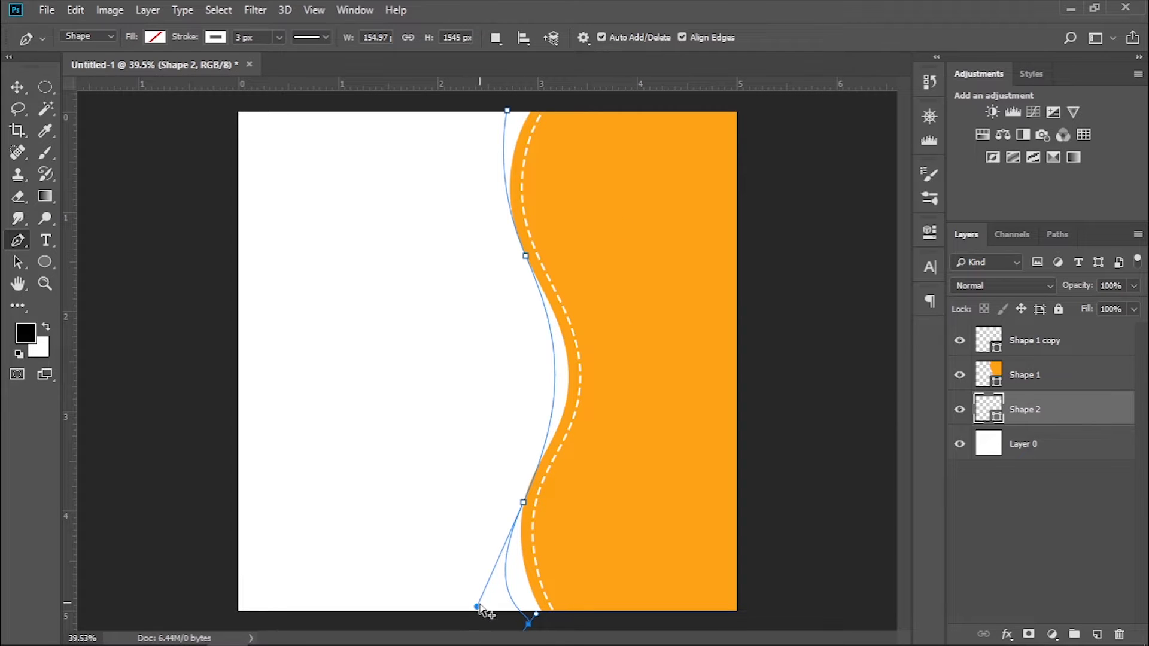
{"action": "left_click_drag", "start_coordinate": [478, 607], "coordinate": [490, 589]}
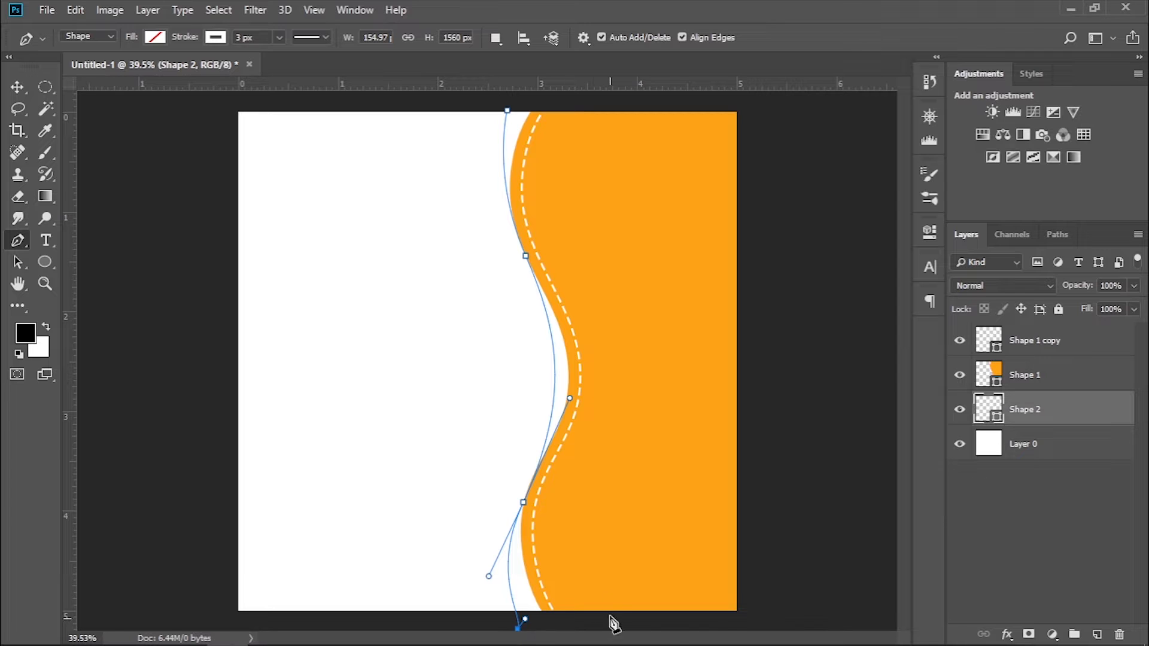
Continue the second path outside the canvas, below its lower edge and up around its right side
{"action": "scroll", "coordinate": [589, 574], "scroll_direction": "down", "scroll_amount": 2}
{"action": "left_click", "coordinate": [567, 573]}
{"action": "left_click", "coordinate": [677, 576]}
{"action": "left_click", "coordinate": [739, 529]}
{"action": "left_click", "coordinate": [750, 330]}
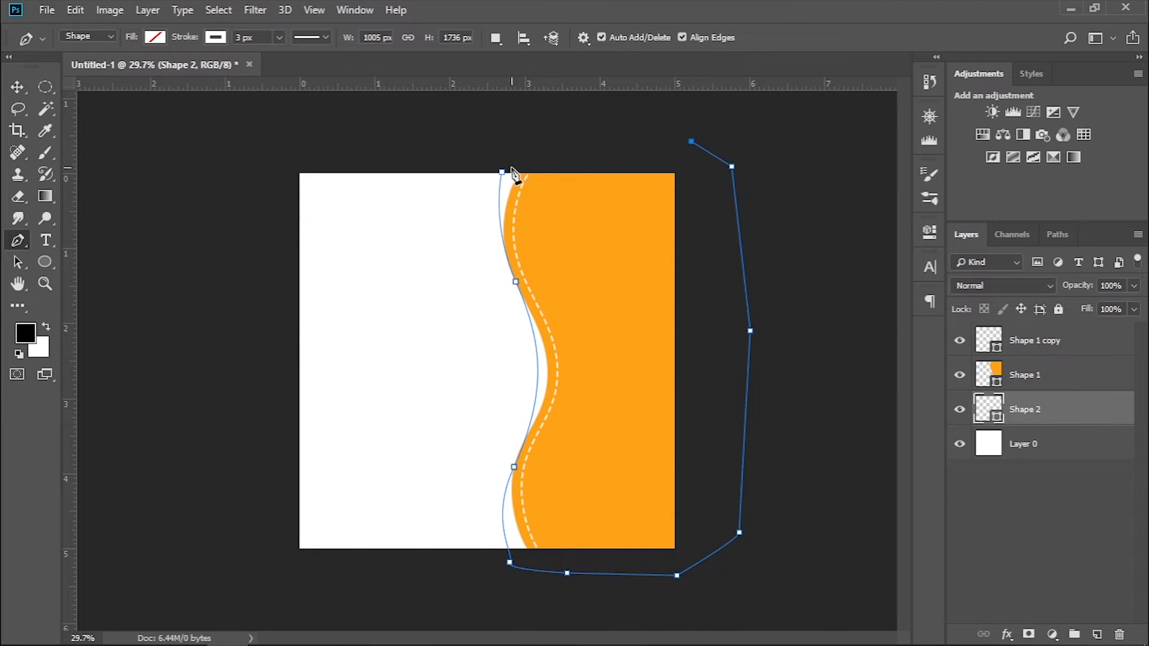
Fill the second wave shape with light gray and select the white background layer
{"action": "left_click", "coordinate": [158, 37]}
{"action": "left_click", "coordinate": [217, 141]}
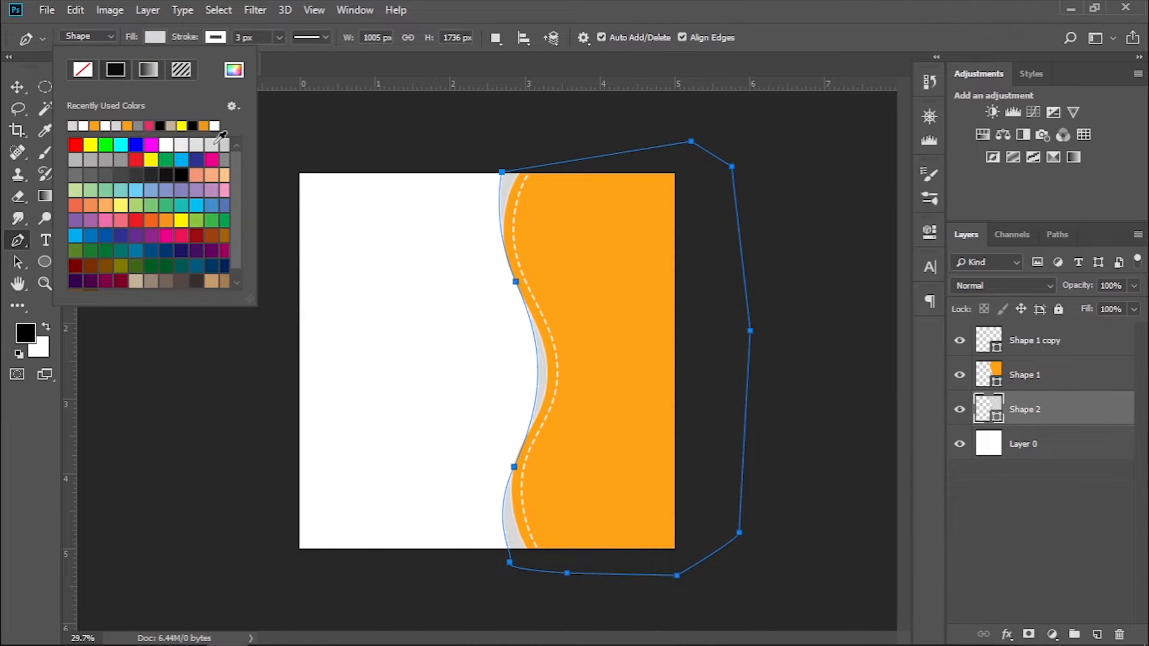
{"action": "left_click", "coordinate": [1047, 442]}
{"action": "left_click", "coordinate": [1026, 450]}
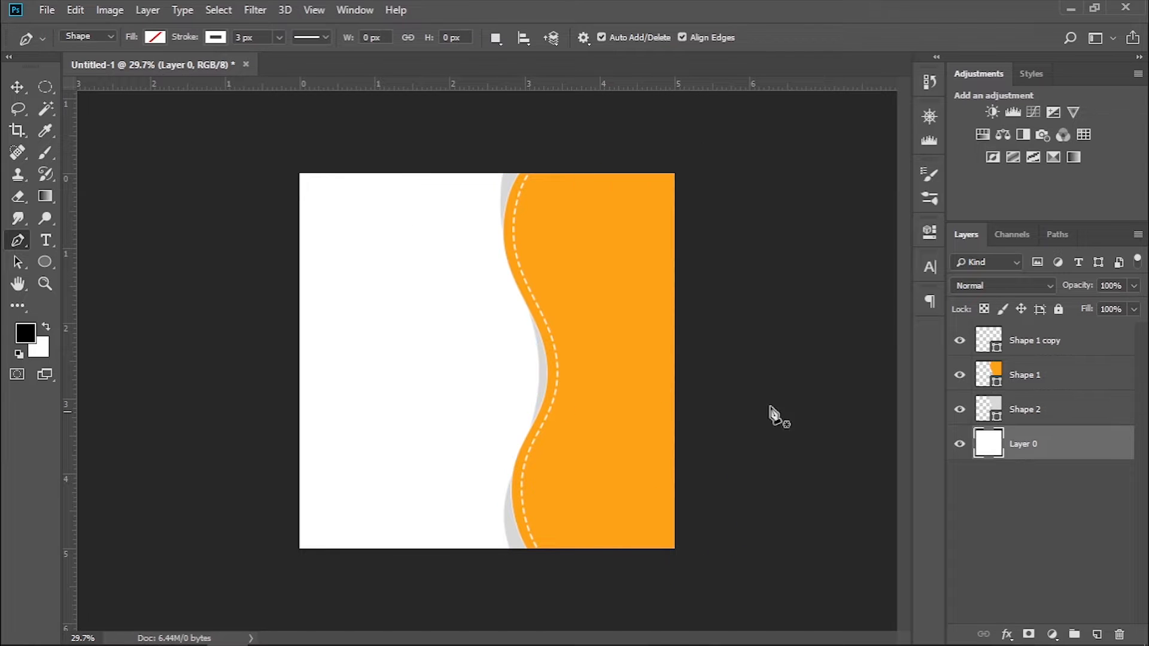
Adjust the upper and middle curves of the gray shape's left edge with the Curvature Pen tool
{"action": "scroll", "coordinate": [499, 245], "scroll_direction": "up", "scroll_amount": 4}
{"action": "left_click", "coordinate": [1020, 413]}
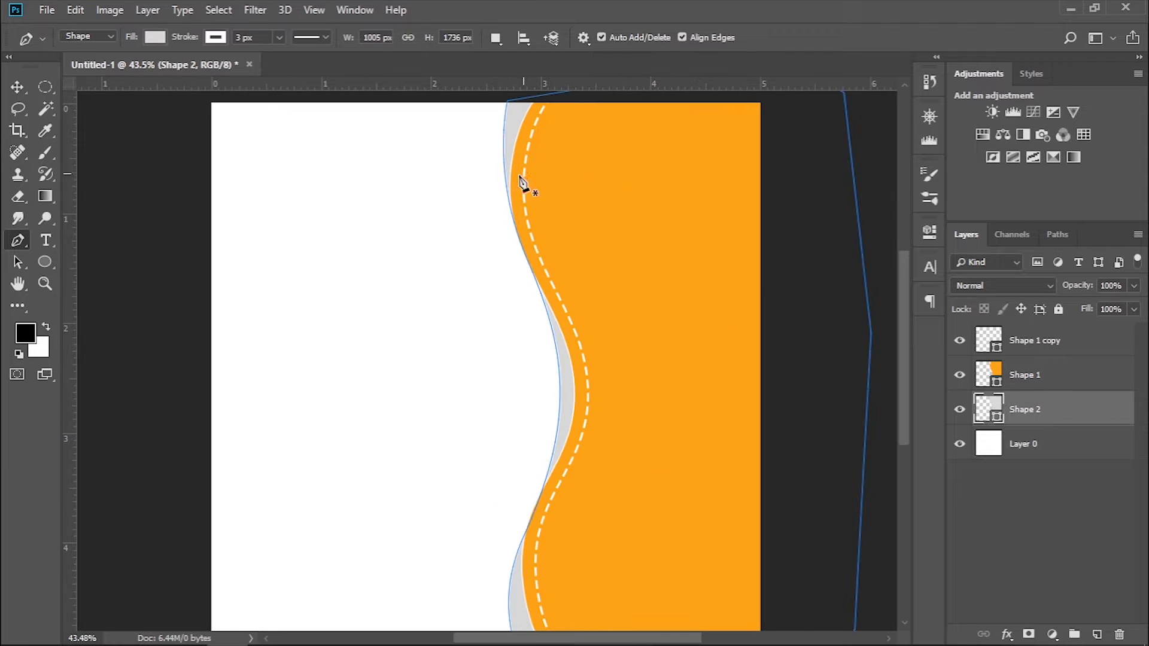
{"action": "right_click", "coordinate": [18, 241]}
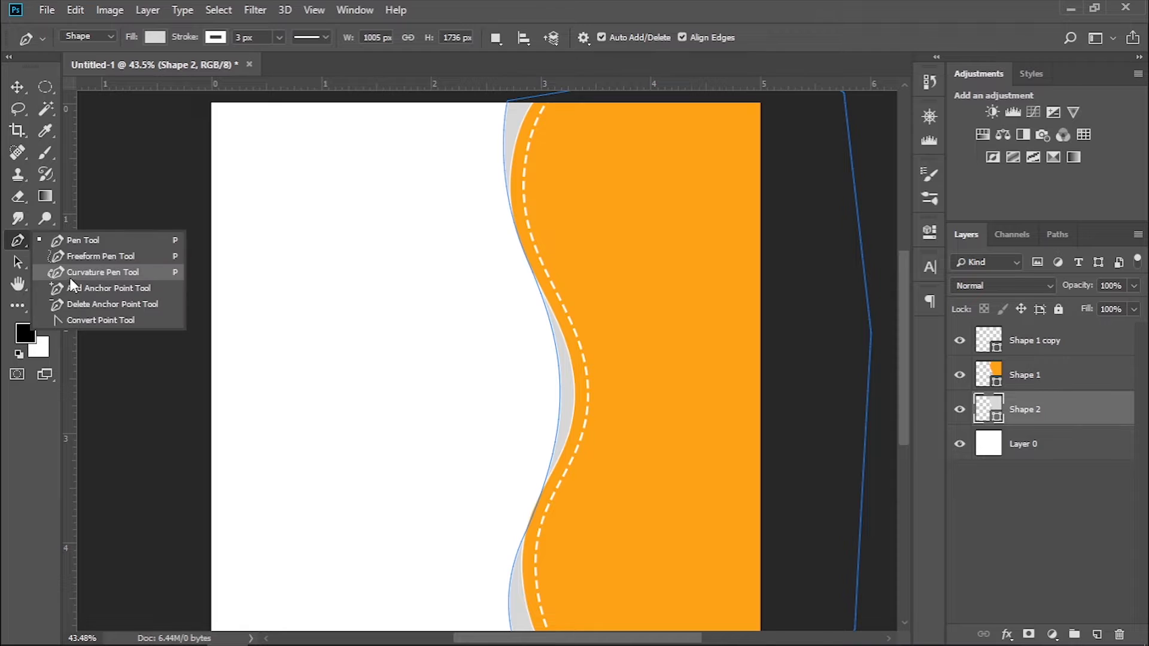
{"action": "left_click", "coordinate": [69, 277]}
{"action": "left_click", "coordinate": [505, 157]}
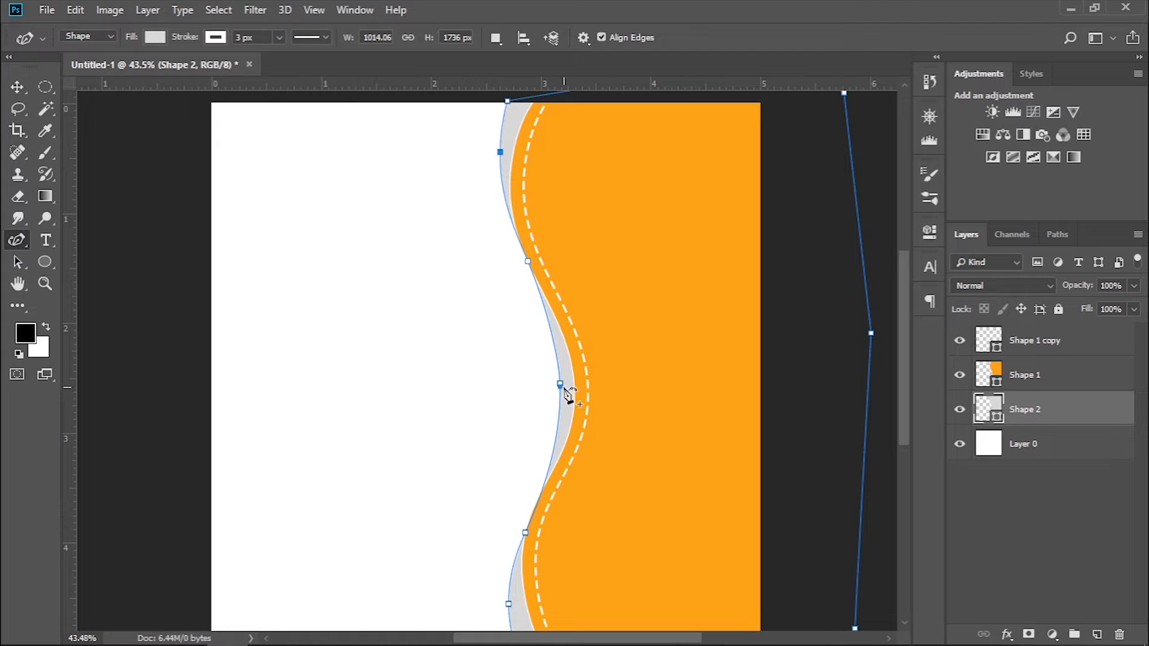
{"action": "left_click_drag", "start_coordinate": [560, 389], "coordinate": [565, 391]}
Reshape the lower part of the gray wave so its edge follows the orange curve more closely
{"action": "left_click_drag", "start_coordinate": [639, 416], "coordinate": [616, 244]}
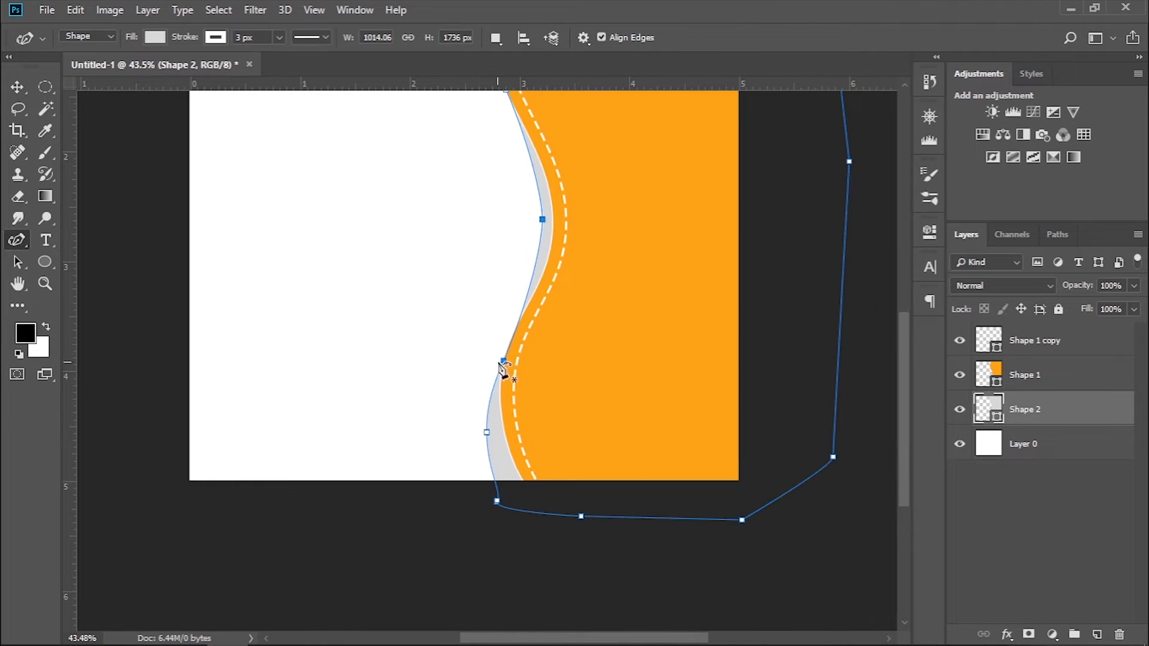
{"action": "left_click_drag", "start_coordinate": [503, 361], "coordinate": [504, 357]}
{"action": "left_click_drag", "start_coordinate": [487, 432], "coordinate": [495, 439]}
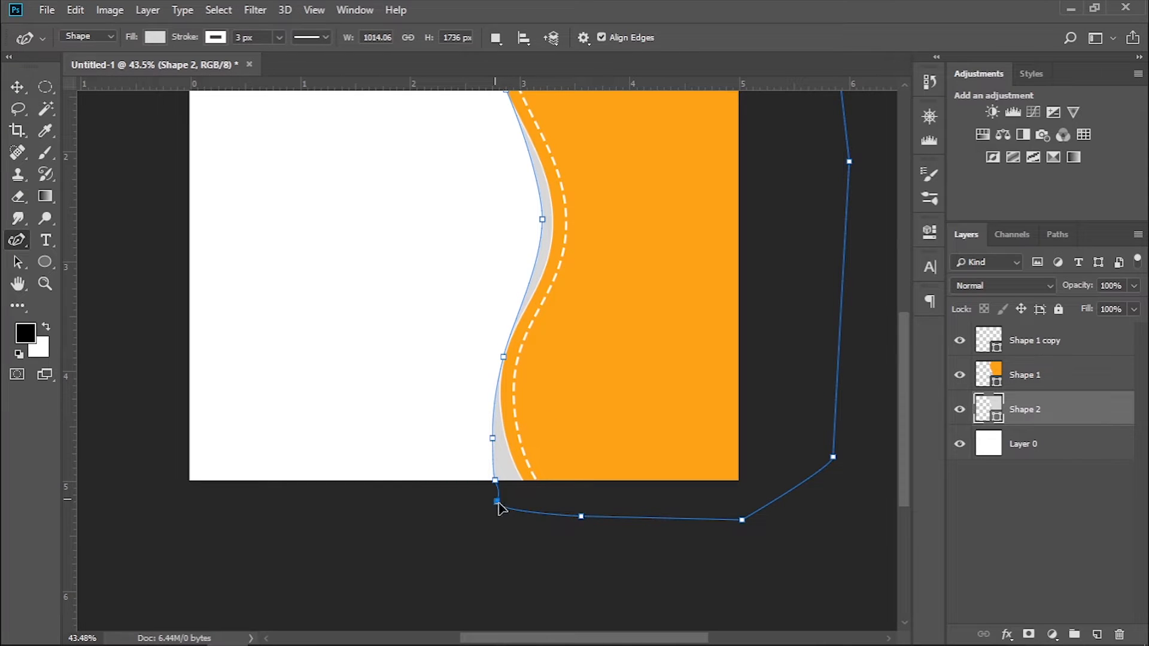
{"action": "mouse_move", "coordinate": [492, 414]}
{"action": "left_mouse_down"}
{"action": "mouse_move", "coordinate": [493, 453]}
{"action": "mouse_move", "coordinate": [490, 426]}
{"action": "left_mouse_up"}
{"action": "left_click_drag", "start_coordinate": [501, 357], "coordinate": [506, 360]}
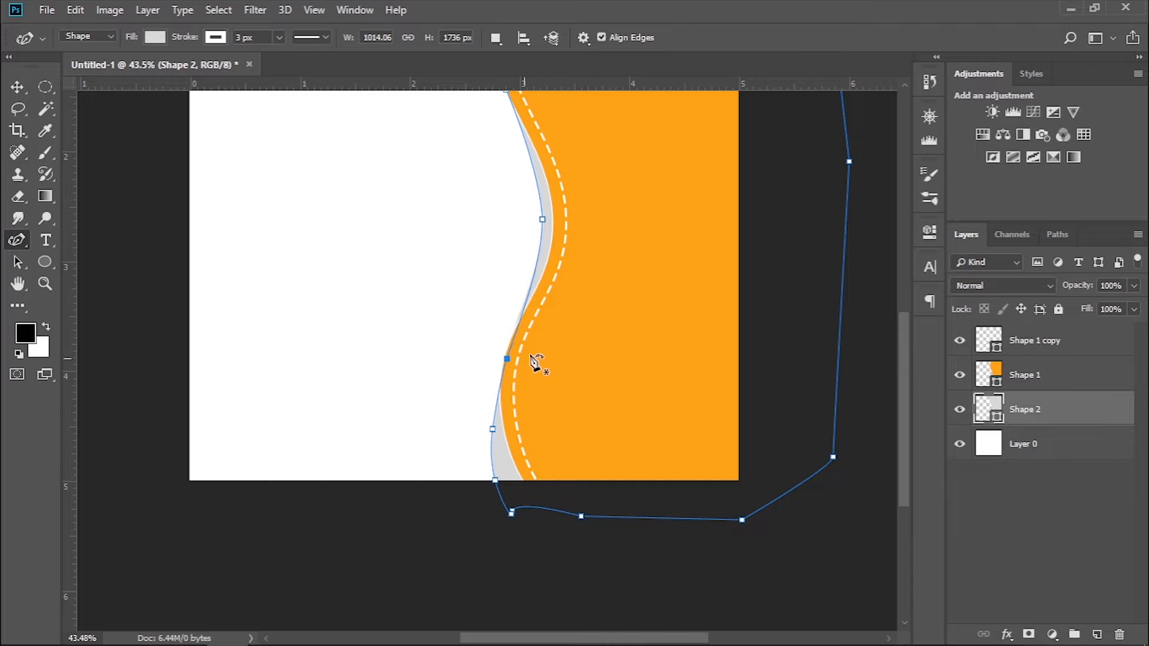
{"action": "left_click", "coordinate": [1016, 448]}
{"action": "scroll", "coordinate": [608, 328], "scroll_direction": "down", "scroll_amount": 2}
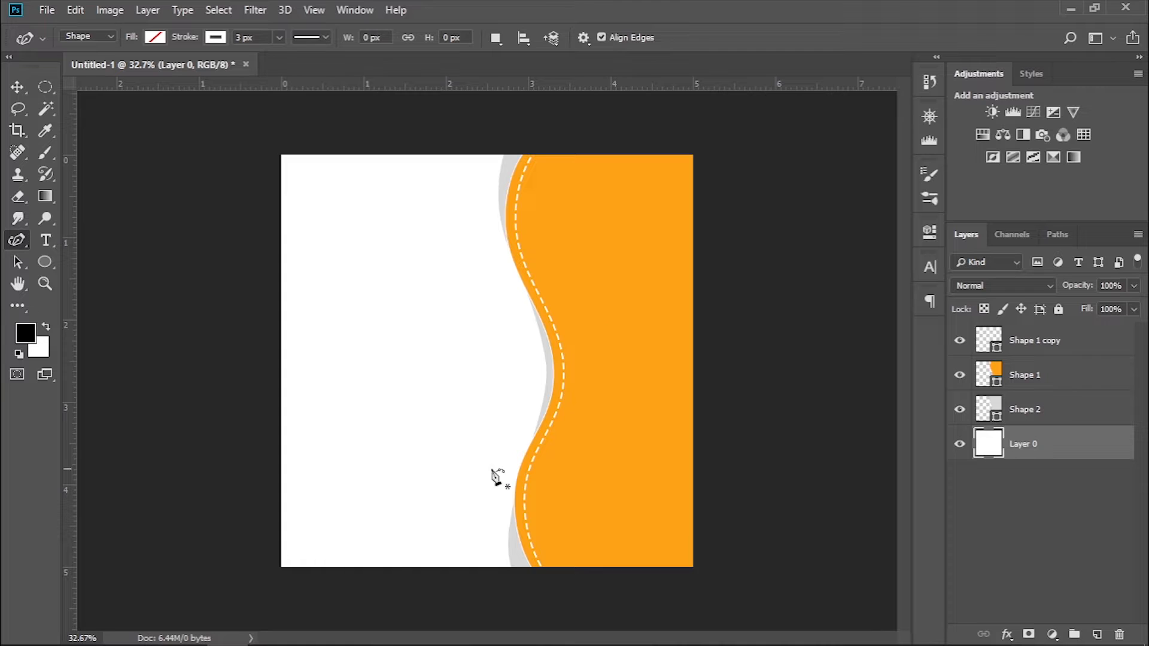
Place the food dishes photo from the Food Poster folder over the left part of the canvas, above the white background
{"action": "left_click", "coordinate": [391, 630]}
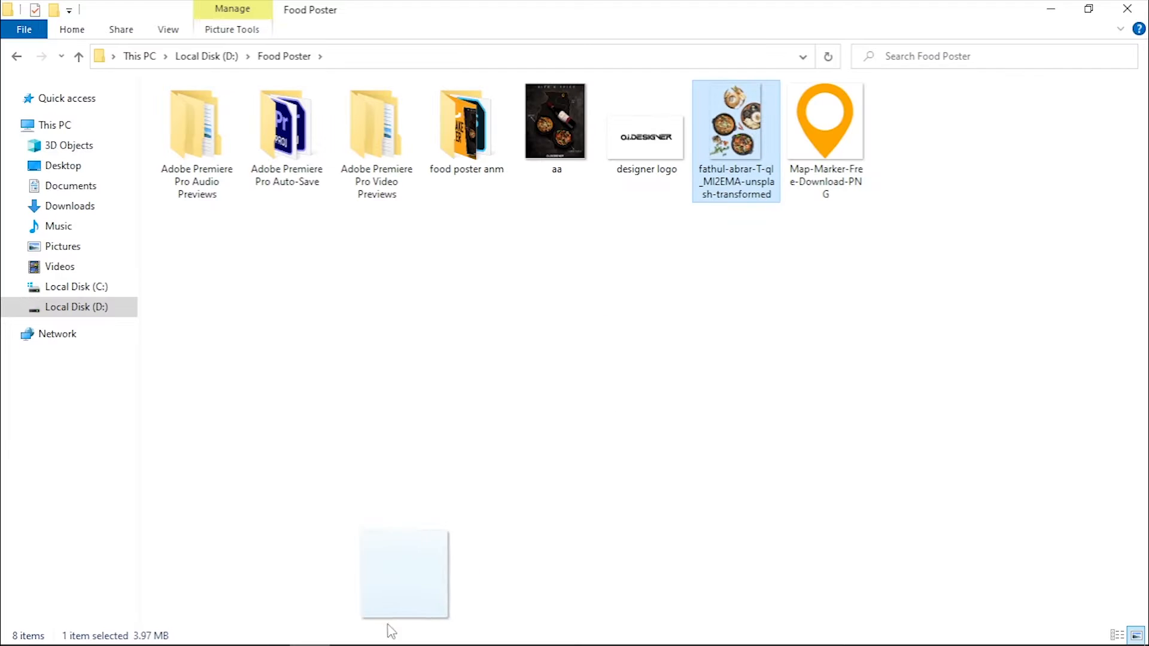
{"action": "left_click_drag", "start_coordinate": [391, 630], "coordinate": [569, 436]}
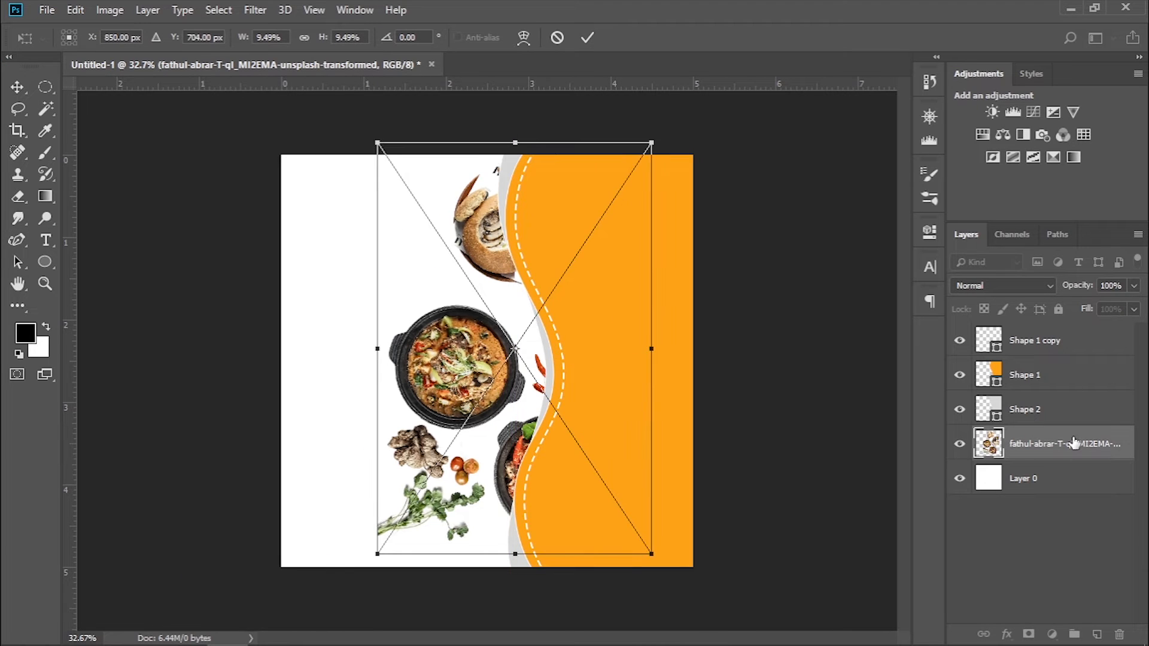
{"action": "key", "text": "Return"}
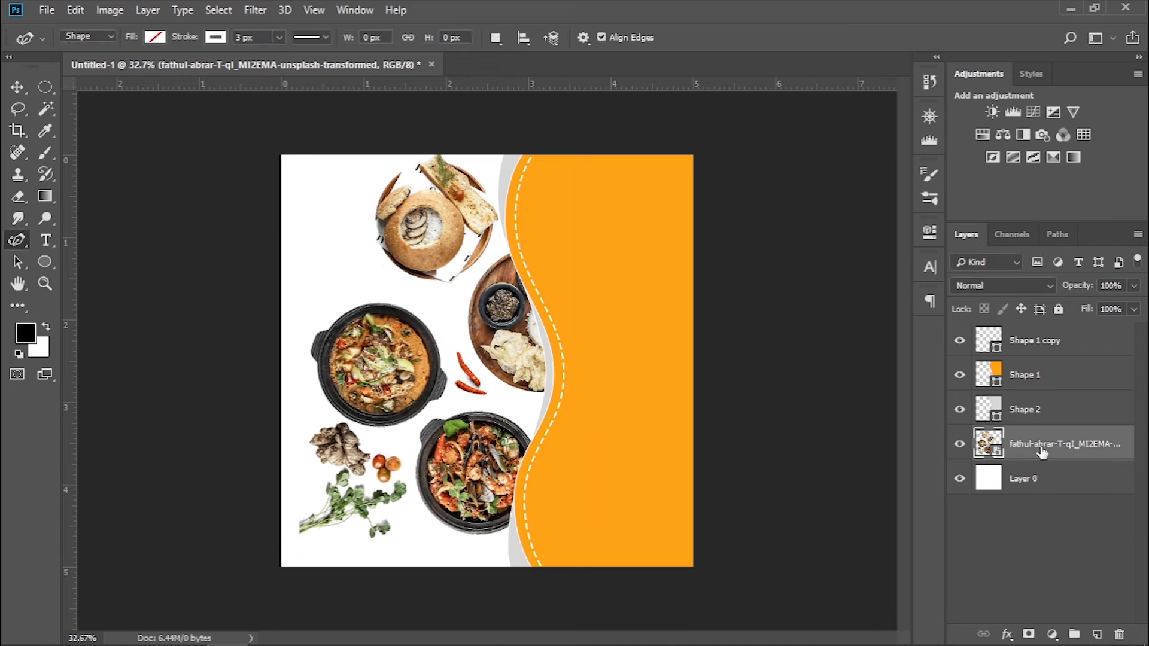
Bring the food photo layer above all shapes and move the photo right onto the orange area
{"action": "left_click_drag", "start_coordinate": [1041, 453], "coordinate": [1042, 338]}
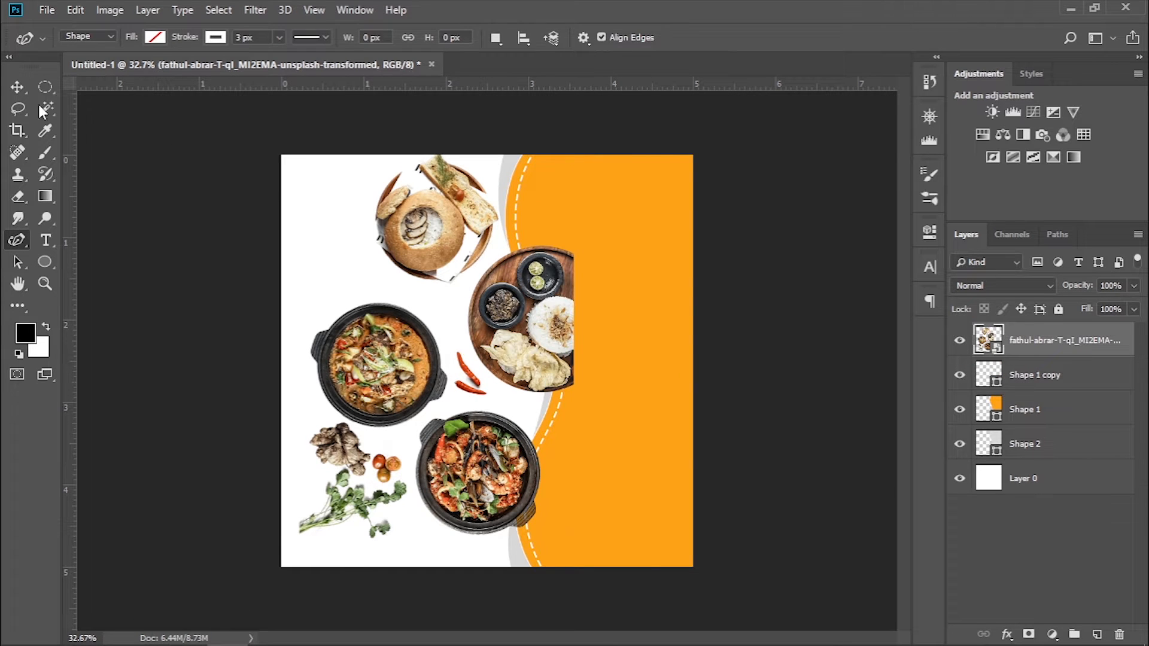
{"action": "key", "text": "v"}
{"action": "left_click_drag", "start_coordinate": [394, 382], "coordinate": [541, 356]}
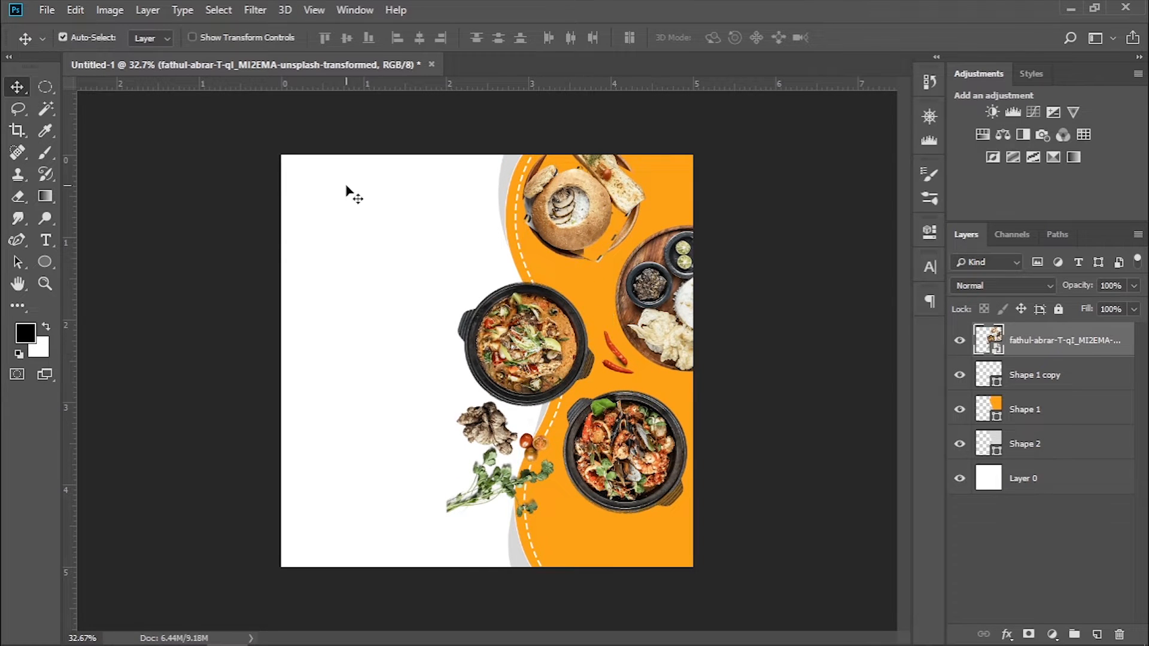
Rasterize the food photo layer and ready the Eraser tool for it
{"action": "key", "text": "e"}
{"action": "right_click", "coordinate": [1011, 342]}
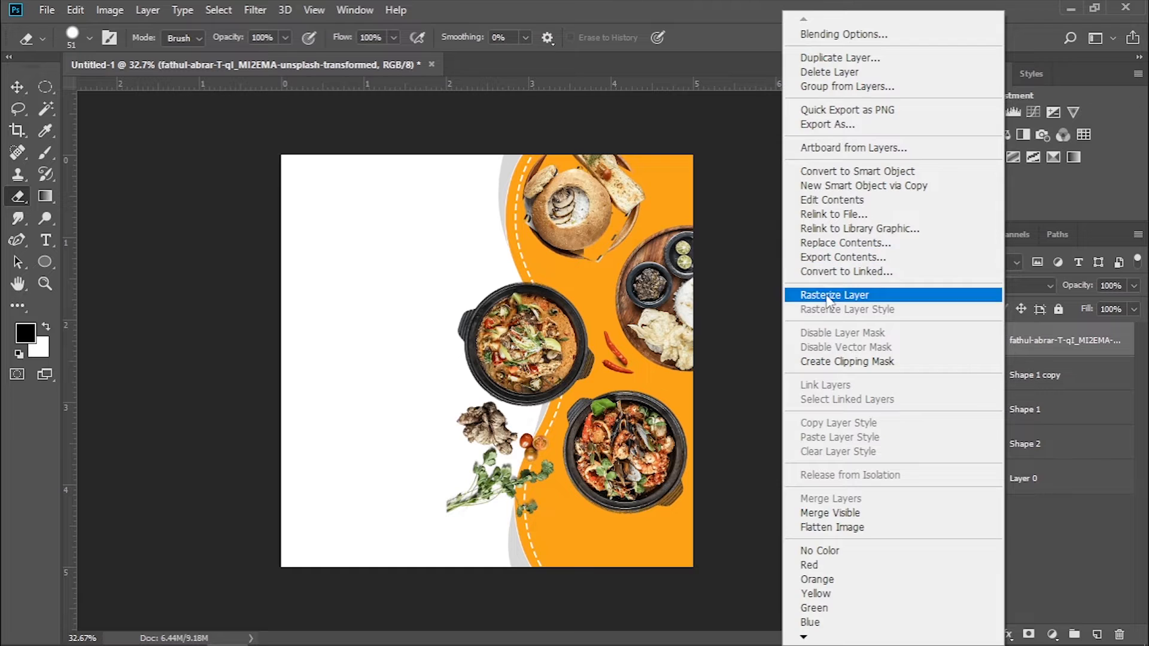
{"action": "left_click", "coordinate": [802, 295]}
{"action": "scroll", "coordinate": [584, 174], "scroll_direction": "up", "scroll_amount": 3}
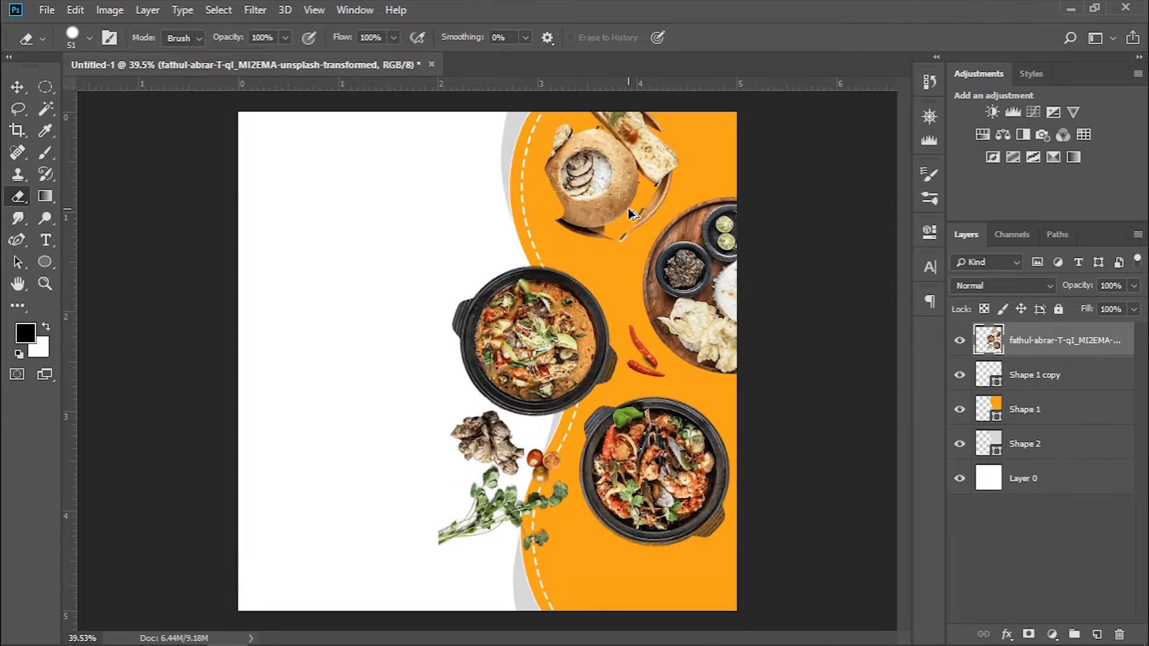
Erase the bread-bowl dish at the upper end of the orange area with a 140 px eraser
{"action": "key", "text": "bracketright"}
{"action": "key", "text": "bracketright"}
{"action": "key", "text": "bracketright"}
{"action": "key", "text": "bracketright"}
{"action": "key", "text": "bracketright"}
{"action": "key", "text": "bracketright"}
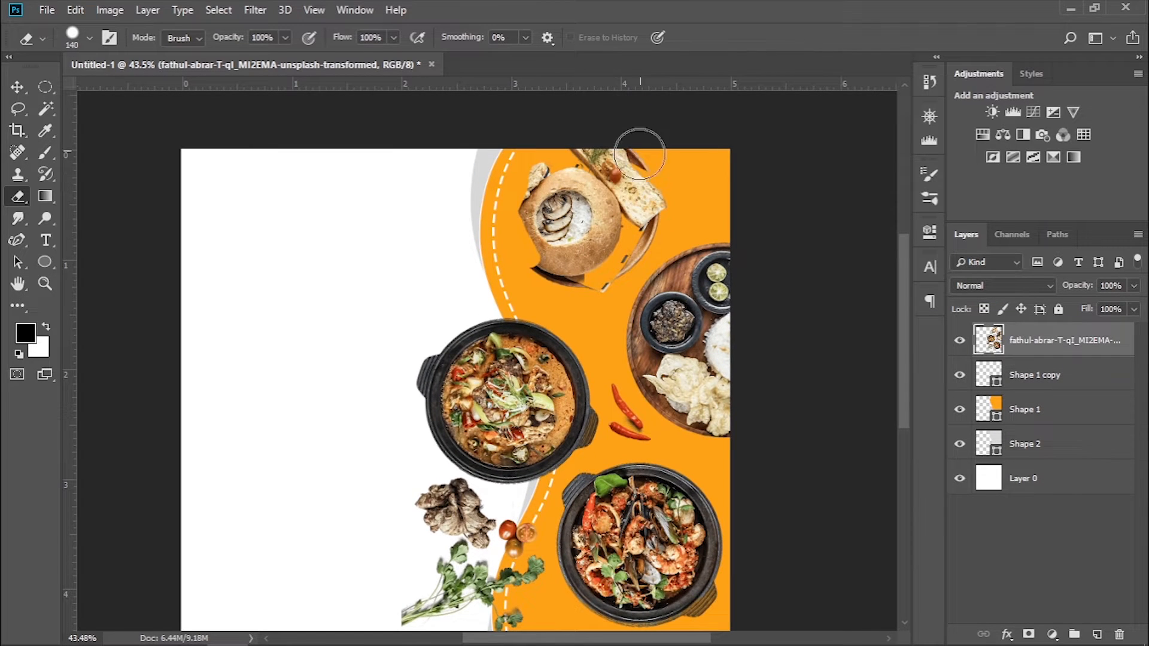
{"action": "mouse_move", "coordinate": [636, 141]}
{"action": "left_mouse_down"}
{"action": "mouse_move", "coordinate": [655, 197]}
{"action": "mouse_move", "coordinate": [593, 272]}
{"action": "mouse_move", "coordinate": [536, 208]}
{"action": "mouse_move", "coordinate": [578, 197]}
{"action": "mouse_move", "coordinate": [575, 242]}
{"action": "left_mouse_up"}
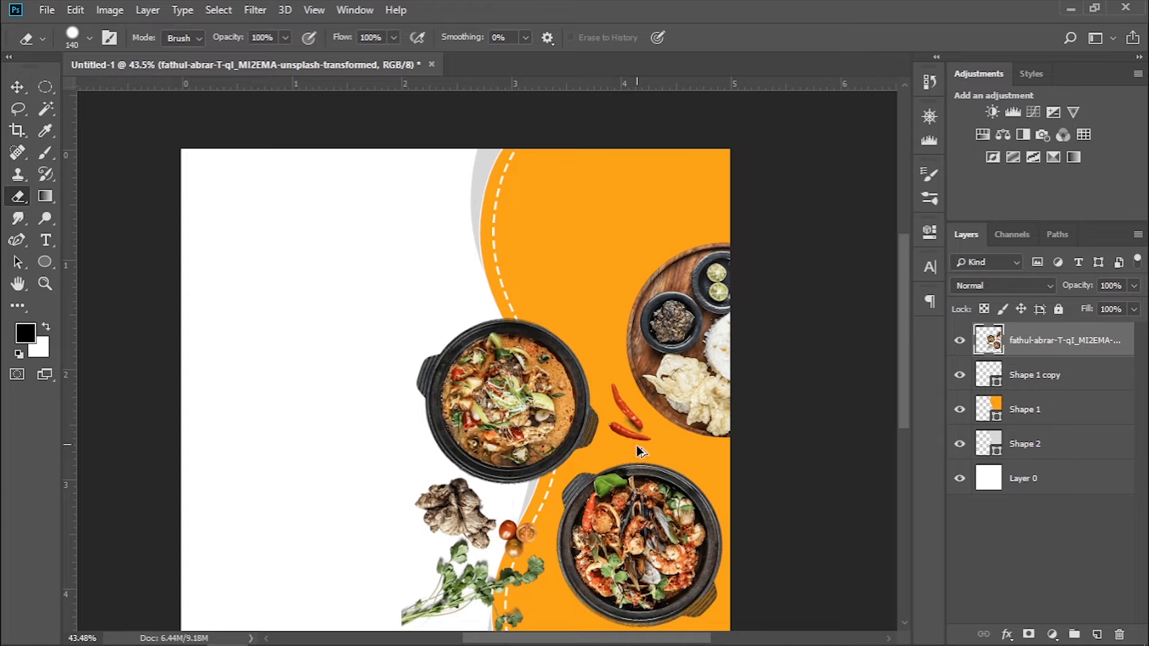
Make an elliptical selection around the curry bowl on the wave edge and move it up onto the emptied orange area
{"action": "left_click_drag", "start_coordinate": [637, 445], "coordinate": [619, 340]}
{"action": "right_click", "coordinate": [48, 91]}
{"action": "left_click", "coordinate": [150, 103]}
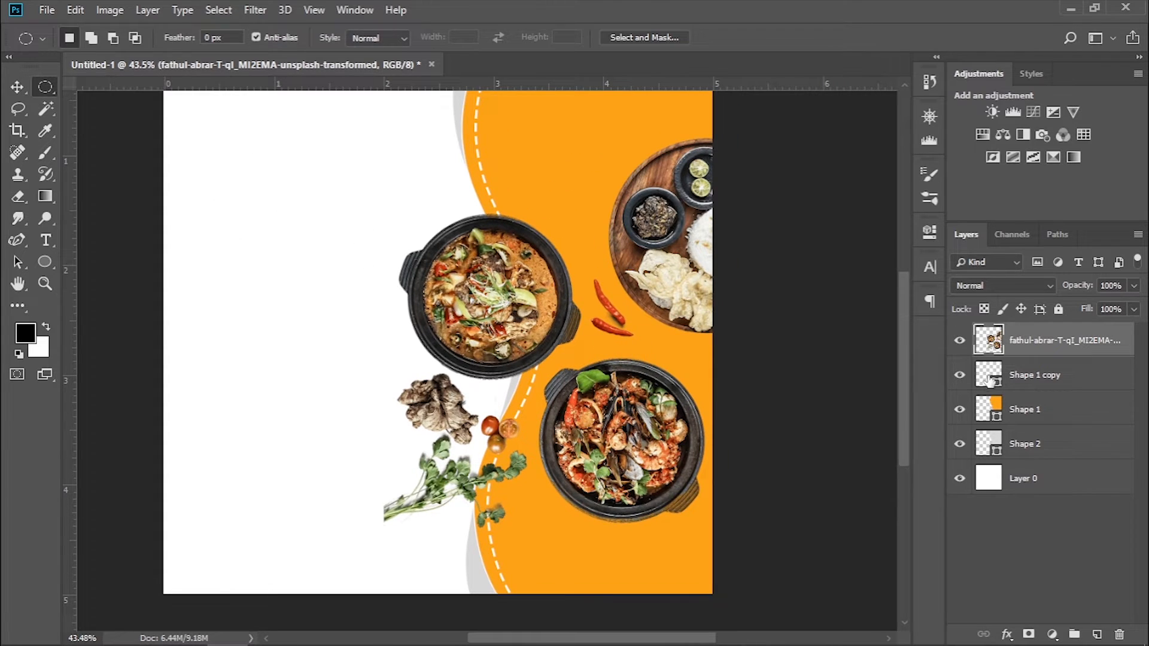
{"action": "left_click_drag", "start_coordinate": [384, 225], "coordinate": [589, 383]}
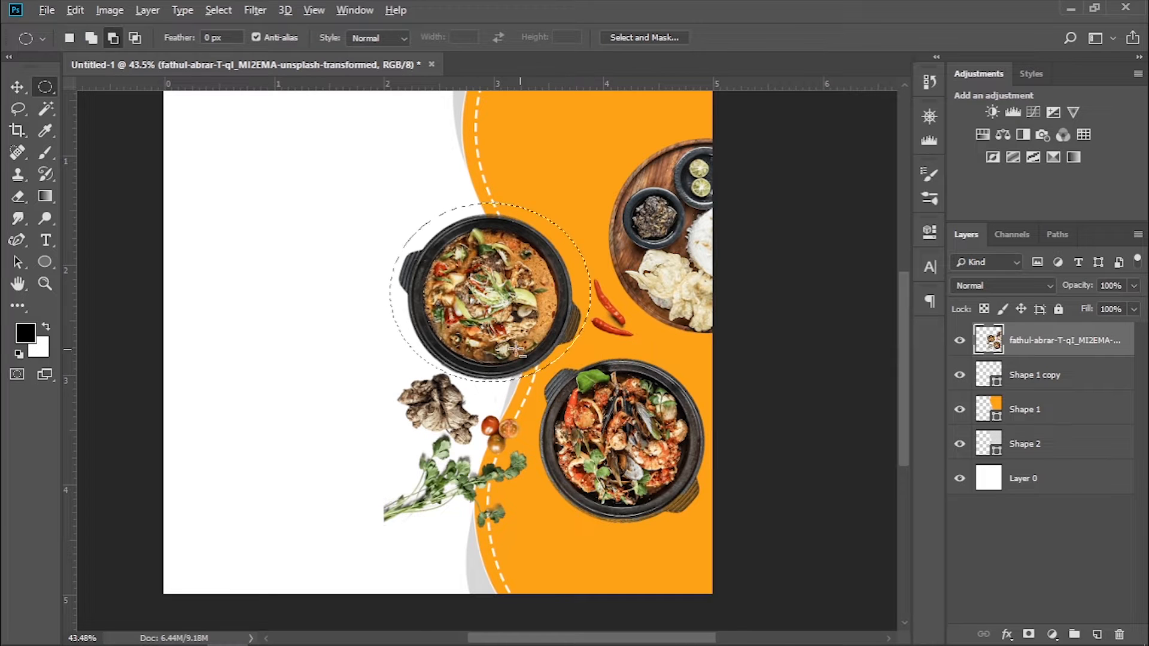
{"action": "left_click_drag", "start_coordinate": [516, 352], "coordinate": [641, 206]}
Rotate the selected curry bowl by about 22 degrees and nudge it fully inside the orange area
{"action": "scroll", "coordinate": [565, 278], "scroll_direction": "down", "scroll_amount": 3}
{"action": "left_click", "coordinate": [15, 88]}
{"action": "key", "text": "ctrl+t"}
{"action": "left_click_drag", "start_coordinate": [699, 108], "coordinate": [731, 160]}
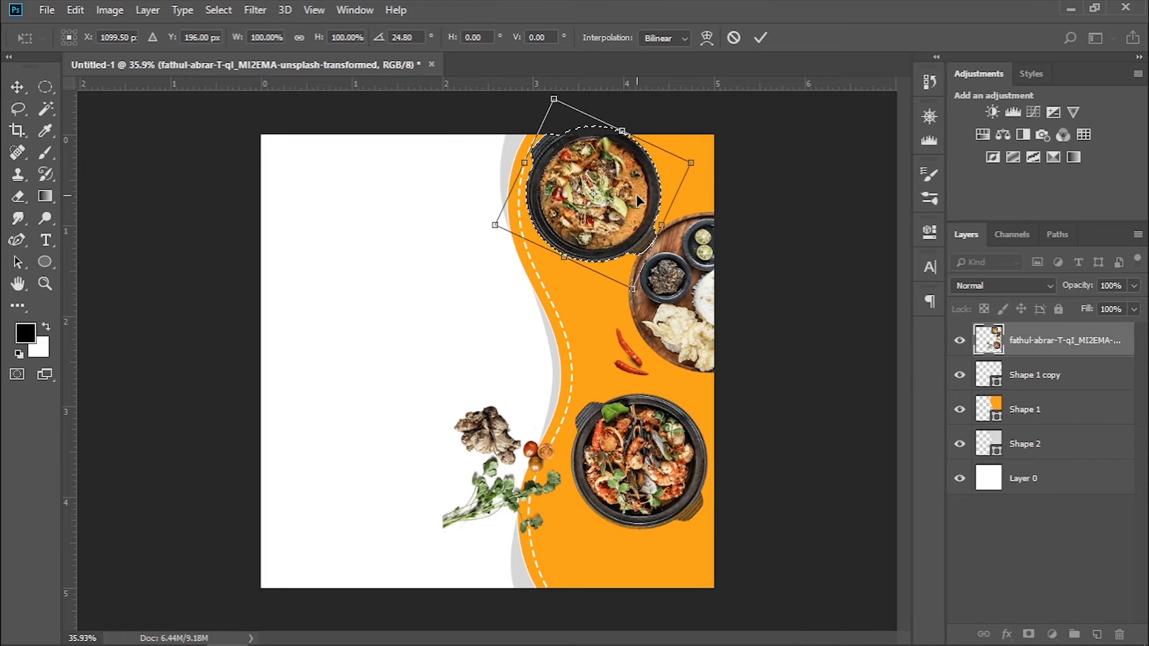
{"action": "left_click_drag", "start_coordinate": [637, 193], "coordinate": [641, 203]}
{"action": "left_click_drag", "start_coordinate": [720, 165], "coordinate": [719, 156]}
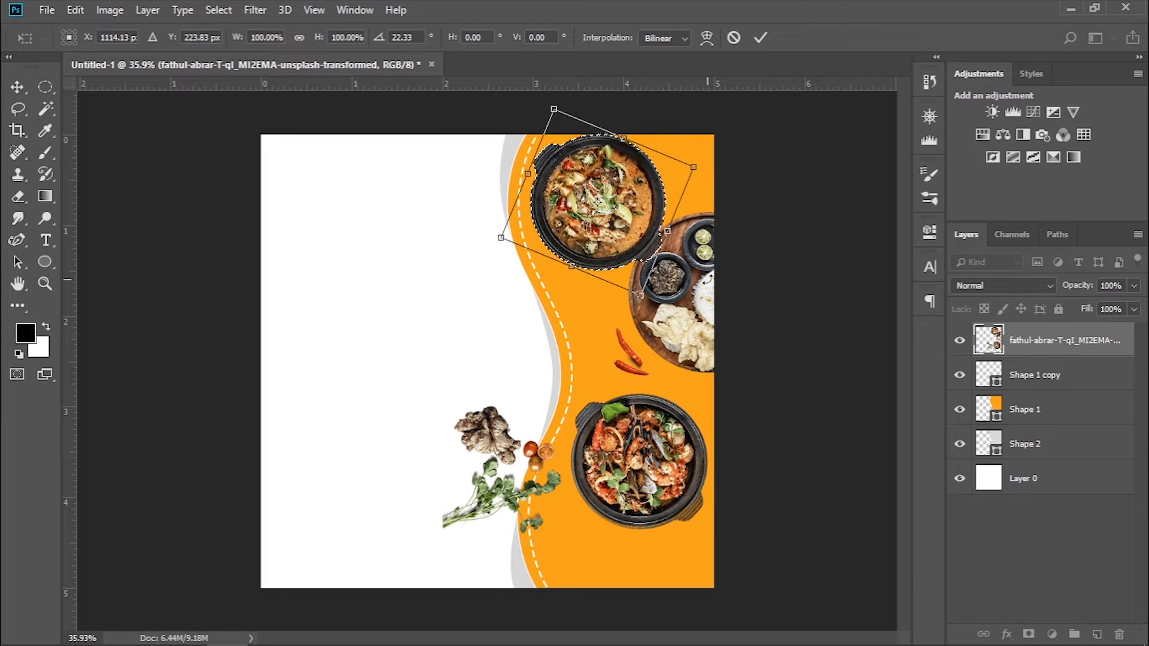
{"action": "key", "text": "Return"}
Shift the food layer down, then reselect the curry bowl and move it back to the upper orange area
{"action": "left_click_drag", "start_coordinate": [682, 308], "coordinate": [596, 307]}
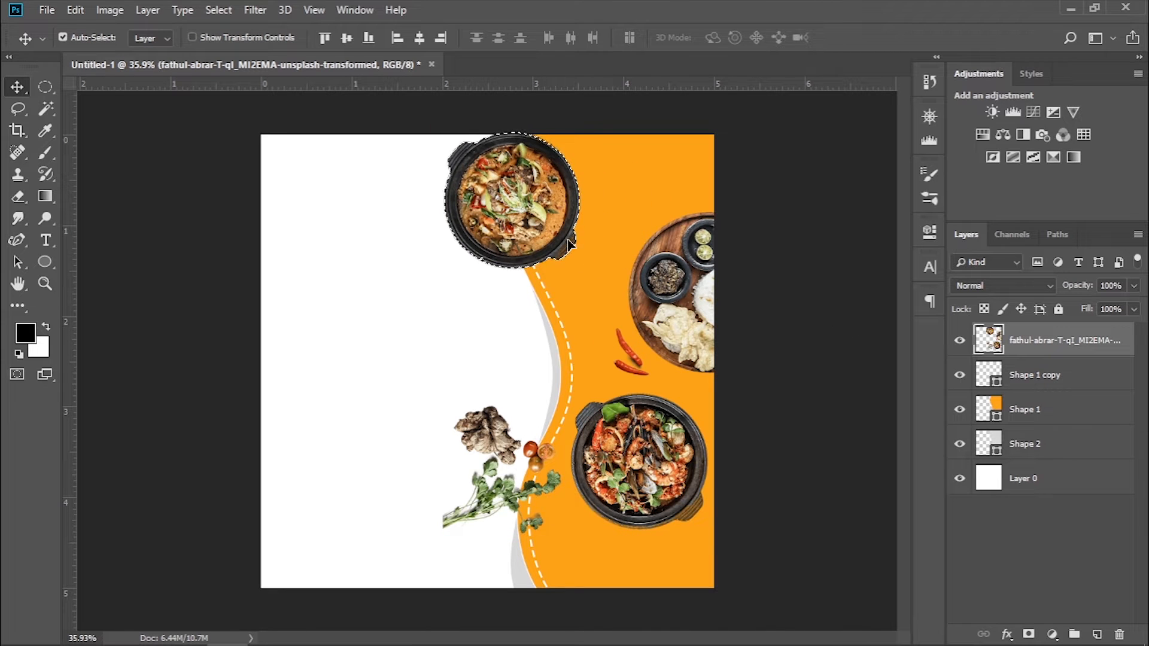
{"action": "key", "text": "ctrl"}
{"action": "left_click_drag", "start_coordinate": [691, 317], "coordinate": [688, 341]}
{"action": "left_click", "coordinate": [44, 87]}
{"action": "left_click_drag", "start_coordinate": [431, 188], "coordinate": [605, 353]}
{"action": "left_click_drag", "start_coordinate": [559, 284], "coordinate": [647, 239]}
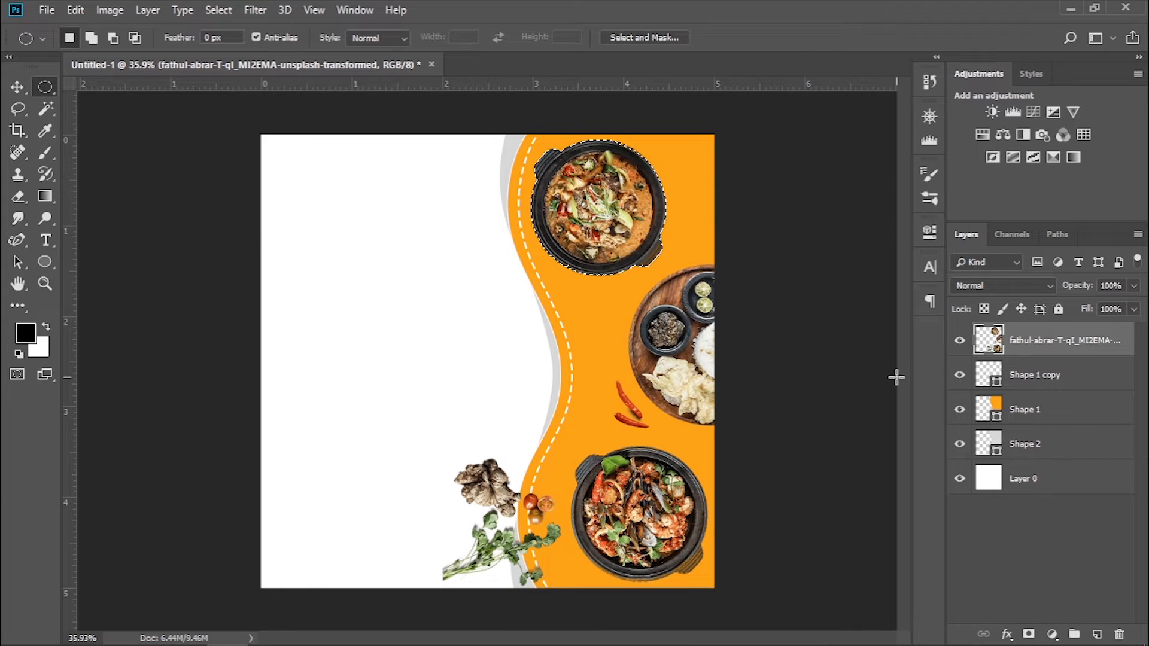
{"action": "key", "text": "ctrl+d"}
Make an elliptical selection around the ginger, tomatoes and coriander near the lower edge and move them up
{"action": "scroll", "coordinate": [612, 511], "scroll_direction": "up", "scroll_amount": 1}
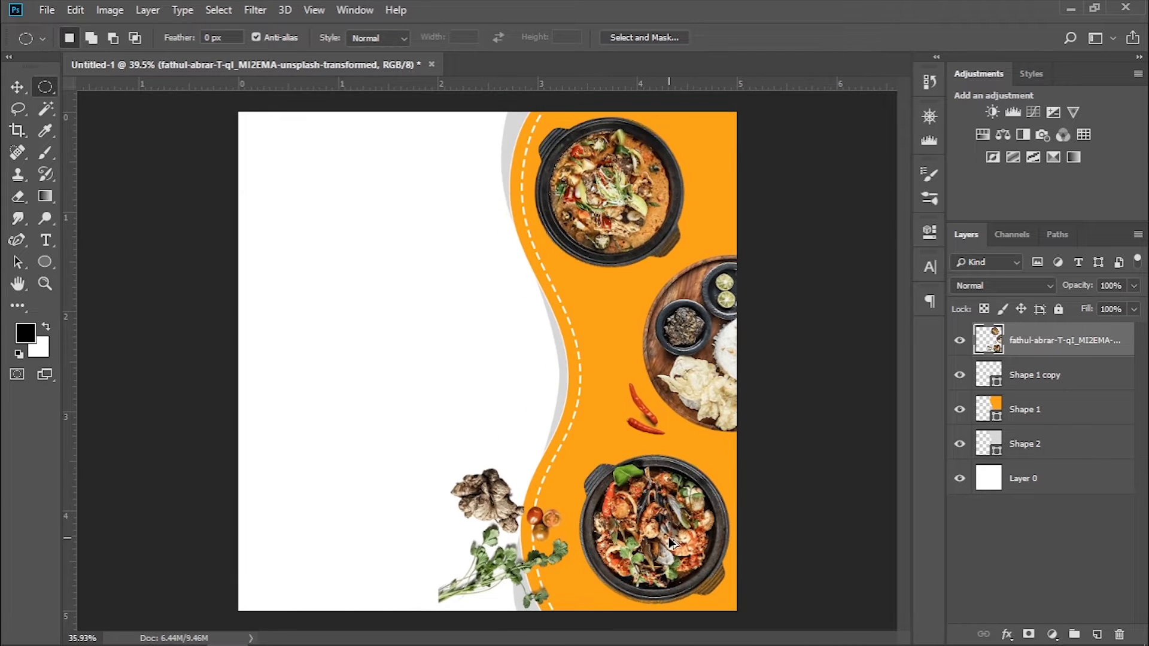
{"action": "scroll", "coordinate": [671, 543], "scroll_direction": "up", "scroll_amount": 3}
{"action": "left_click_drag", "start_coordinate": [476, 433], "coordinate": [592, 577]}
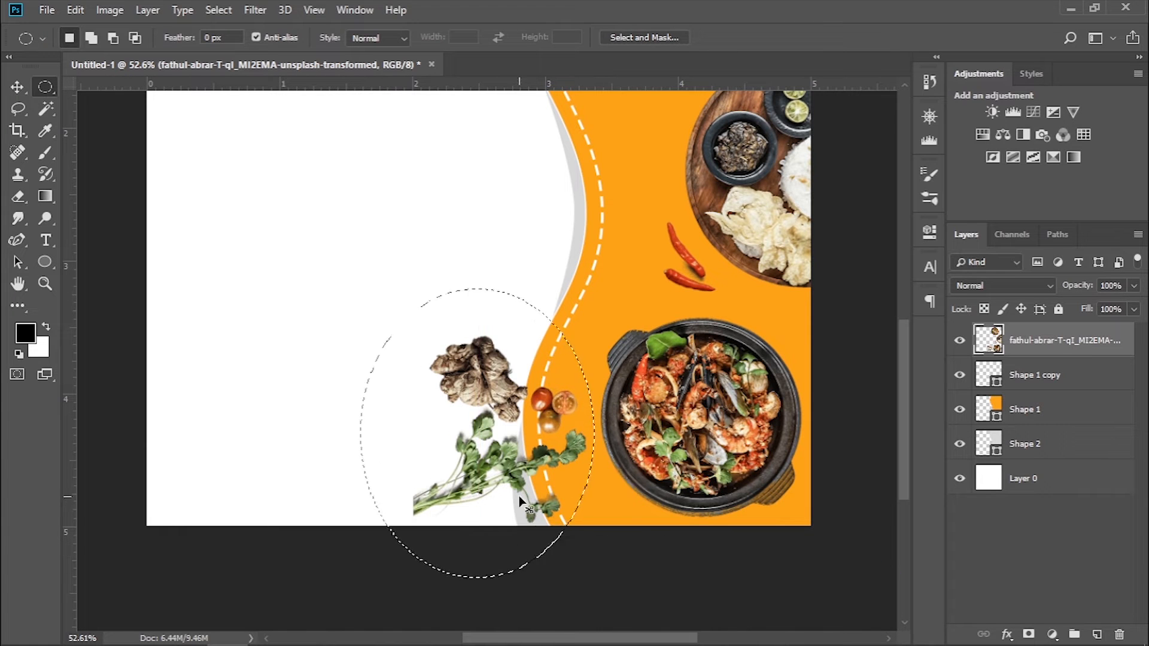
{"action": "left_click_drag", "start_coordinate": [519, 498], "coordinate": [643, 264]}
{"action": "scroll", "coordinate": [616, 306], "scroll_direction": "down", "scroll_amount": 6}
{"action": "scroll", "coordinate": [565, 343], "scroll_direction": "up", "scroll_amount": 1}
{"action": "left_click_drag", "start_coordinate": [566, 342], "coordinate": [659, 202]}
Rotate the ginger, tomatoes and coriander upside down and place them on the white area, leaving nothing selected
{"action": "key", "text": "ctrl+t"}
{"action": "left_click_drag", "start_coordinate": [738, 167], "coordinate": [398, 164]}
{"action": "left_click_drag", "start_coordinate": [682, 206], "coordinate": [413, 300]}
{"action": "key", "text": "Return"}
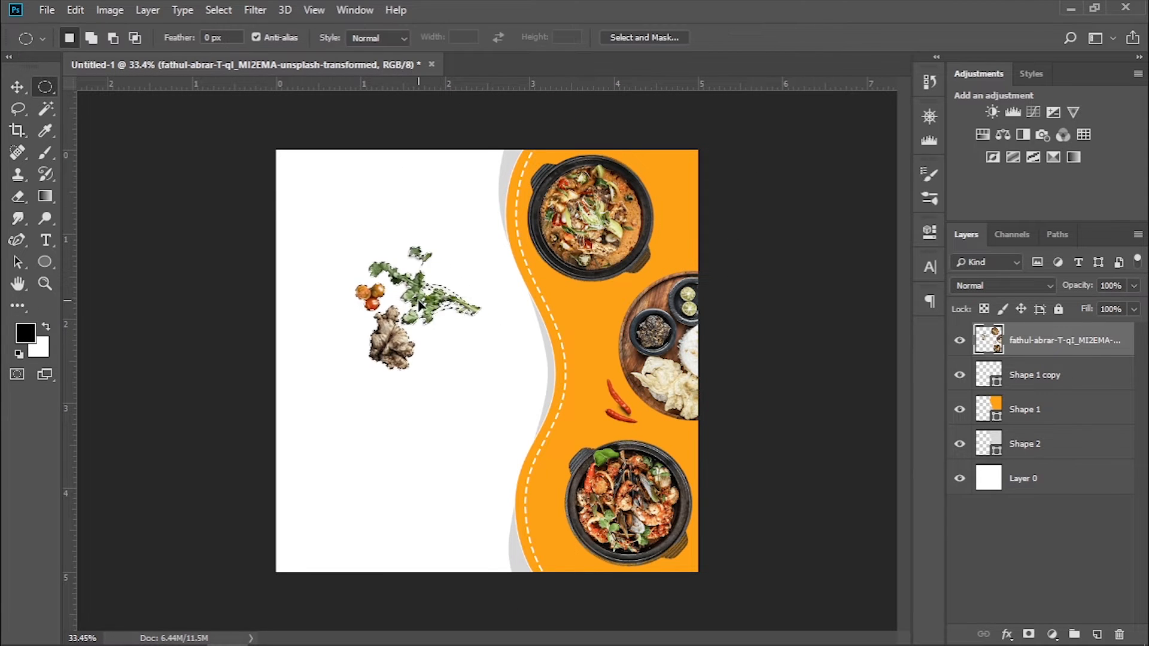
{"action": "key", "text": "ctrl+d"}
Trace a freehand path around the coriander on the white area and convert it into a selection
{"action": "scroll", "coordinate": [400, 254], "scroll_direction": "up", "scroll_amount": 2}
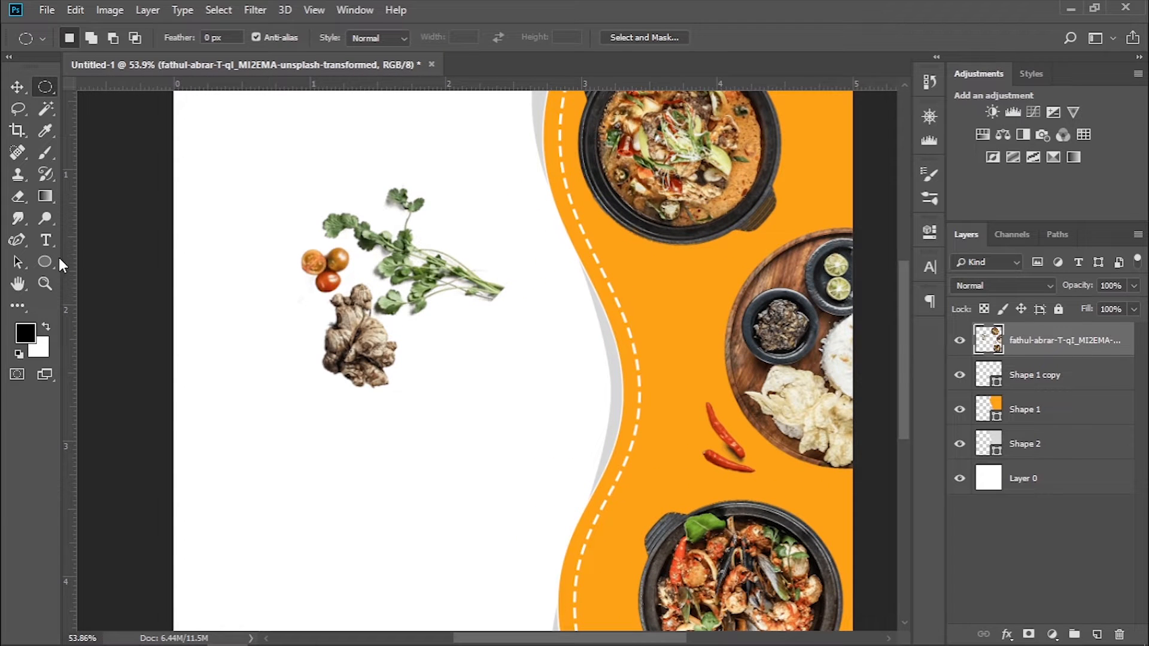
{"action": "left_click", "coordinate": [17, 239]}
{"action": "left_click", "coordinate": [59, 259]}
{"action": "mouse_move", "coordinate": [356, 185]}
{"action": "left_mouse_down"}
{"action": "mouse_move", "coordinate": [300, 195]}
{"action": "mouse_move", "coordinate": [301, 232]}
{"action": "left_mouse_up"}
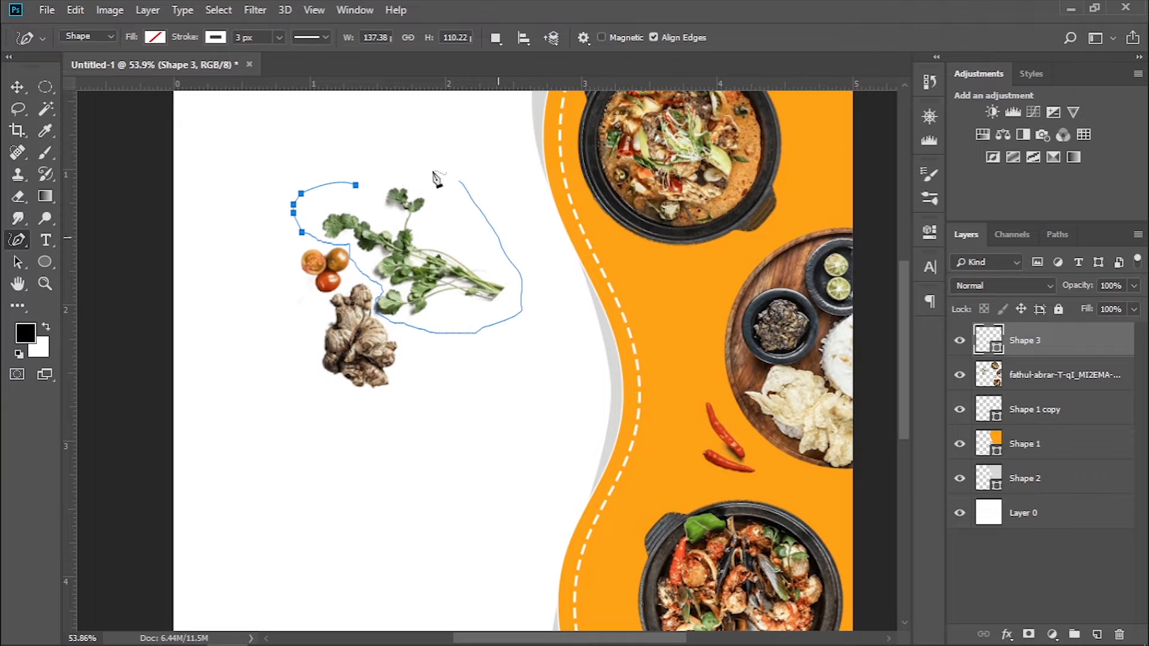
{"action": "left_click_drag", "start_coordinate": [433, 172], "coordinate": [355, 185]}
{"action": "right_click", "coordinate": [381, 215]}
{"action": "left_click", "coordinate": [448, 282]}
{"action": "left_click", "coordinate": [662, 150]}
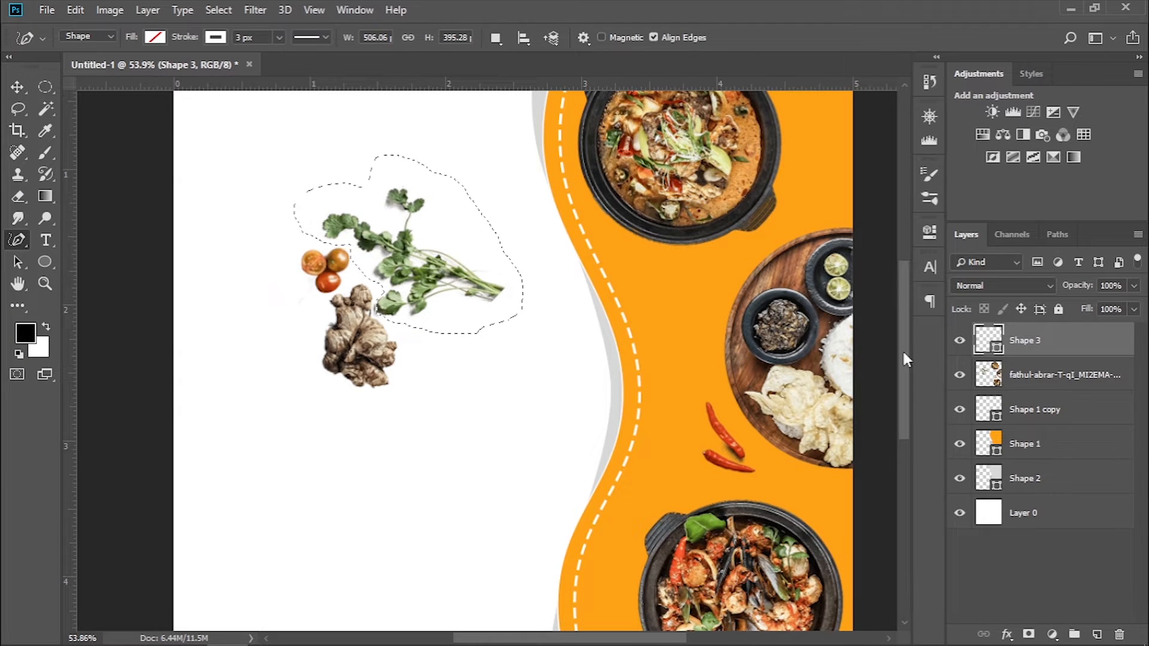
Copy the selected coriander from the food photo layer to a new layer and move it to the canvas's upper-right corner
{"action": "left_click", "coordinate": [1029, 374]}
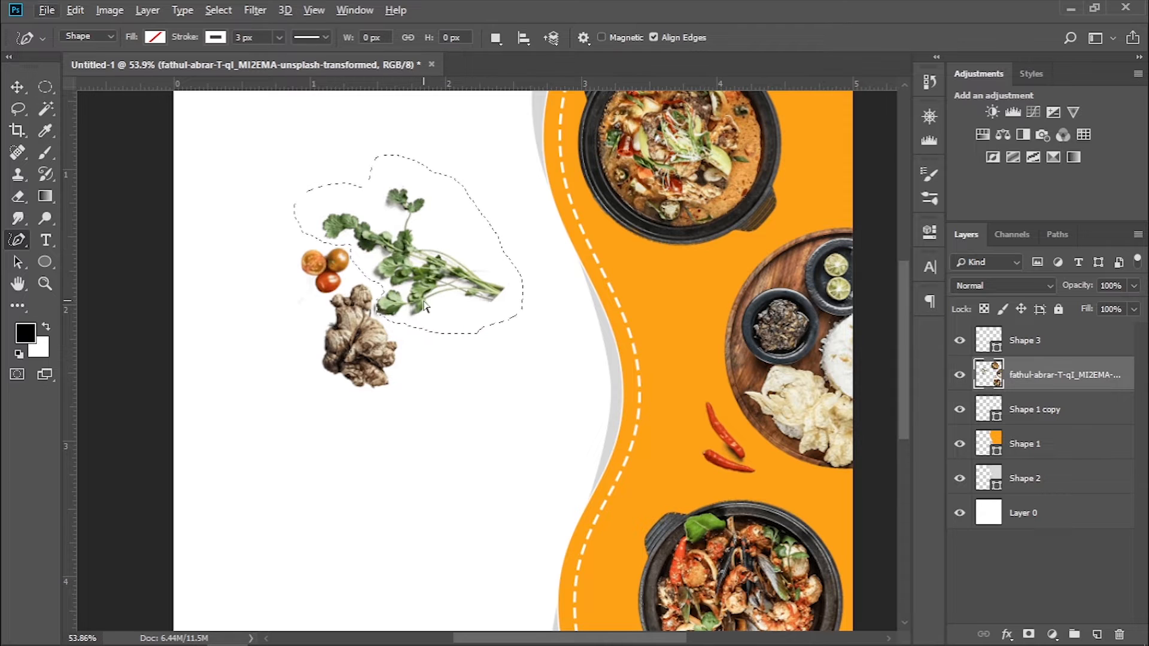
{"action": "key", "text": "ctrl+j"}
{"action": "key", "text": "ctrl+0"}
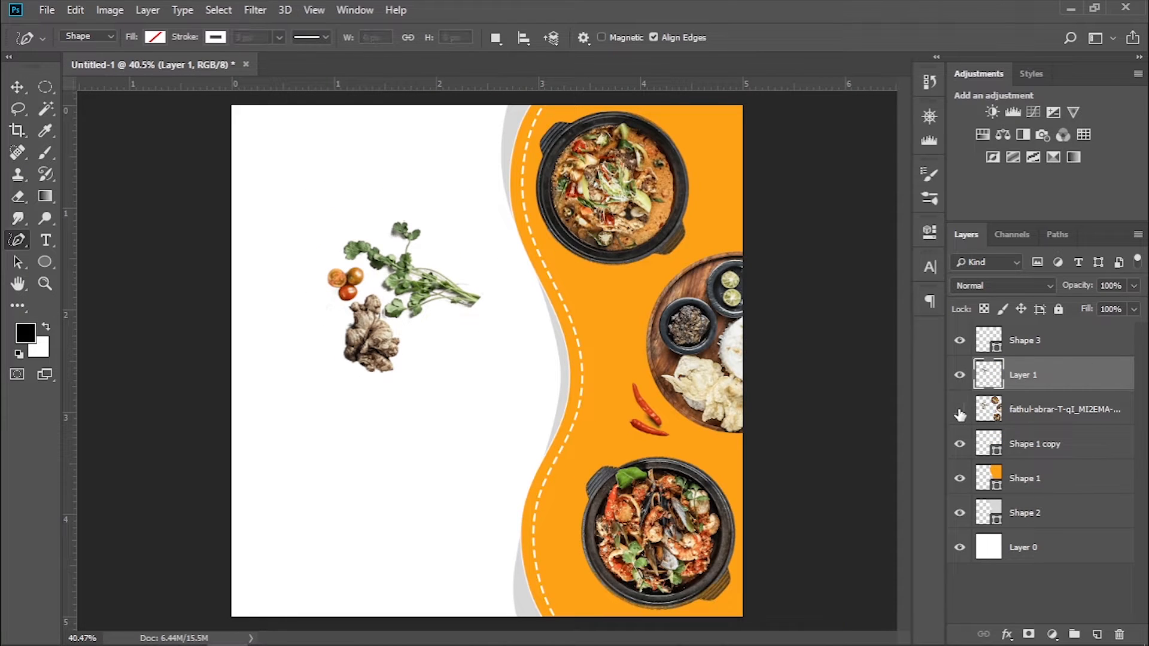
{"action": "left_click", "coordinate": [959, 411]}
{"action": "left_click", "coordinate": [14, 94]}
{"action": "left_click_drag", "start_coordinate": [412, 277], "coordinate": [738, 156]}
Select the tomatoes and ginger on the food photo layer and move them onto the orange area beside the wooden platter
{"action": "left_click", "coordinate": [1006, 418]}
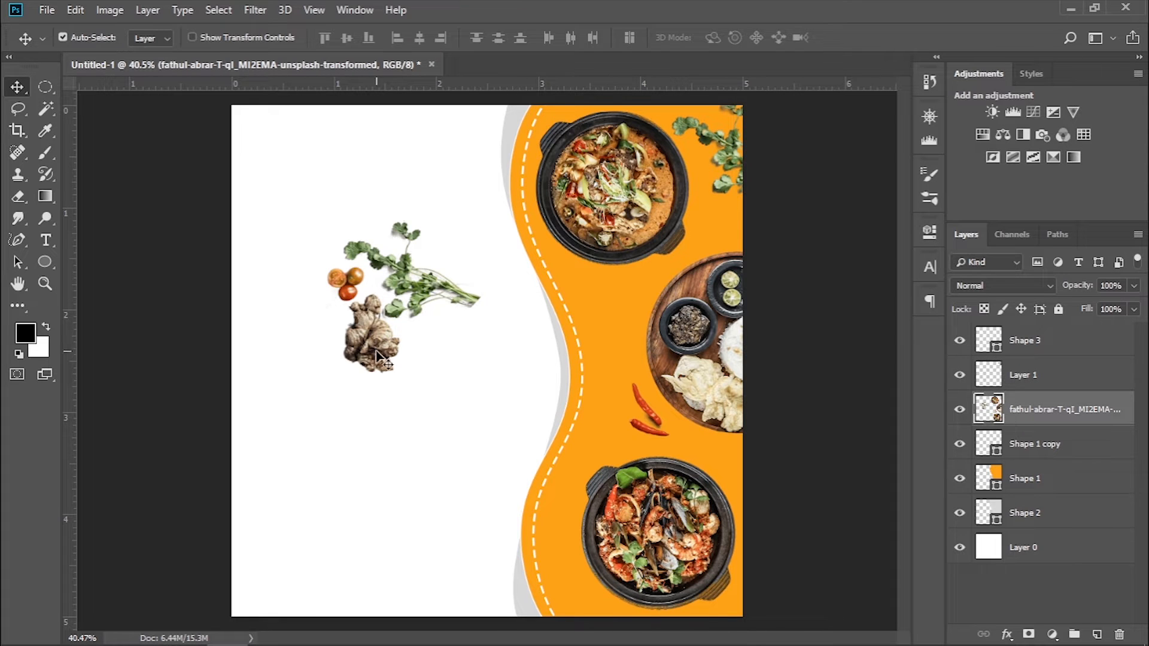
{"action": "left_click", "coordinate": [45, 87]}
{"action": "left_click_drag", "start_coordinate": [306, 261], "coordinate": [401, 392]}
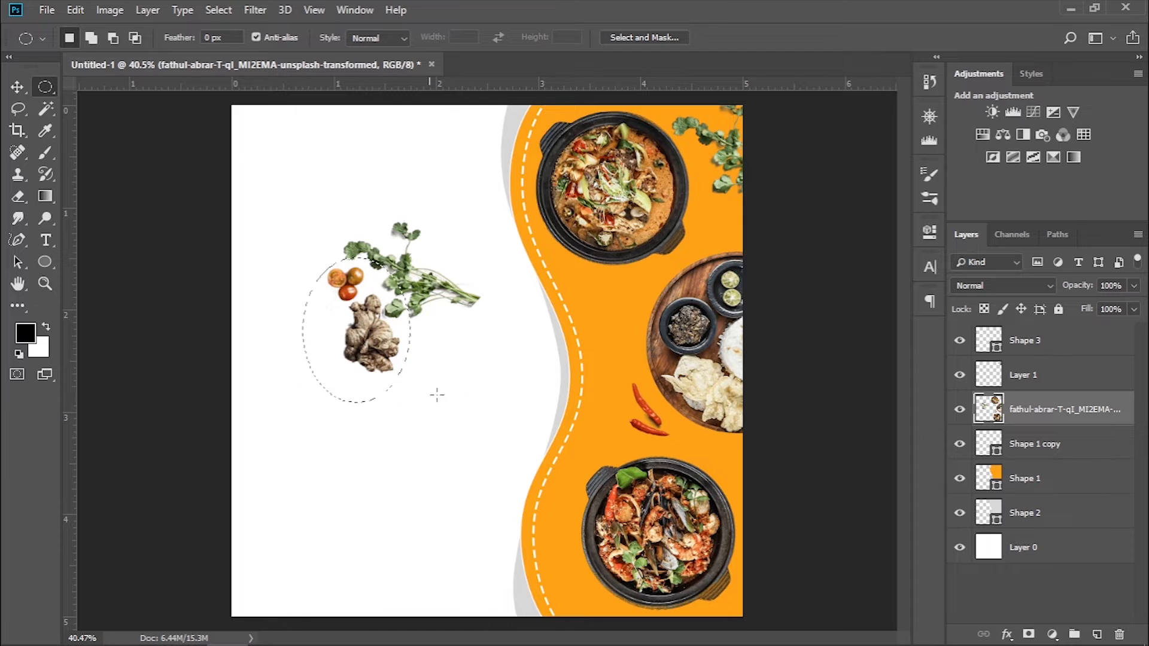
{"action": "left_click_drag", "start_coordinate": [383, 354], "coordinate": [626, 358]}
{"action": "key", "text": "ctrl+d"}
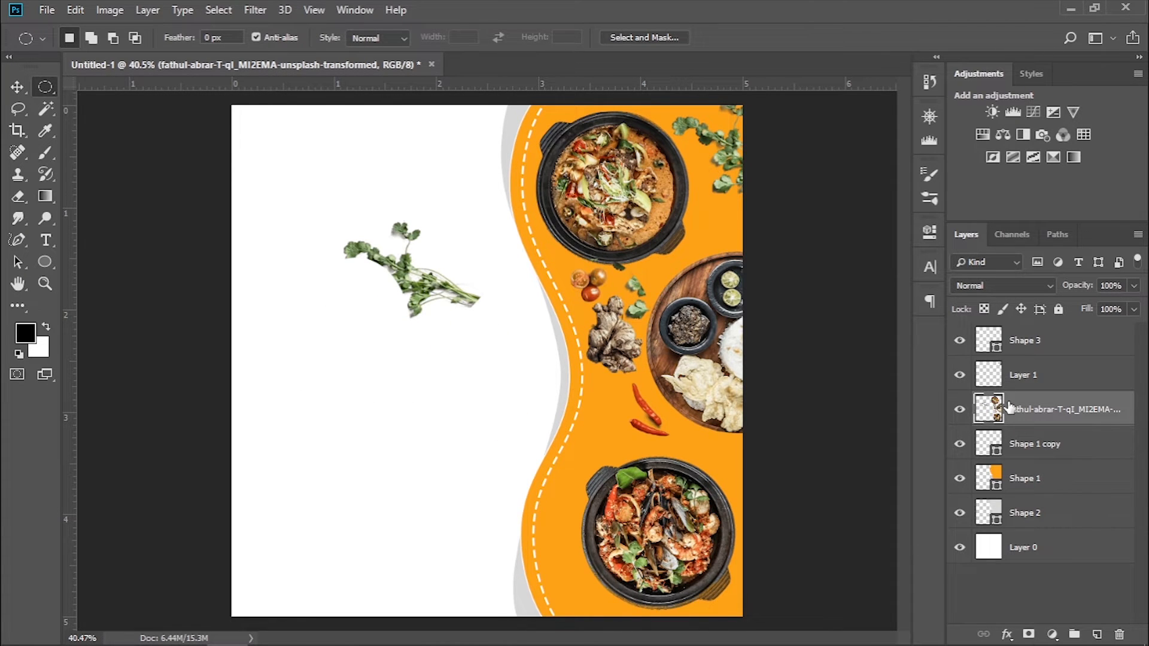
Erase the stray coriander leaves around the tomatoes, ginger and curry bowl, using a 50 px and then a 20 px eraser
{"action": "scroll", "coordinate": [682, 282], "scroll_direction": "up", "scroll_amount": 5}
{"action": "key", "text": "e"}
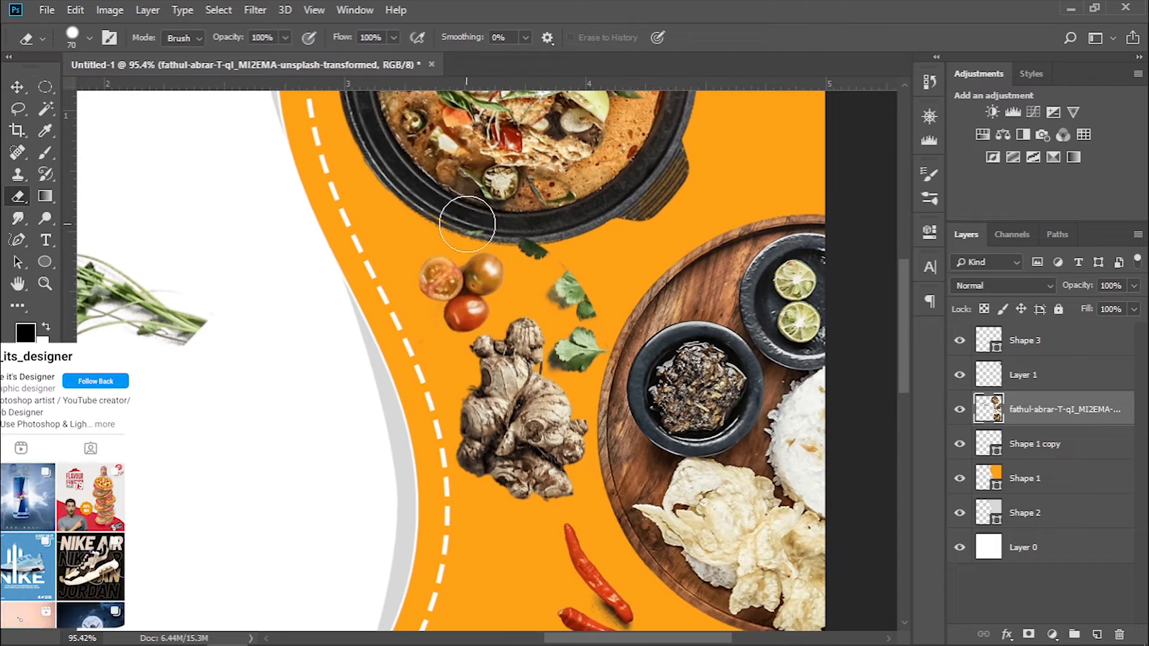
{"action": "key", "text": "bracketleft"}
{"action": "key", "text": "bracketleft"}
{"action": "left_click_drag", "start_coordinate": [467, 224], "coordinate": [506, 228]}
{"action": "mouse_move", "coordinate": [555, 256]}
{"action": "left_mouse_down"}
{"action": "mouse_move", "coordinate": [542, 277]}
{"action": "mouse_move", "coordinate": [575, 307]}
{"action": "mouse_move", "coordinate": [566, 359]}
{"action": "left_mouse_up"}
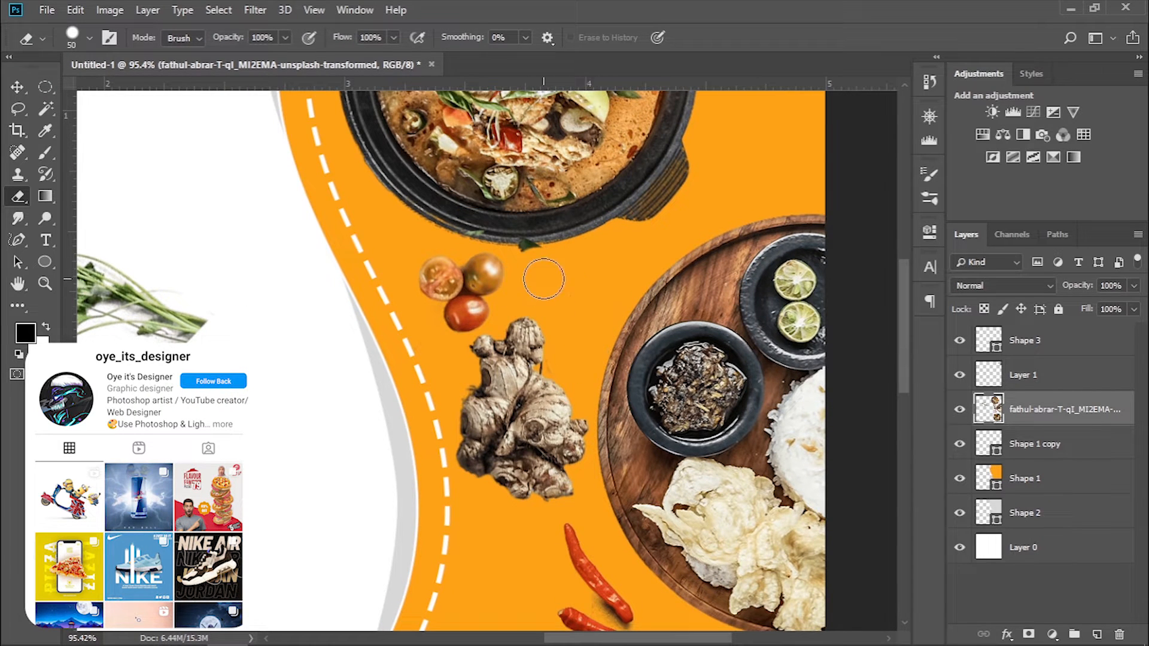
{"action": "key", "text": "bracketleft"}
{"action": "key", "text": "bracketleft"}
{"action": "key", "text": "bracketleft"}
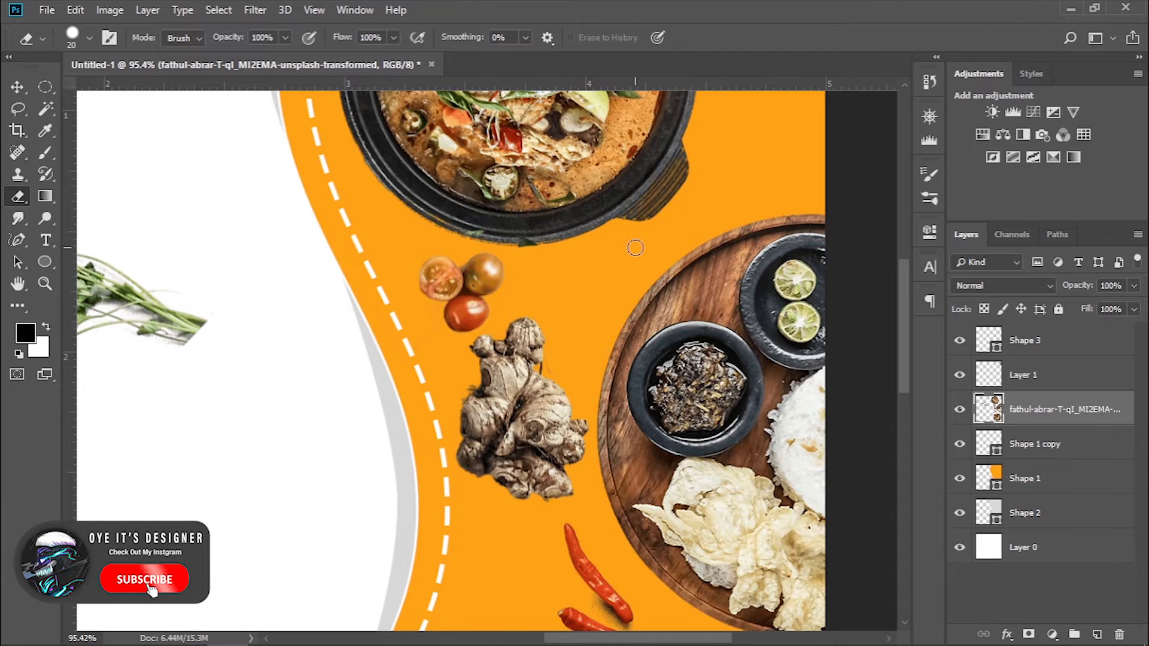
Erase the leftover coriander from the white area with a larger eraser
{"action": "scroll", "coordinate": [614, 306], "scroll_direction": "down", "scroll_amount": 5}
{"action": "scroll", "coordinate": [588, 340], "scroll_direction": "up", "scroll_amount": 1}
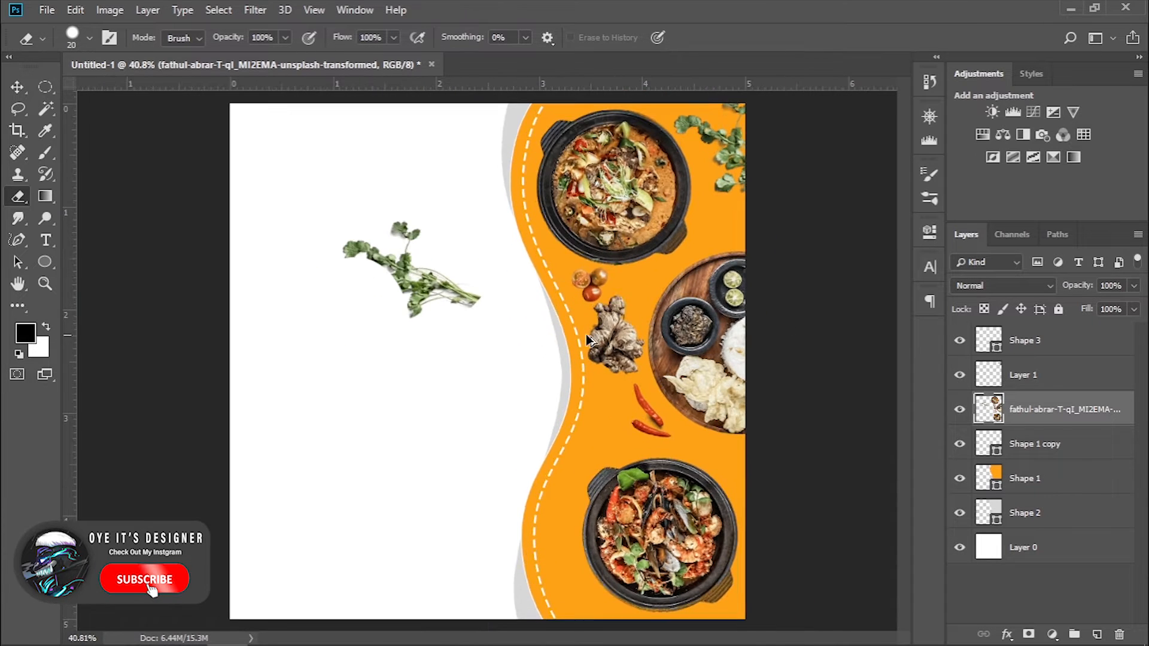
{"action": "key", "text": "bracketright"}
{"action": "key", "text": "bracketright"}
{"action": "key", "text": "bracketright"}
{"action": "mouse_move", "coordinate": [395, 248]}
{"action": "left_mouse_down"}
{"action": "mouse_move", "coordinate": [418, 297]}
{"action": "mouse_move", "coordinate": [473, 302]}
{"action": "left_mouse_up"}
{"action": "scroll", "coordinate": [598, 359], "scroll_direction": "down", "scroll_amount": 1}
Merge the copied coriander layer with the food photo layer
{"action": "left_click", "coordinate": [1003, 375]}
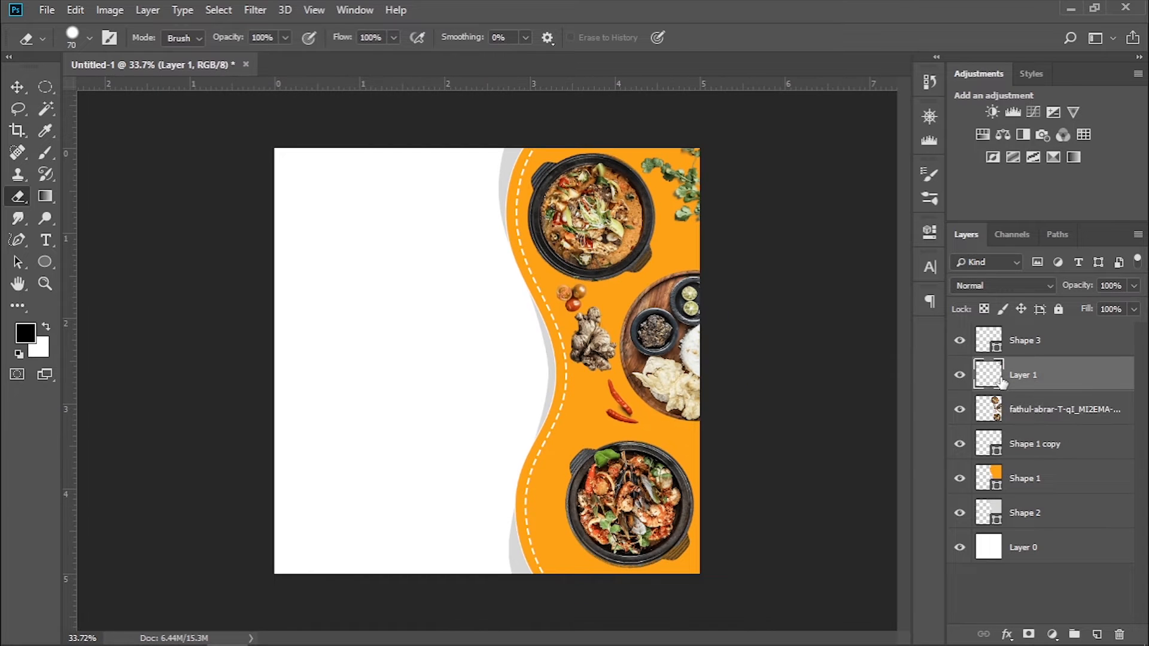
{"action": "left_click", "coordinate": [1018, 409], "text": "ctrl"}
{"action": "right_click", "coordinate": [1017, 409]}
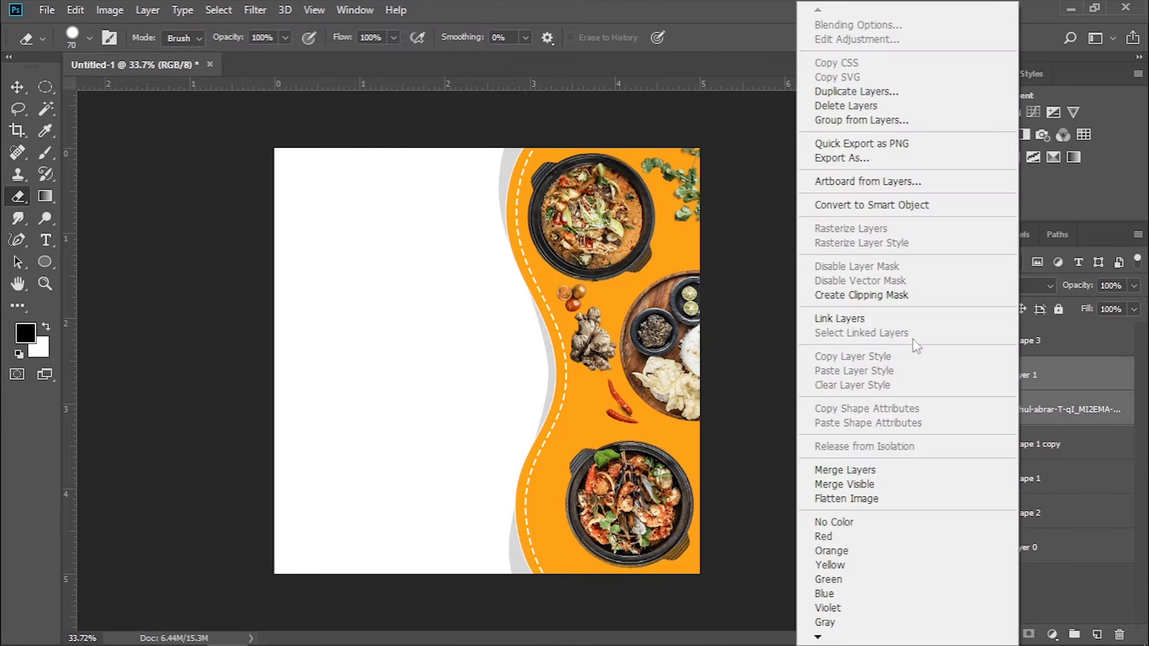
{"action": "left_click", "coordinate": [836, 473]}
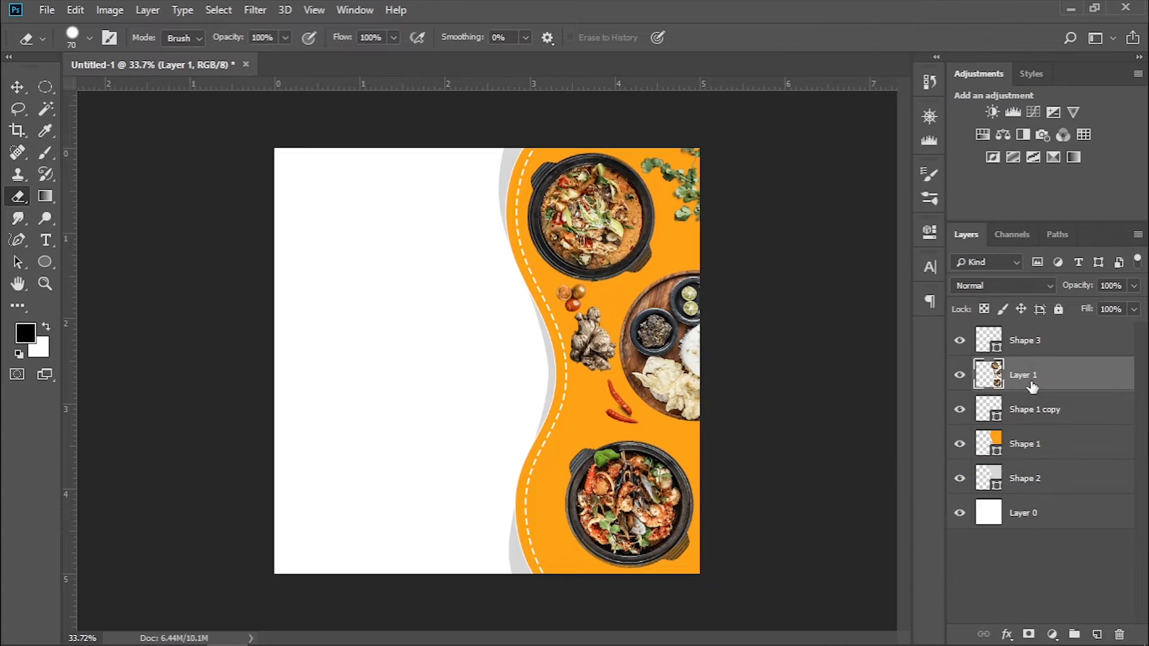
Add a drop shadow to the merged food layer in brown #8e5a0c, with 66% opacity, 29° angle and 27 px size
{"action": "right_click", "coordinate": [1045, 398]}
{"action": "left_click", "coordinate": [1008, 635]}
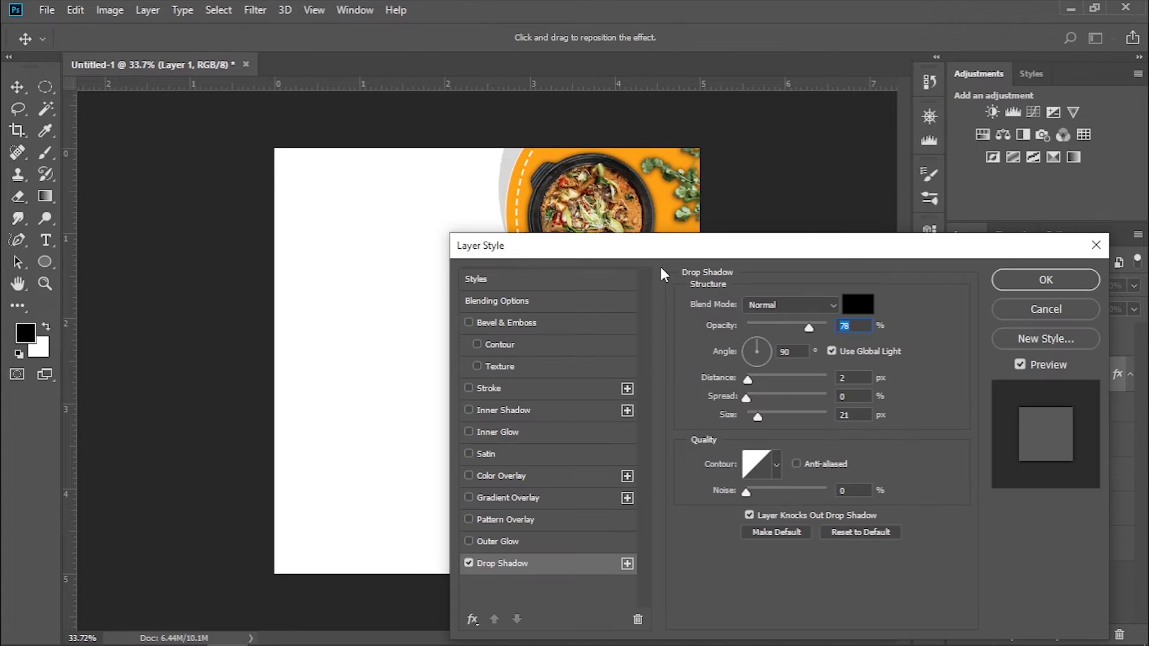
{"action": "left_click_drag", "start_coordinate": [870, 248], "coordinate": [270, 149]}
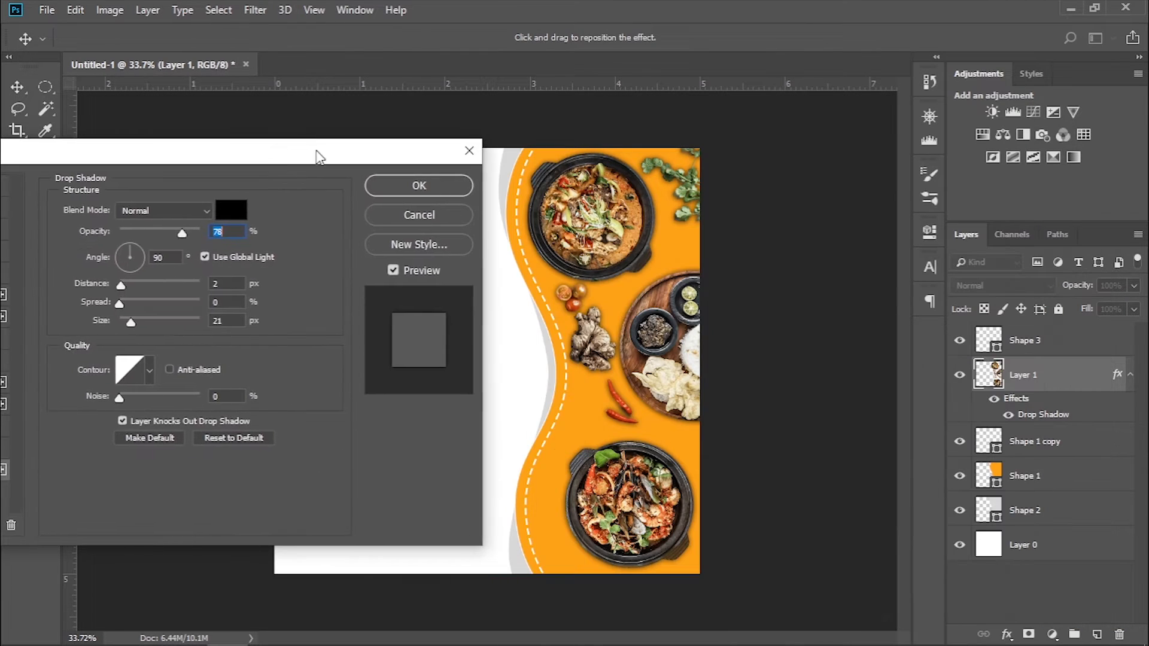
{"action": "left_click", "coordinate": [231, 210]}
{"action": "left_click", "coordinate": [668, 248]}
{"action": "left_click_drag", "start_coordinate": [944, 359], "coordinate": [945, 426]}
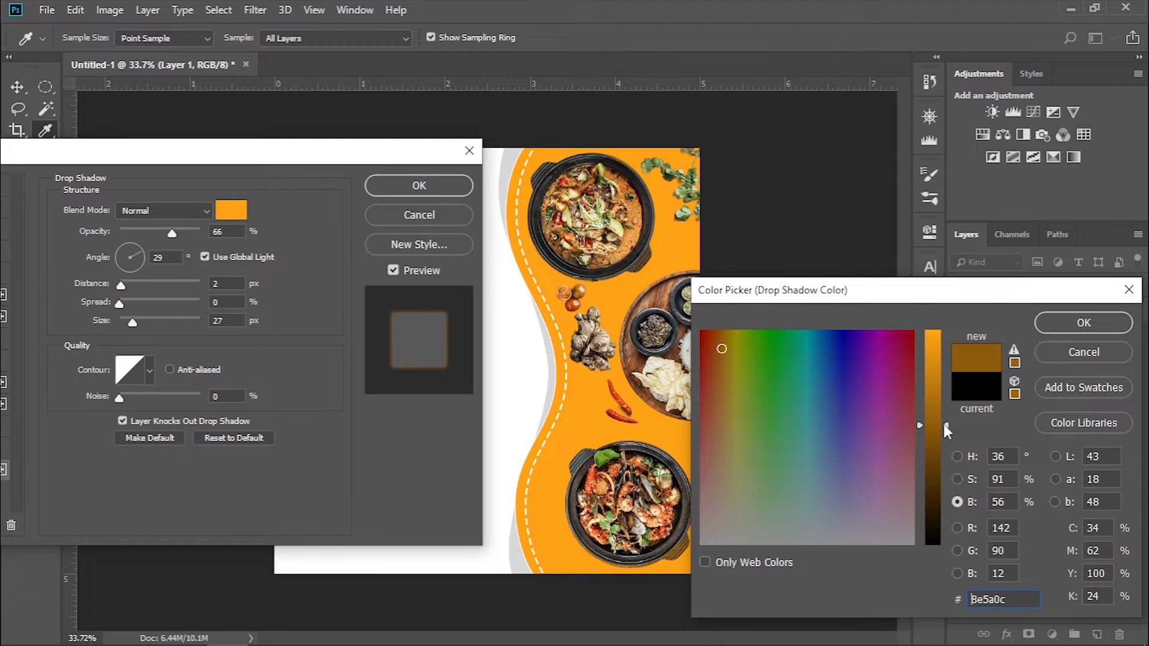
{"action": "left_click", "coordinate": [1082, 323]}
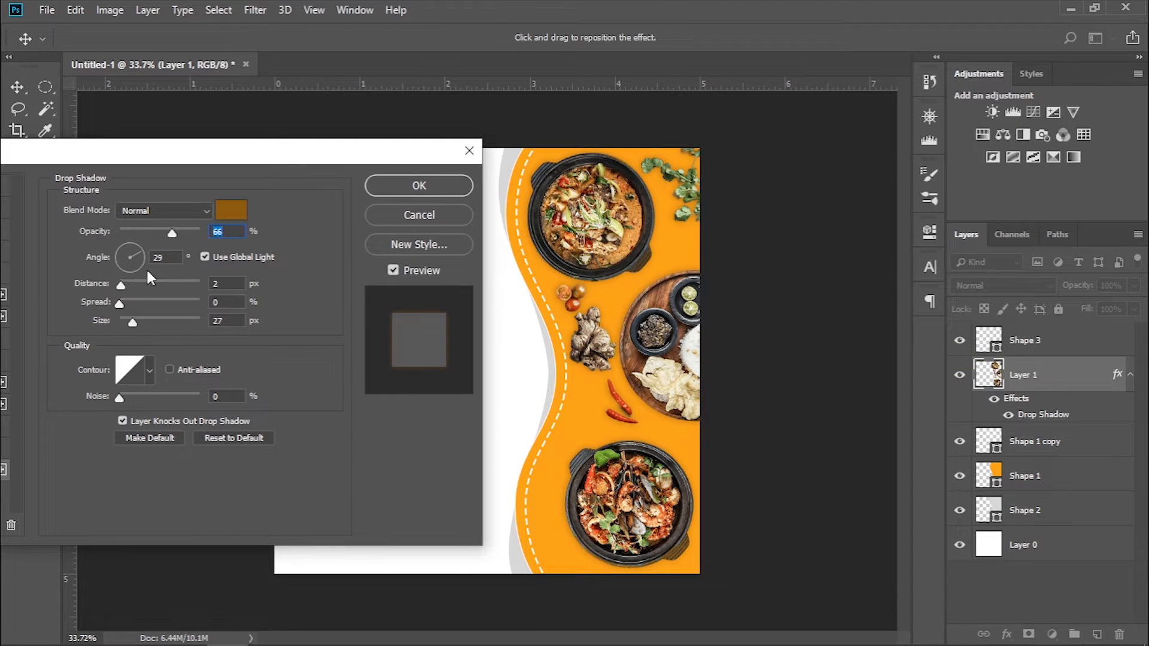
Increase the drop shadow's distance, fine-tune its opacity and size, and apply the effect
{"action": "left_click_drag", "start_coordinate": [125, 286], "coordinate": [137, 283]}
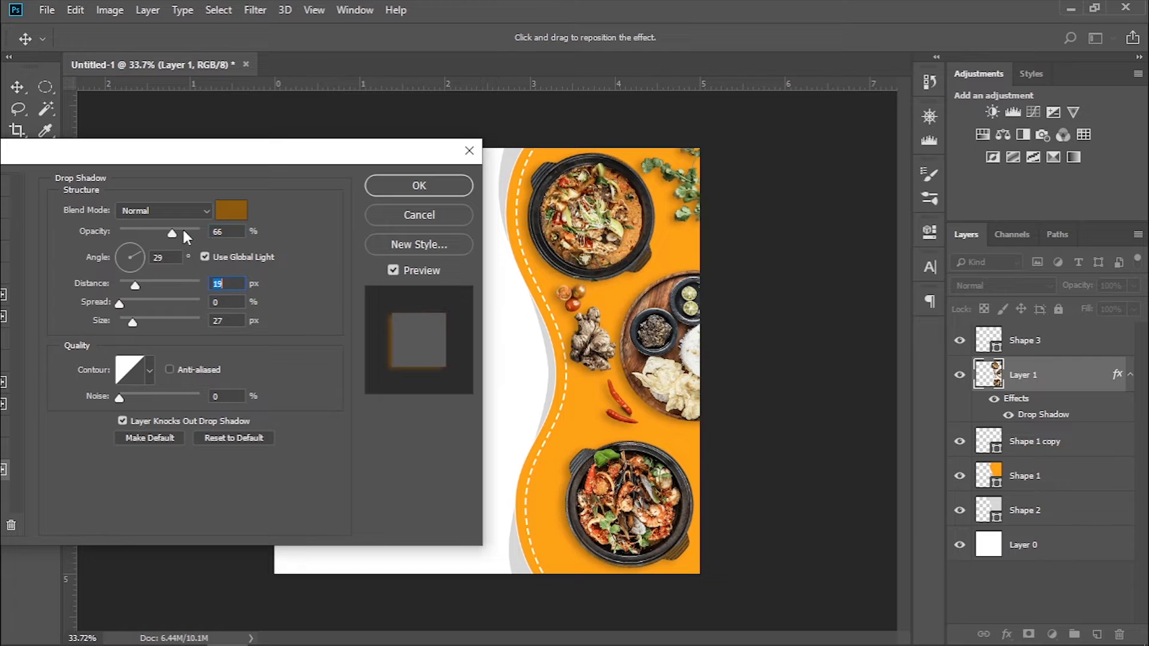
{"action": "left_click_drag", "start_coordinate": [182, 232], "coordinate": [185, 235]}
{"action": "left_click_drag", "start_coordinate": [133, 321], "coordinate": [131, 322]}
{"action": "left_click_drag", "start_coordinate": [185, 233], "coordinate": [181, 234]}
{"action": "left_click", "coordinate": [136, 319]}
{"action": "left_click_drag", "start_coordinate": [136, 285], "coordinate": [128, 284]}
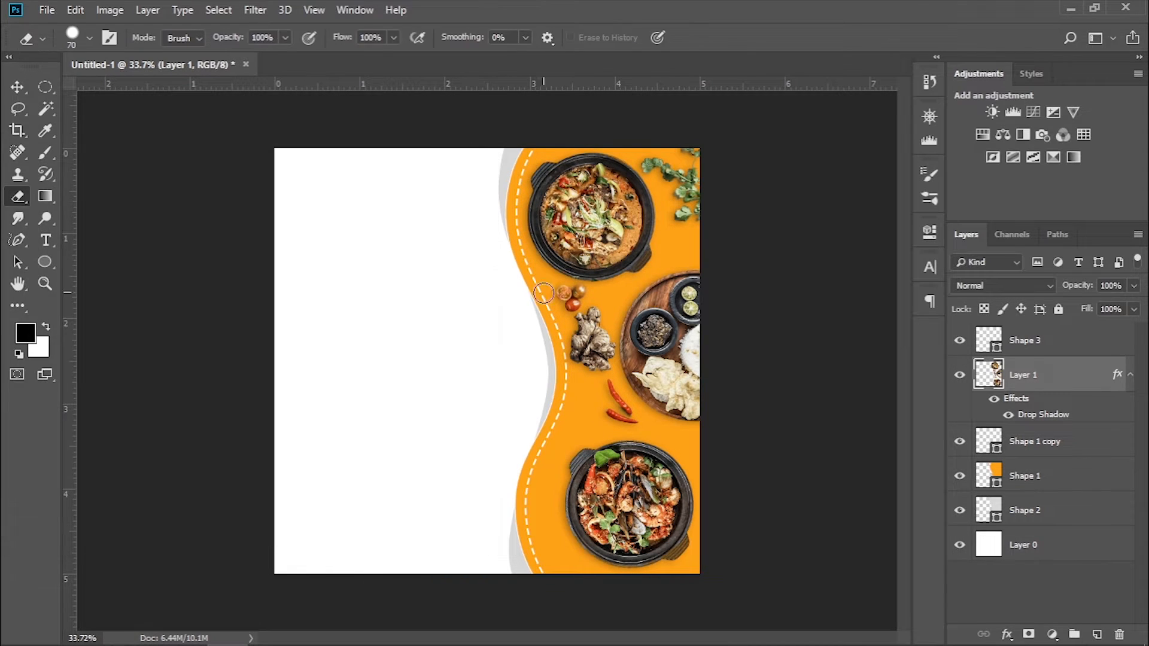
{"action": "scroll", "coordinate": [632, 360], "scroll_direction": "down", "scroll_amount": 2}
{"action": "scroll", "coordinate": [653, 437], "scroll_direction": "up", "scroll_amount": 2}
Place the designer logo on top of the dashed curve layer, scaled to 13.27%, near the top of the white area
{"action": "left_click", "coordinate": [1047, 345]}
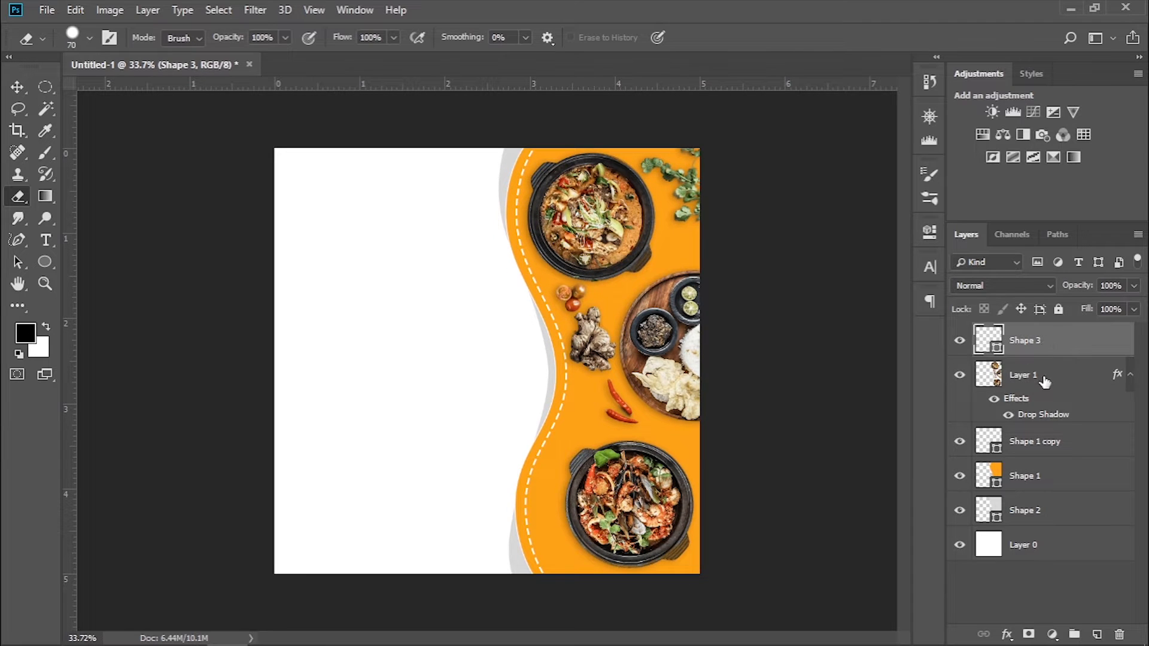
{"action": "left_click", "coordinate": [1097, 634]}
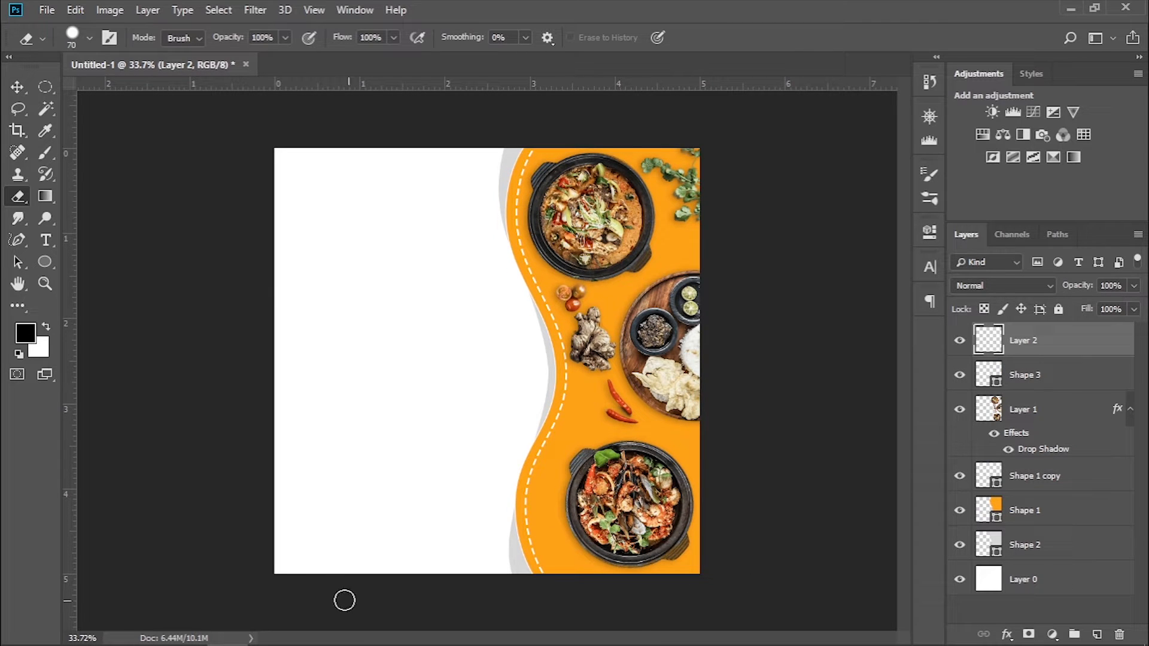
{"action": "left_click", "coordinate": [309, 628]}
{"action": "left_click_drag", "start_coordinate": [647, 128], "coordinate": [356, 223]}
{"action": "left_click_drag", "start_coordinate": [703, 479], "coordinate": [479, 321]}
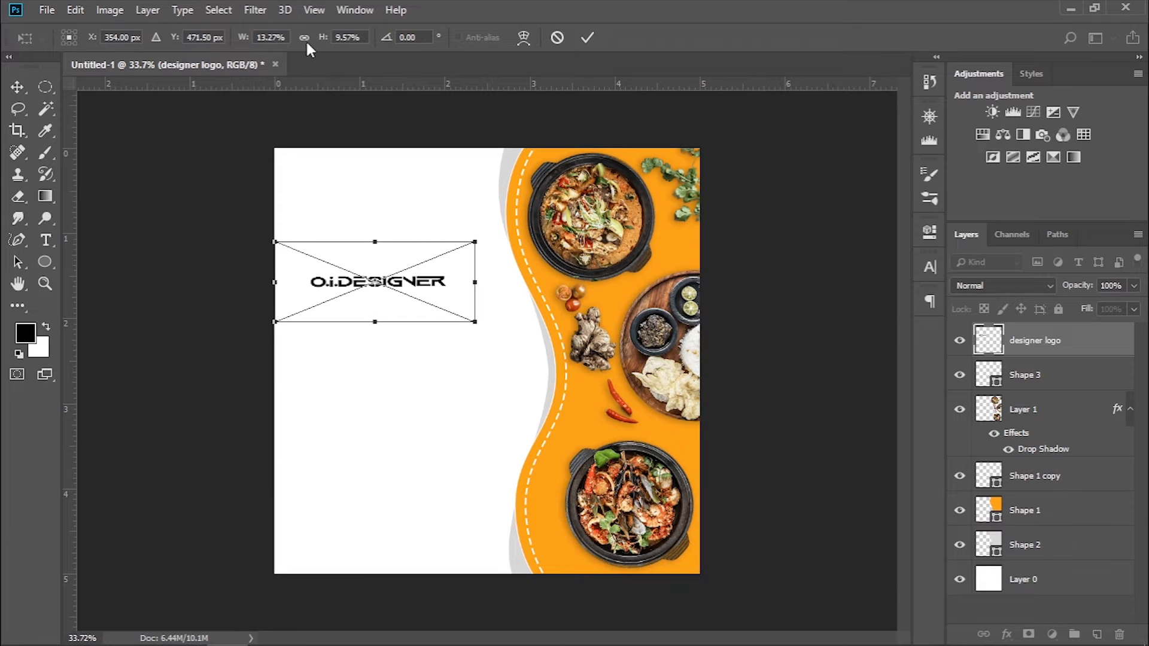
{"action": "left_click_drag", "start_coordinate": [434, 291], "coordinate": [427, 187]}
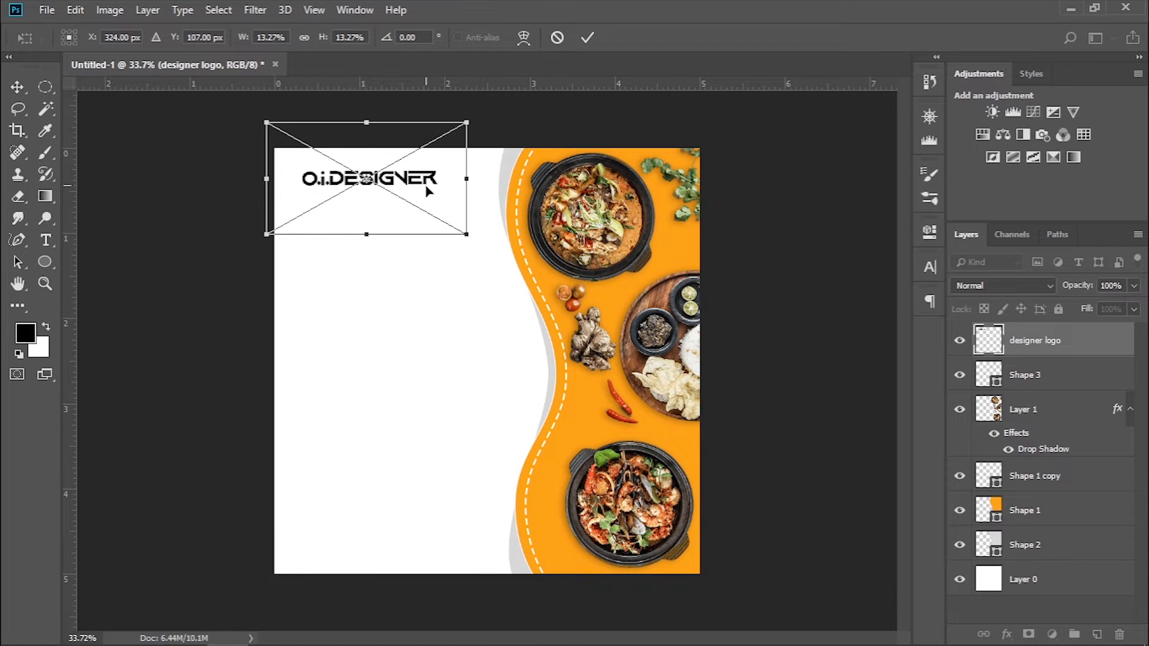
{"action": "key", "text": "Return"}
{"action": "key", "text": "e"}
Add an orange outside stroke to the designer logo with a size of 3 px
{"action": "left_click", "coordinate": [1008, 636]}
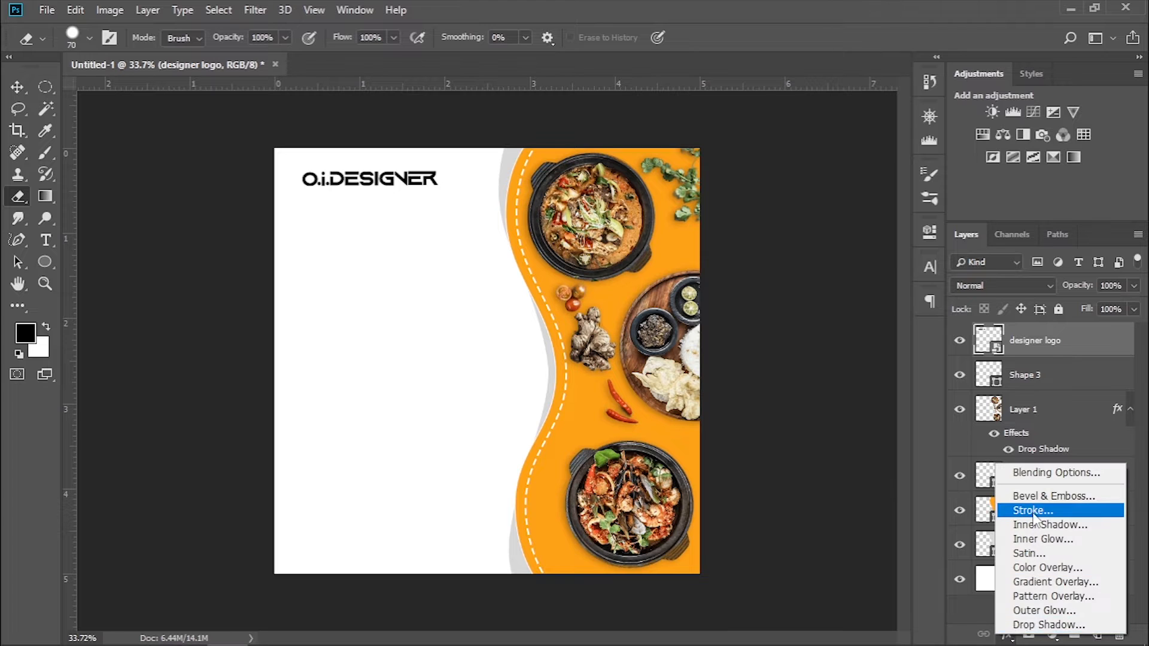
{"action": "left_click", "coordinate": [1021, 512]}
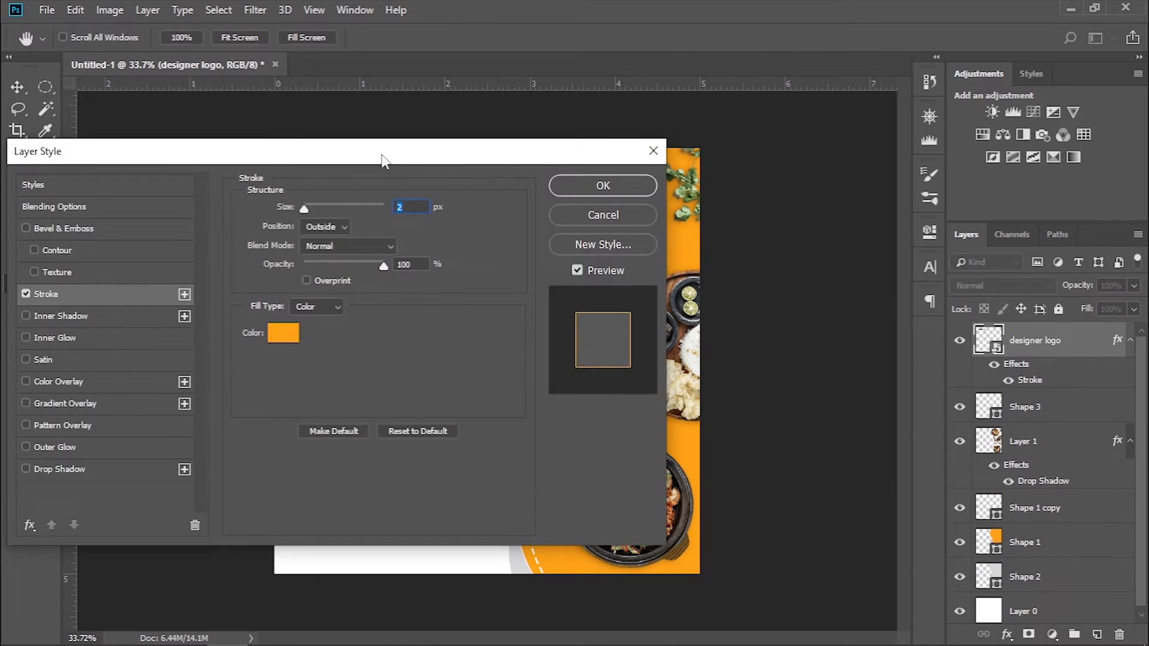
{"action": "left_click_drag", "start_coordinate": [383, 161], "coordinate": [851, 169]}
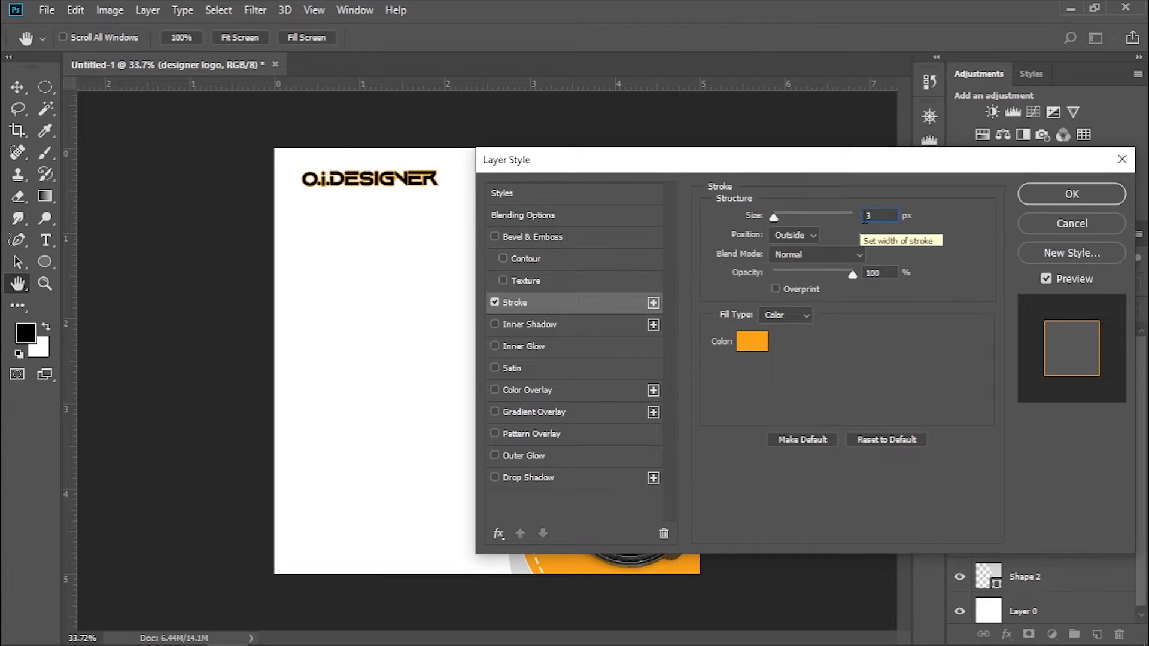
{"action": "type", "text": "4"}
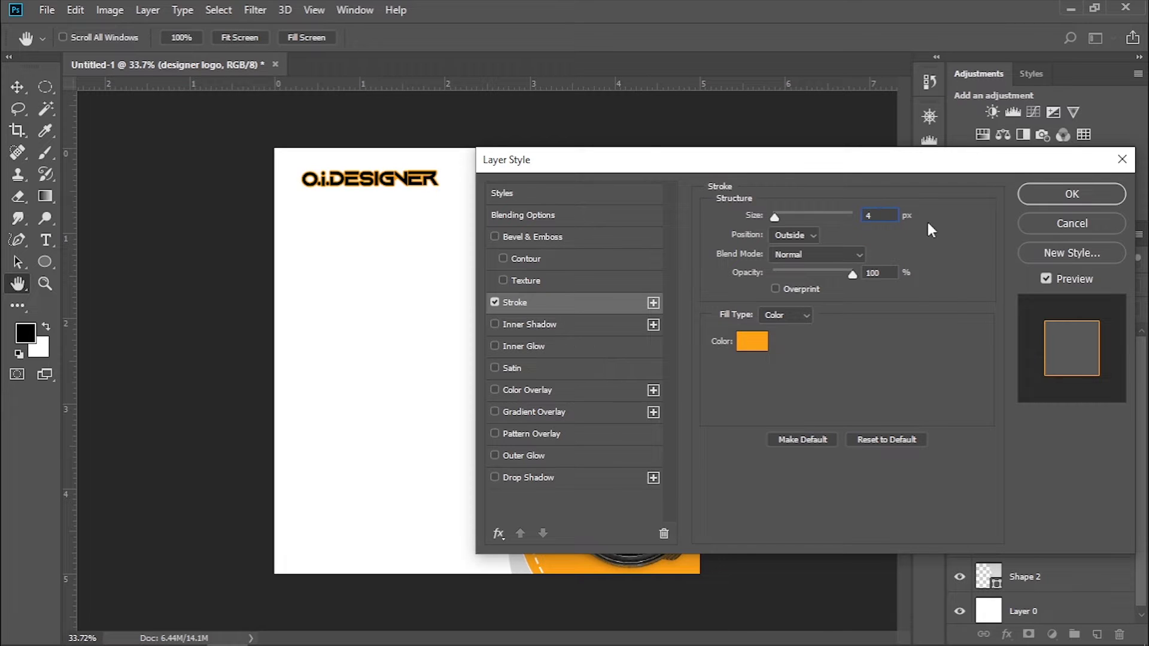
{"action": "double_click", "coordinate": [867, 215]}
{"action": "type", "text": "3"}
Add a white color overlay to the designer logo, increase its stroke size to 9 px, and apply the effects
{"action": "left_click", "coordinate": [524, 390]}
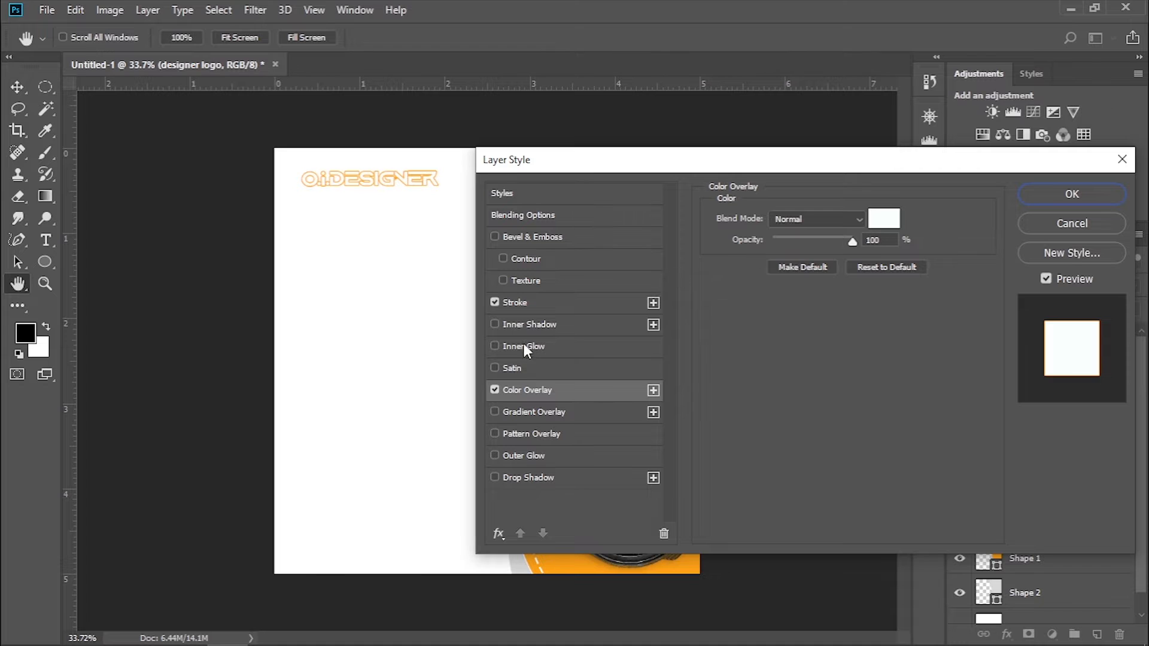
{"action": "left_click", "coordinate": [539, 303]}
{"action": "left_click_drag", "start_coordinate": [773, 216], "coordinate": [779, 217]}
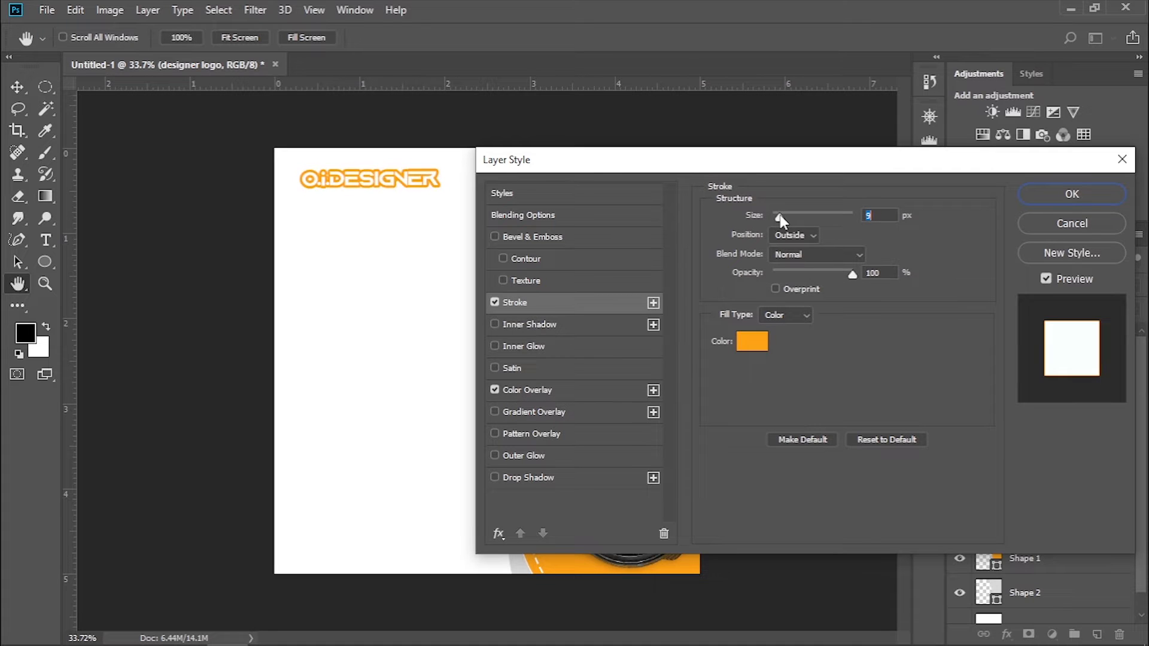
{"action": "left_click", "coordinate": [1068, 195]}
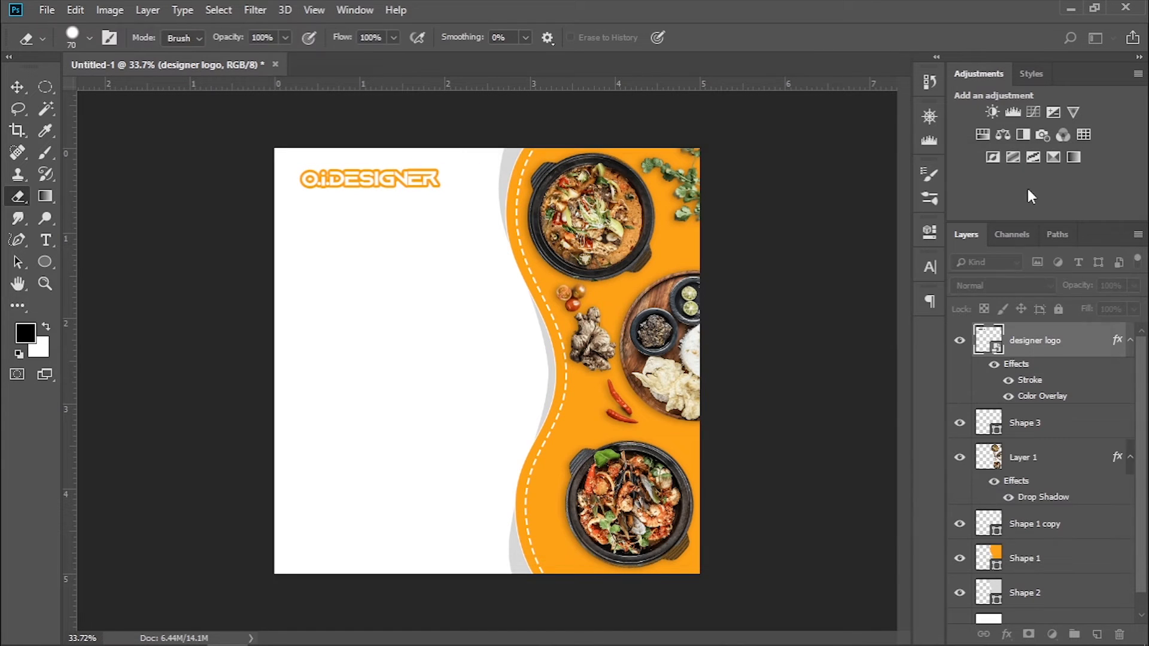
Create an empty layer above the logo, and add a linear gradient overlay to the orange wavy panel shape
{"action": "left_click", "coordinate": [1097, 634]}
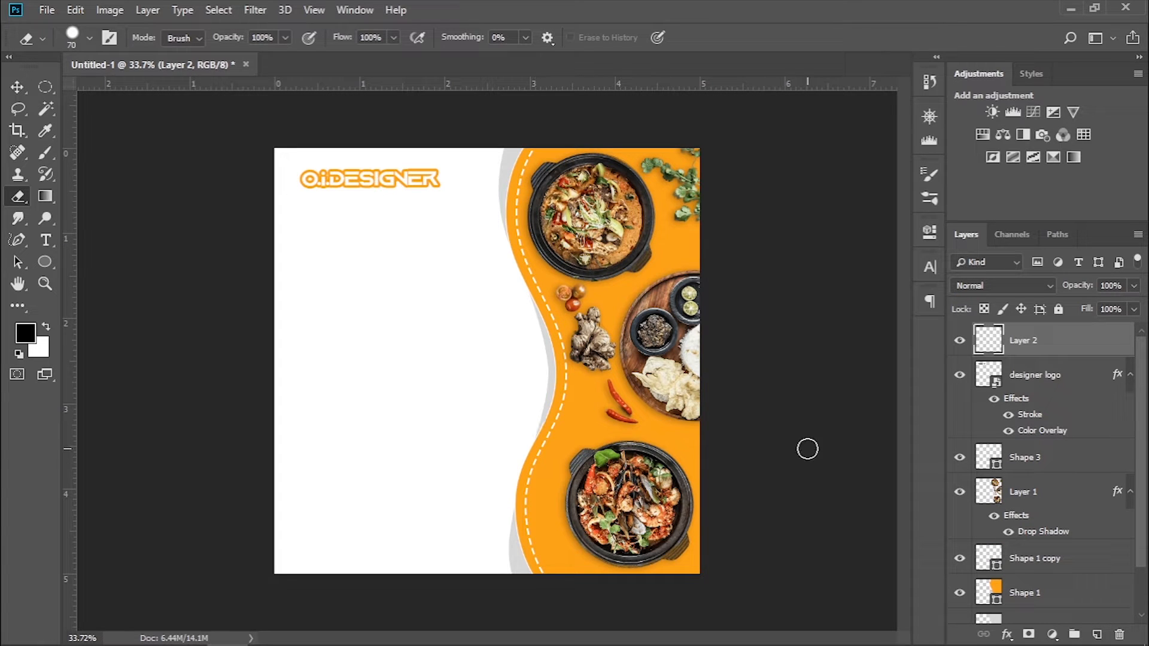
{"action": "left_click", "coordinate": [1017, 592]}
{"action": "left_click", "coordinate": [1007, 634]}
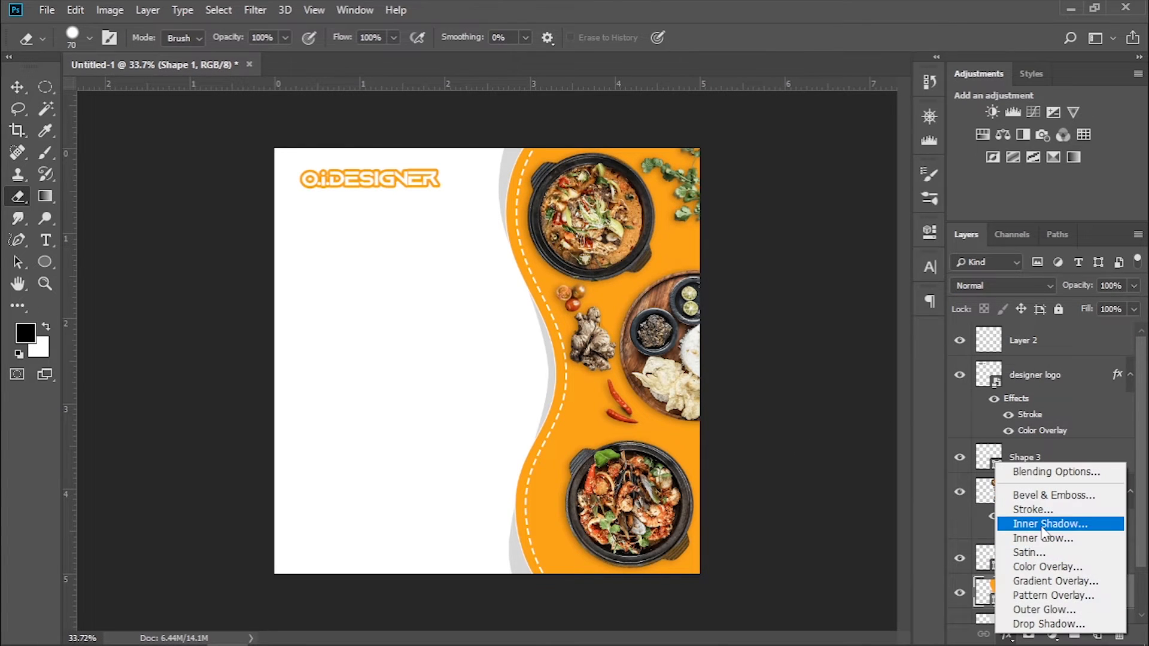
{"action": "left_click", "coordinate": [1043, 581]}
{"action": "left_click_drag", "start_coordinate": [539, 160], "coordinate": [707, 149]}
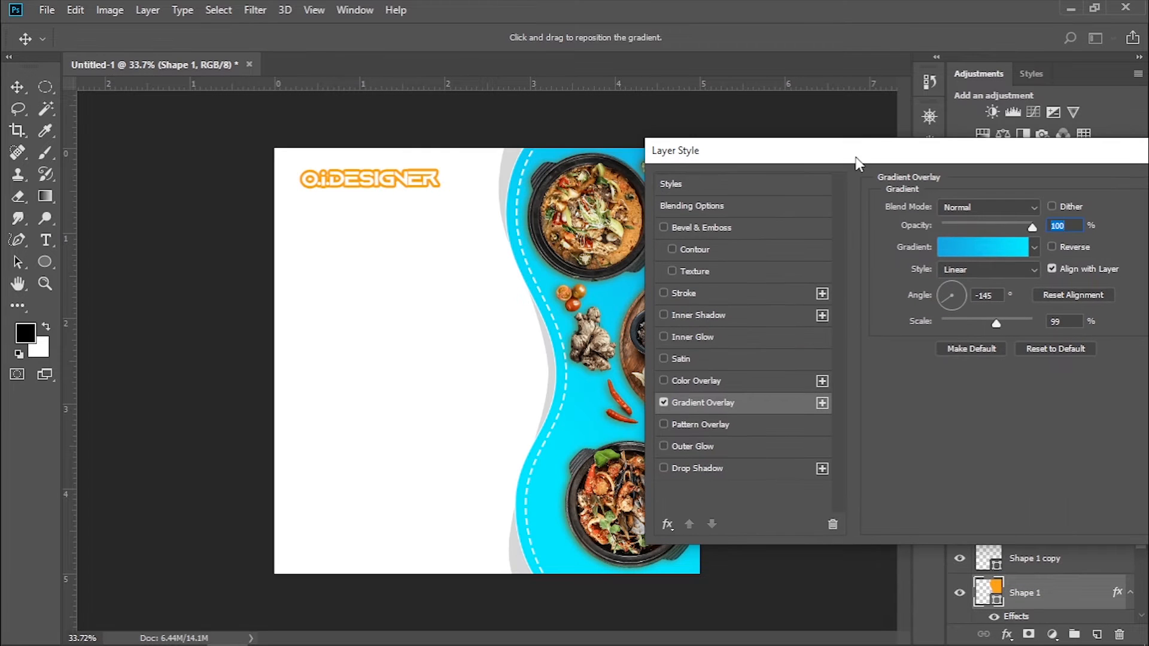
Set the panel gradient's starting color stop to a strong red-orange
{"action": "left_click", "coordinate": [980, 247]}
{"action": "left_click", "coordinate": [762, 394]}
{"action": "left_click", "coordinate": [840, 465]}
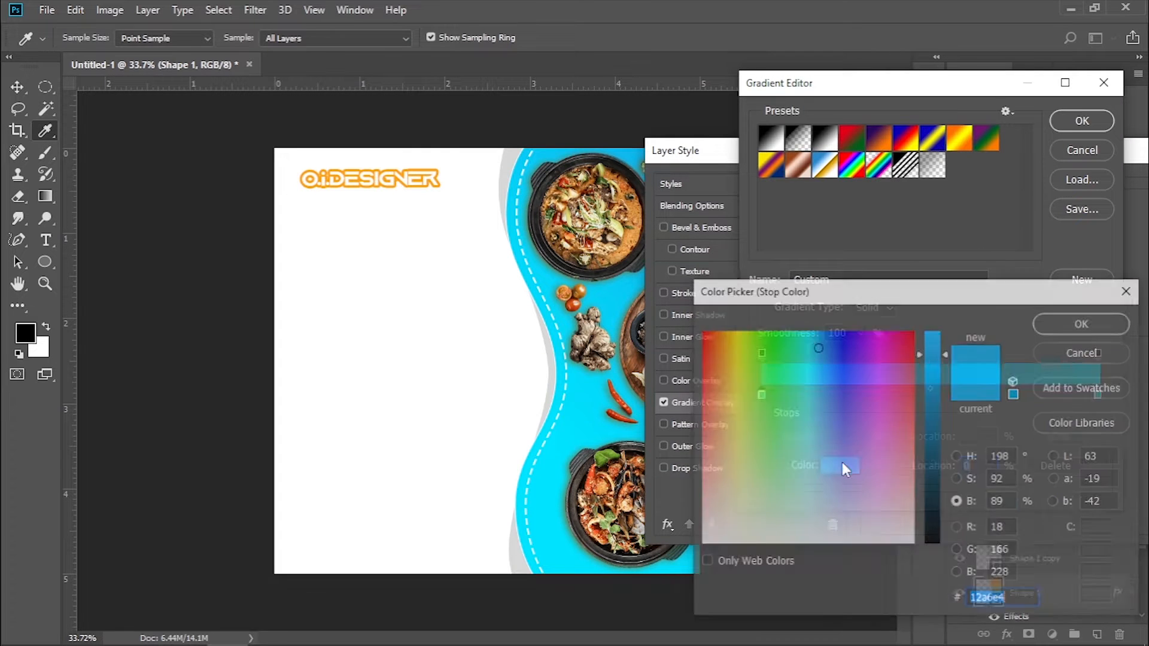
{"action": "type", "text": "e43803"}
{"action": "mouse_move", "coordinate": [700, 331]}
{"action": "left_mouse_down"}
{"action": "mouse_move", "coordinate": [709, 363]}
{"action": "mouse_move", "coordinate": [706, 338]}
{"action": "left_mouse_up"}
{"action": "left_click", "coordinate": [1084, 323]}
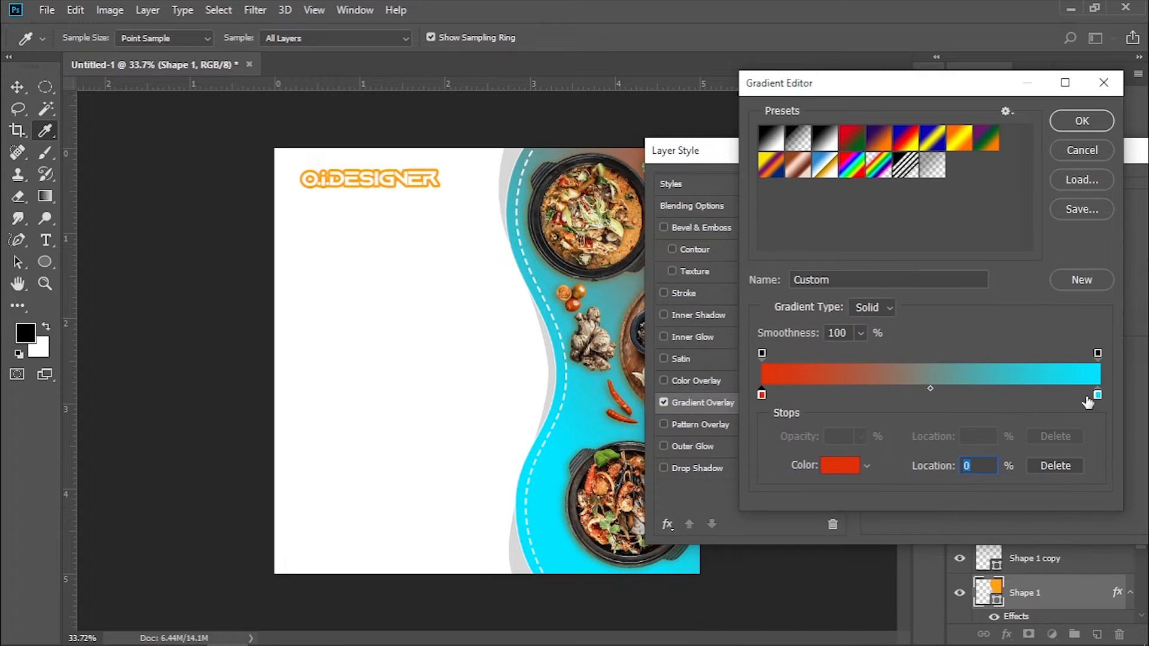
Set the panel gradient's end color stop to bright orange and accept the gradient
{"action": "left_click", "coordinate": [1087, 396]}
{"action": "left_click", "coordinate": [831, 470]}
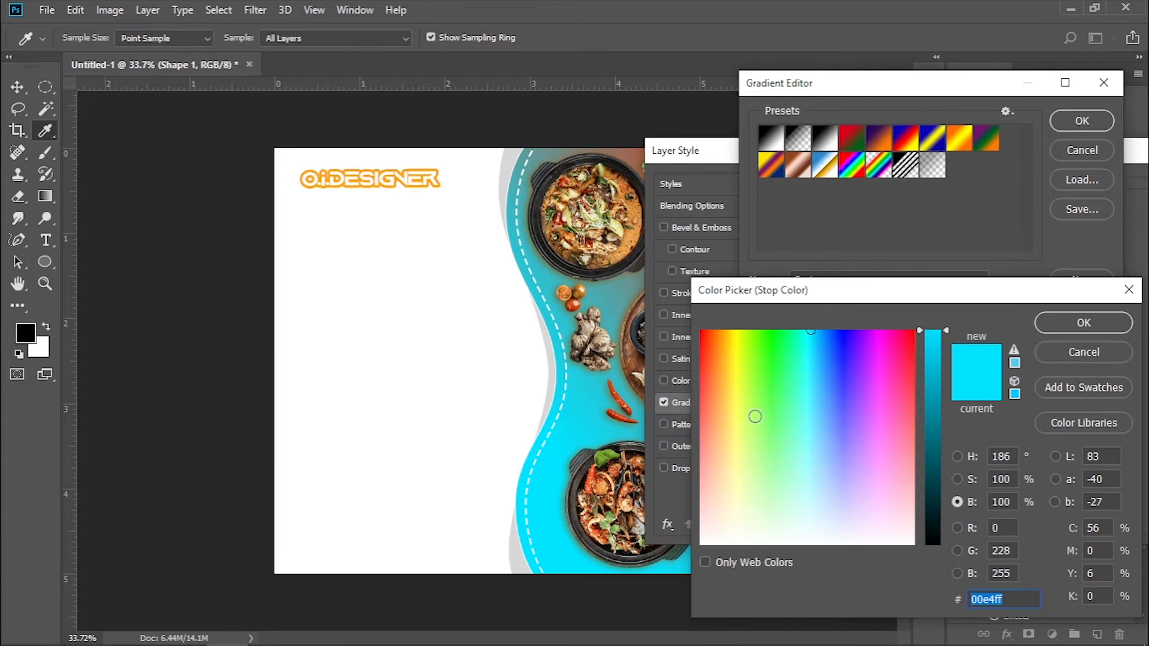
{"action": "mouse_move", "coordinate": [719, 340]}
{"action": "left_mouse_down"}
{"action": "mouse_move", "coordinate": [716, 355]}
{"action": "mouse_move", "coordinate": [714, 342]}
{"action": "left_mouse_up"}
{"action": "left_click", "coordinate": [1062, 326]}
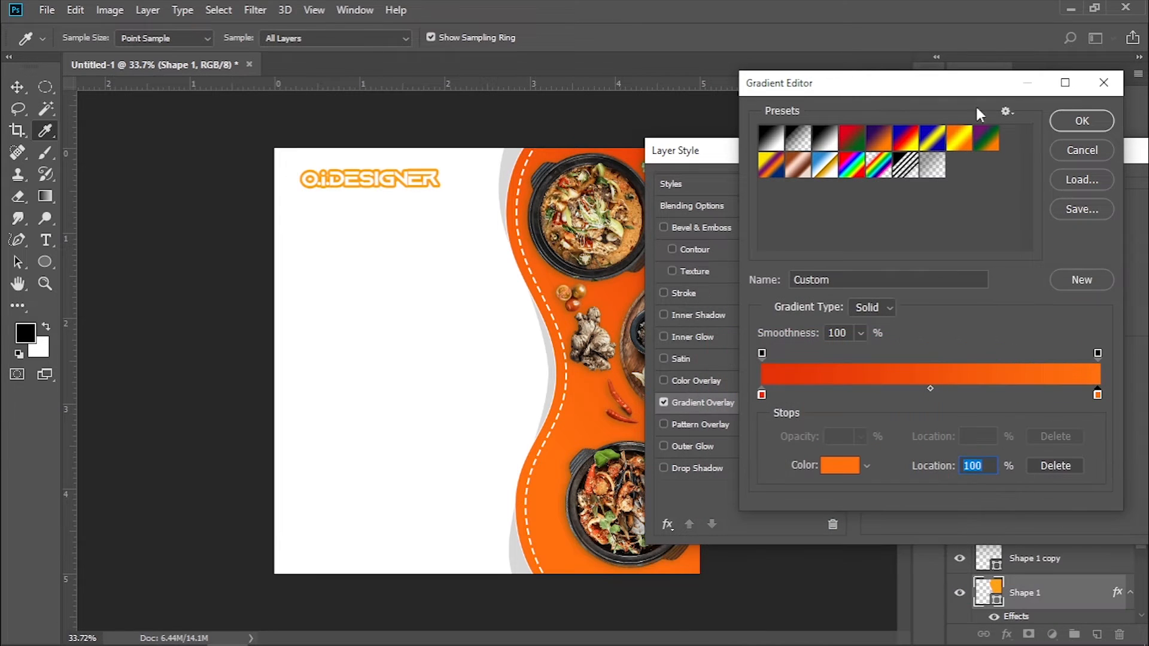
{"action": "left_click", "coordinate": [1082, 121]}
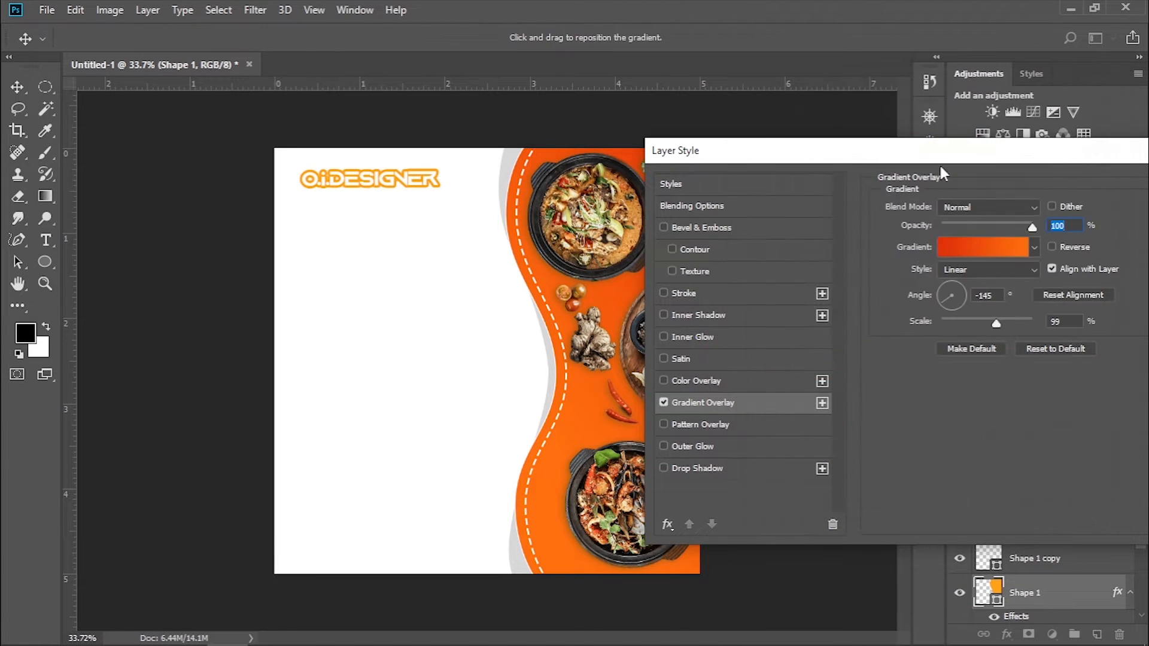
Set the panel's gradient overlay to a 167° angle and 93% scale, and apply the effect
{"action": "left_click_drag", "start_coordinate": [939, 156], "coordinate": [1011, 148]}
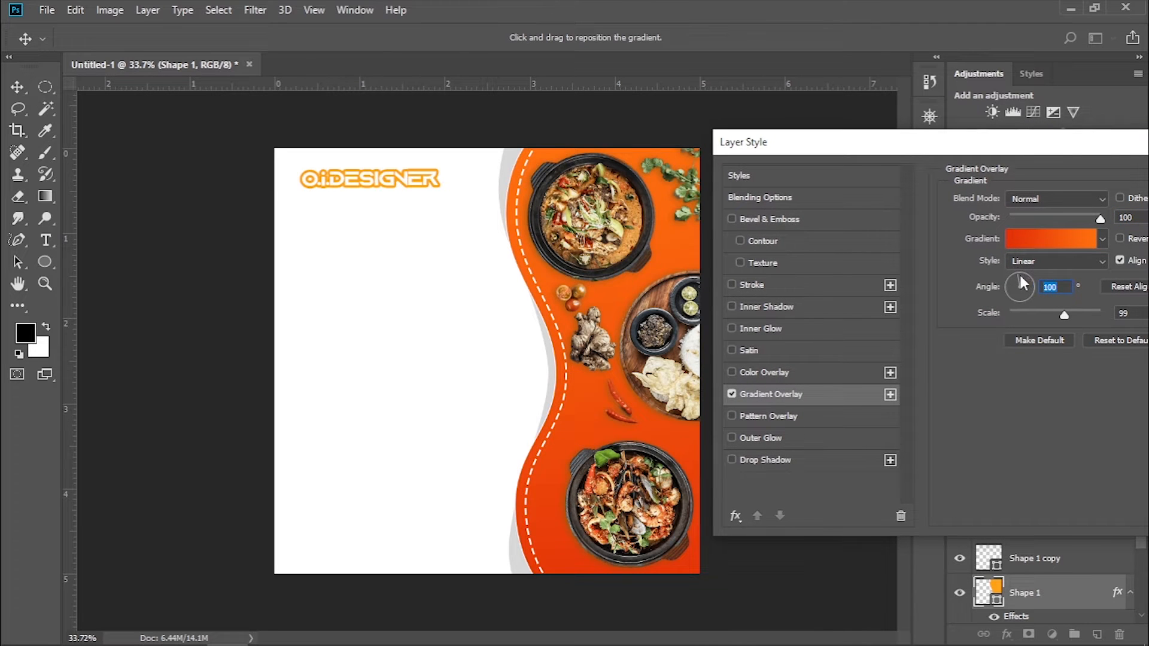
{"action": "mouse_move", "coordinate": [1021, 276]}
{"action": "left_mouse_down"}
{"action": "mouse_move", "coordinate": [1035, 289]}
{"action": "mouse_move", "coordinate": [1004, 281]}
{"action": "left_mouse_up"}
{"action": "mouse_move", "coordinate": [1065, 316]}
{"action": "left_mouse_down"}
{"action": "mouse_move", "coordinate": [1085, 312]}
{"action": "mouse_move", "coordinate": [1060, 311]}
{"action": "left_mouse_up"}
{"action": "left_click_drag", "start_coordinate": [997, 149], "coordinate": [906, 158]}
{"action": "left_click_drag", "start_coordinate": [1082, 159], "coordinate": [928, 162]}
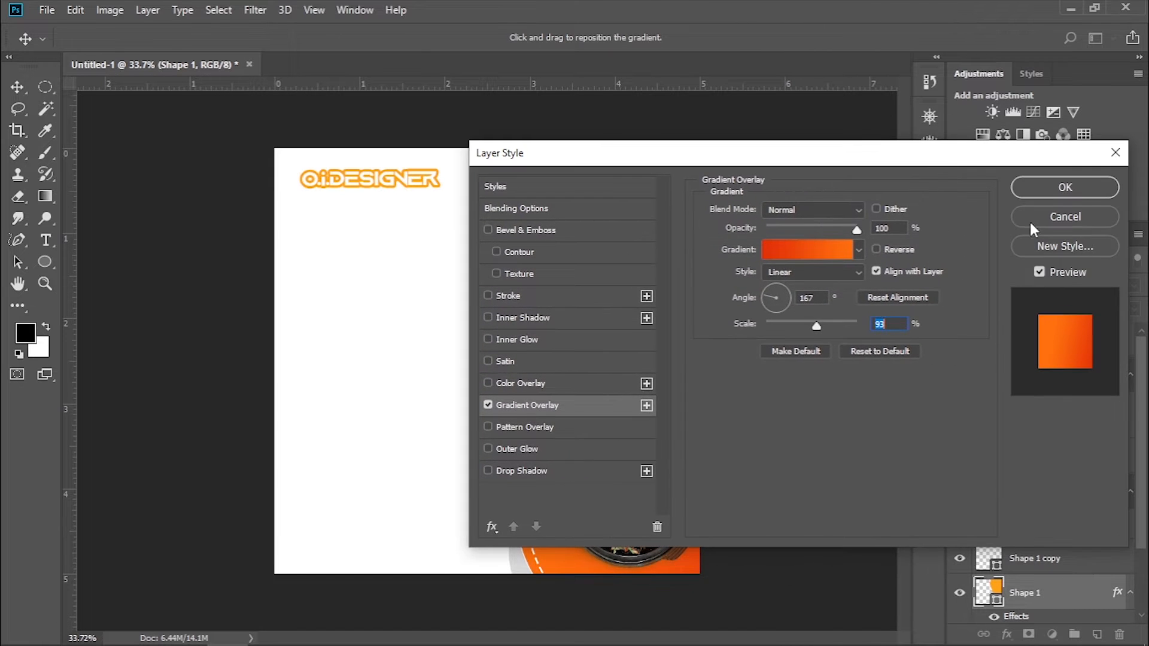
{"action": "left_click", "coordinate": [1075, 193]}
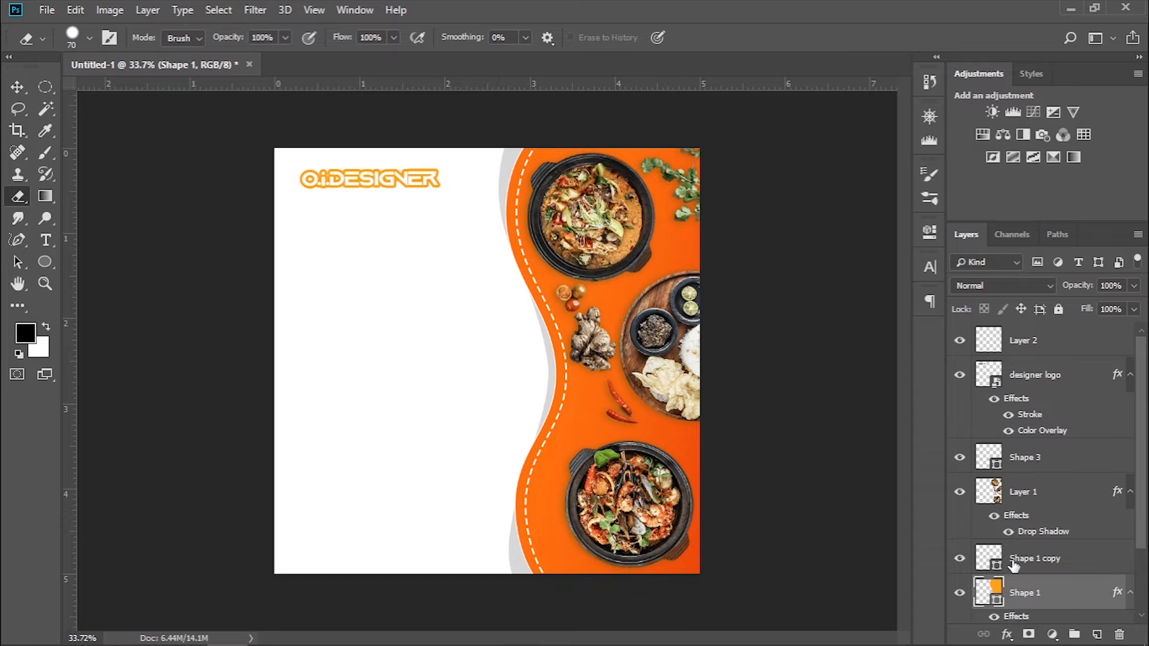
Recolor the food layer's drop shadow to reddish brown #9d410f
{"action": "scroll", "coordinate": [1017, 538], "scroll_direction": "down", "scroll_amount": 1}
{"action": "double_click", "coordinate": [1025, 497]}
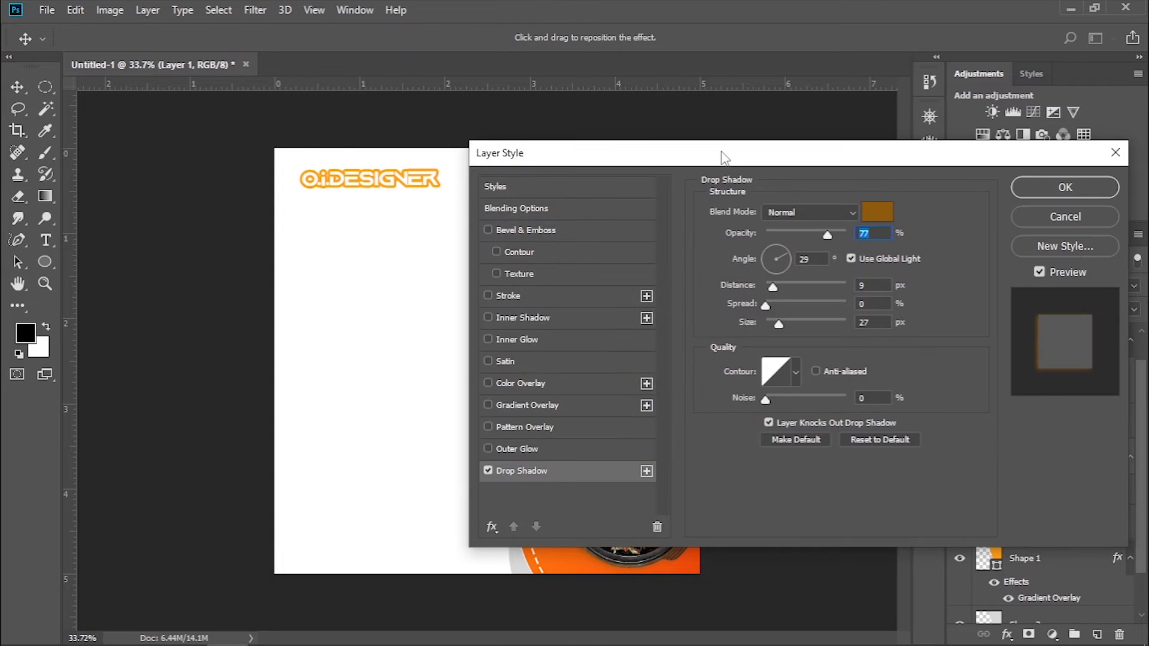
{"action": "left_click_drag", "start_coordinate": [724, 156], "coordinate": [555, 170]}
{"action": "left_click_drag", "start_coordinate": [779, 170], "coordinate": [292, 149]}
{"action": "left_click", "coordinate": [220, 206]}
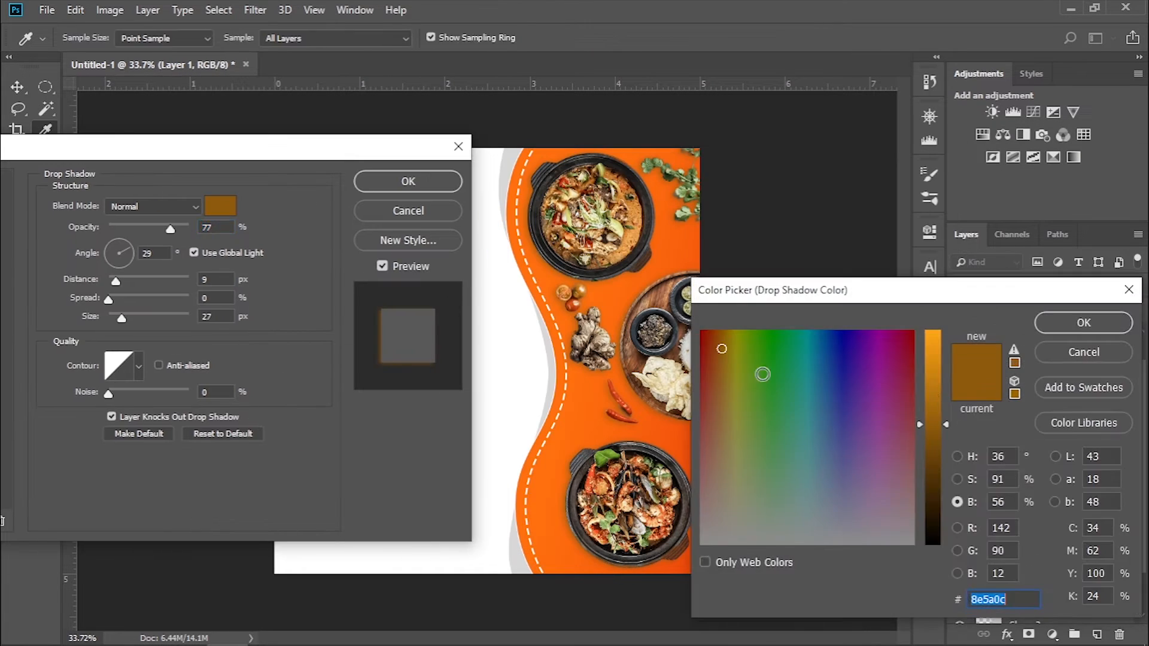
{"action": "left_click", "coordinate": [712, 351]}
{"action": "left_click_drag", "start_coordinate": [944, 422], "coordinate": [945, 411]}
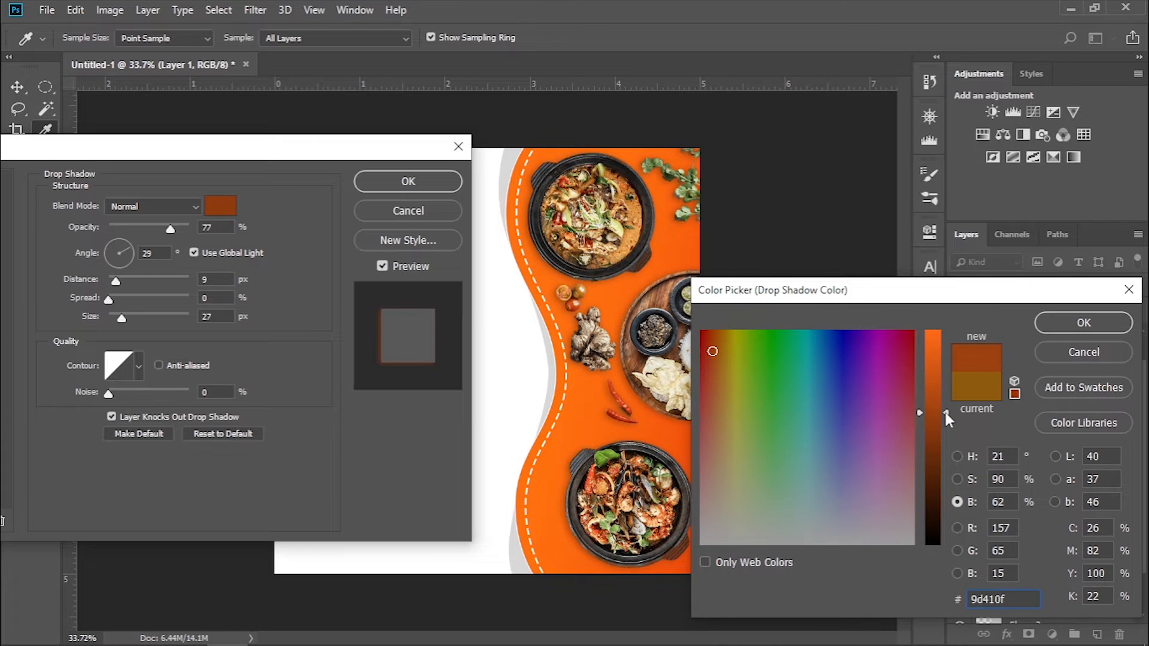
{"action": "left_click", "coordinate": [1036, 322]}
Set the food shadow's opacity to 92%, adjust its distance and size, and apply the effect
{"action": "left_click_drag", "start_coordinate": [117, 282], "coordinate": [119, 318]}
{"action": "left_click_drag", "start_coordinate": [164, 226], "coordinate": [181, 225]}
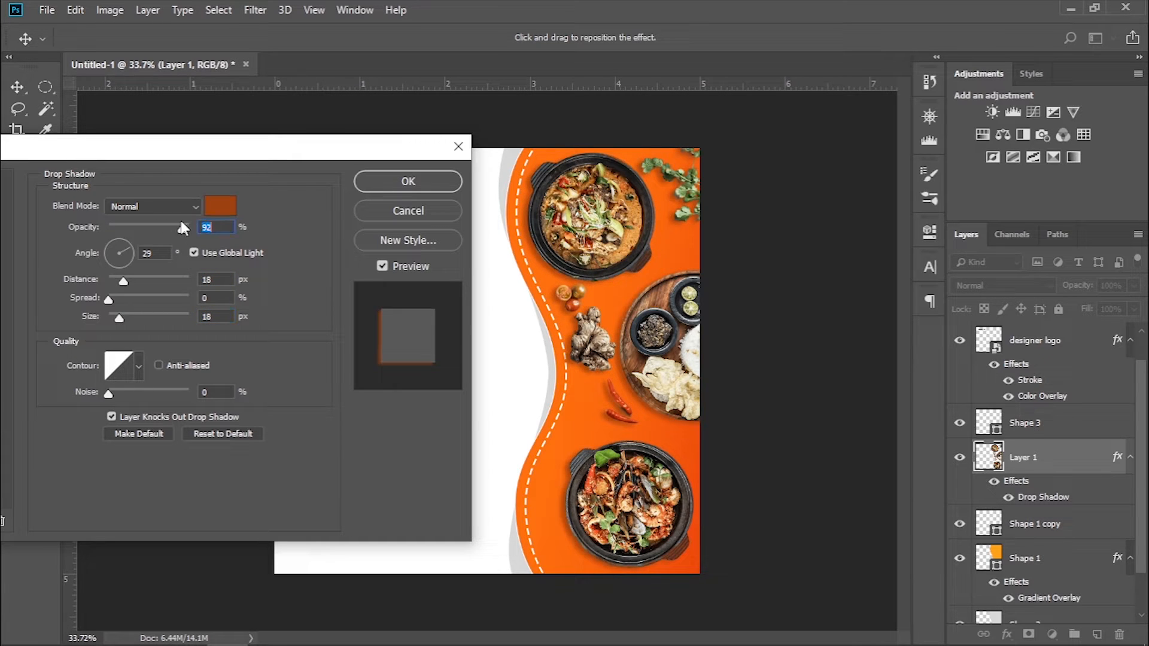
{"action": "left_click_drag", "start_coordinate": [122, 280], "coordinate": [125, 313]}
{"action": "left_click", "coordinate": [419, 180]}
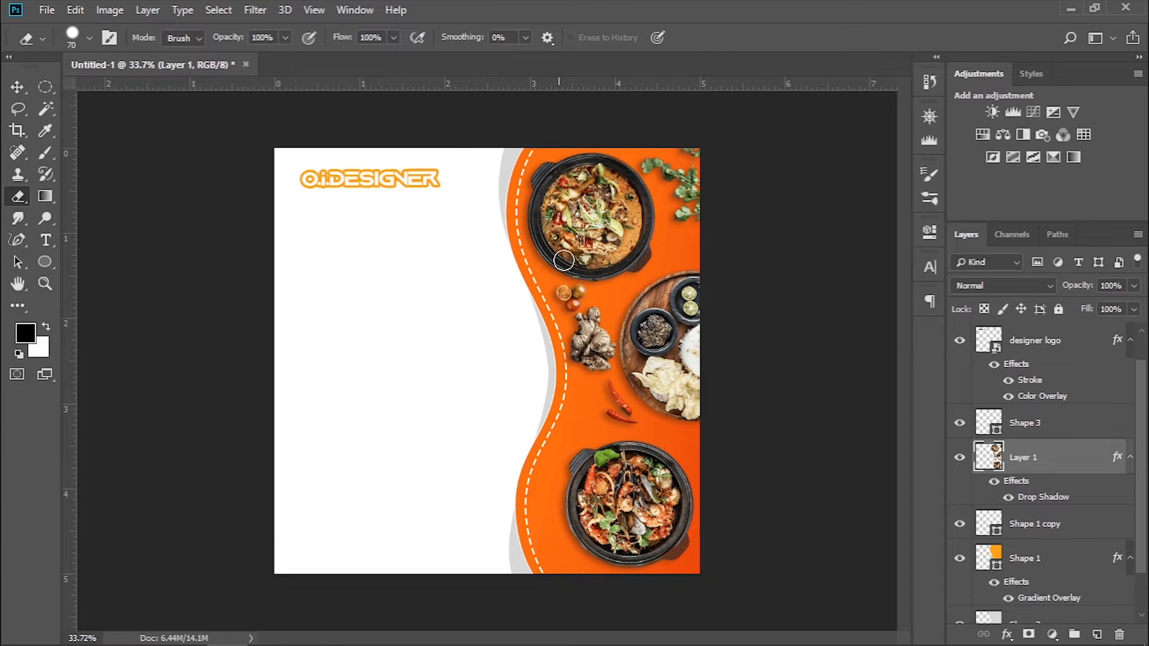
Change the designer logo's stroke fill type from solid color to gradient and open the gradient for editing
{"action": "scroll", "coordinate": [1051, 477], "scroll_direction": "up", "scroll_amount": 1}
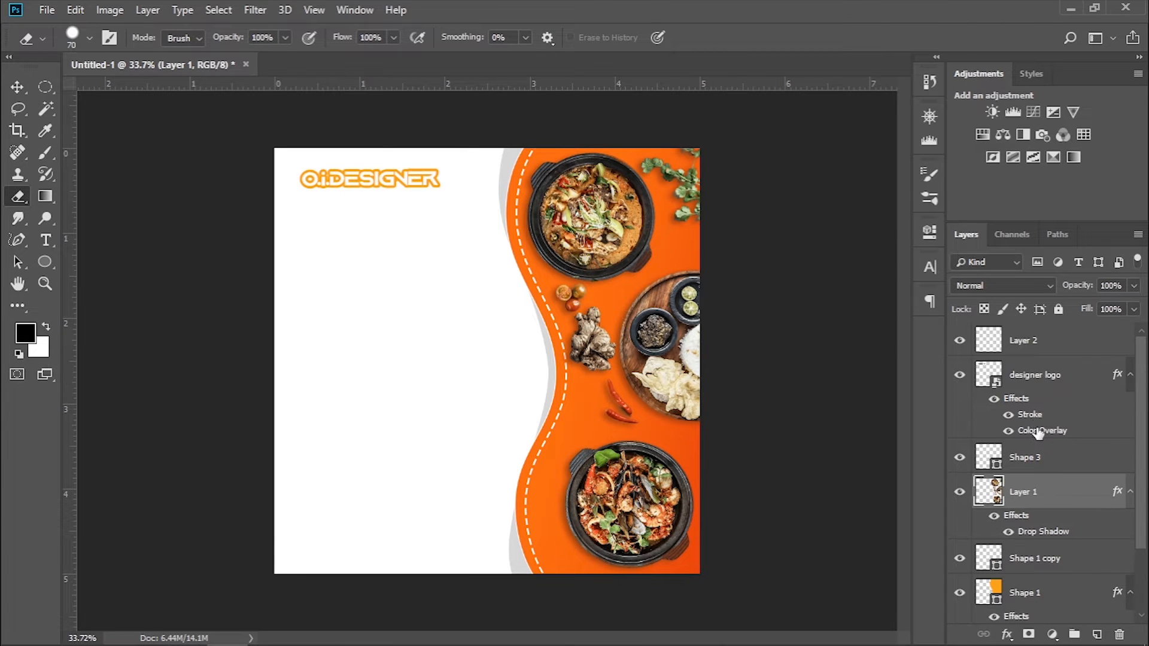
{"action": "left_click", "coordinate": [1038, 376]}
{"action": "left_click", "coordinate": [1007, 635]}
{"action": "left_click", "coordinate": [1021, 507]}
{"action": "left_click_drag", "start_coordinate": [428, 153], "coordinate": [921, 222]}
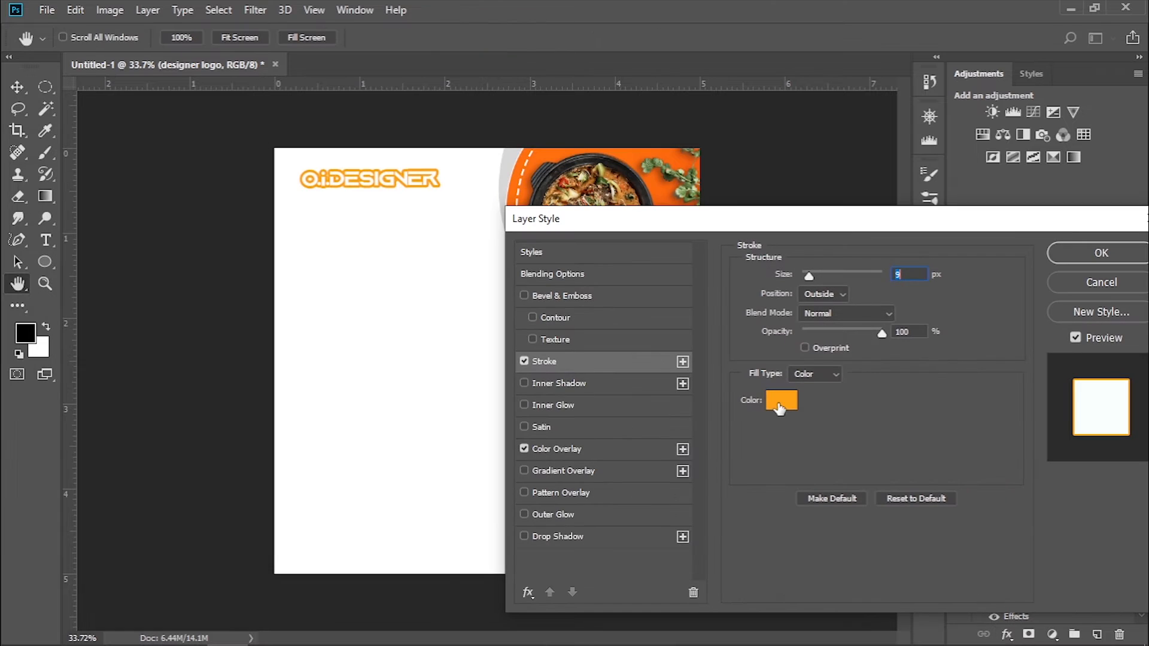
{"action": "left_click", "coordinate": [806, 373]}
{"action": "left_click", "coordinate": [813, 405]}
{"action": "left_click", "coordinate": [818, 398]}
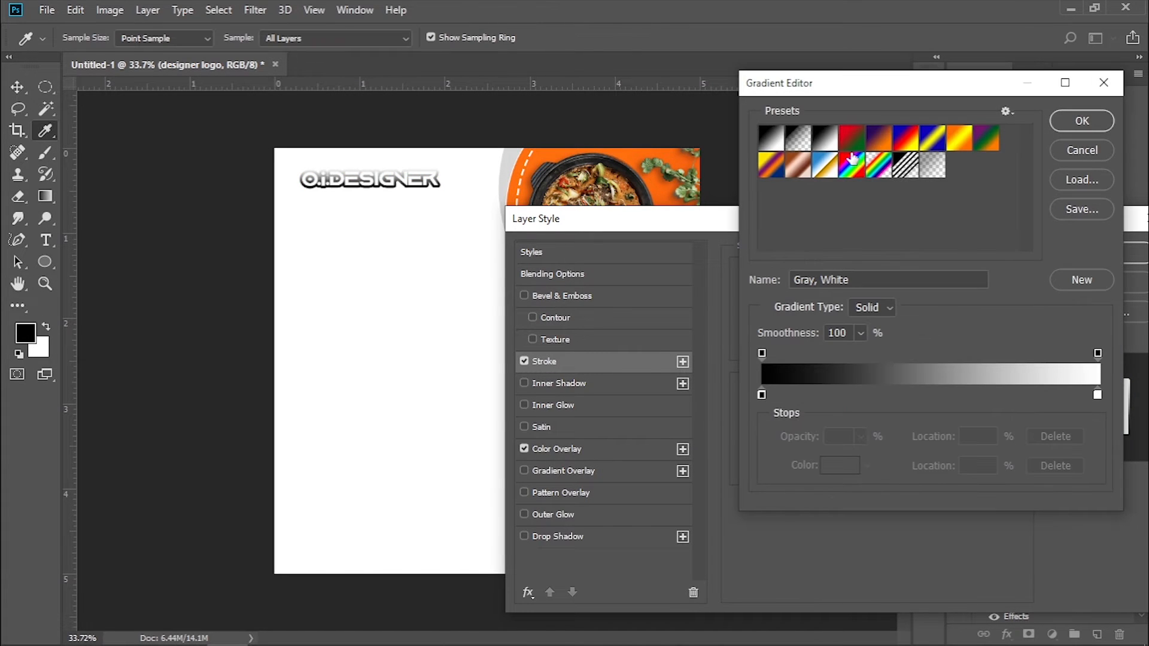
Set the stroke gradient's starting color stop to orange #f7640e, sampled from the wavy panel
{"action": "left_click", "coordinate": [762, 394]}
{"action": "left_click", "coordinate": [840, 465]}
{"action": "left_click", "coordinate": [688, 153]}
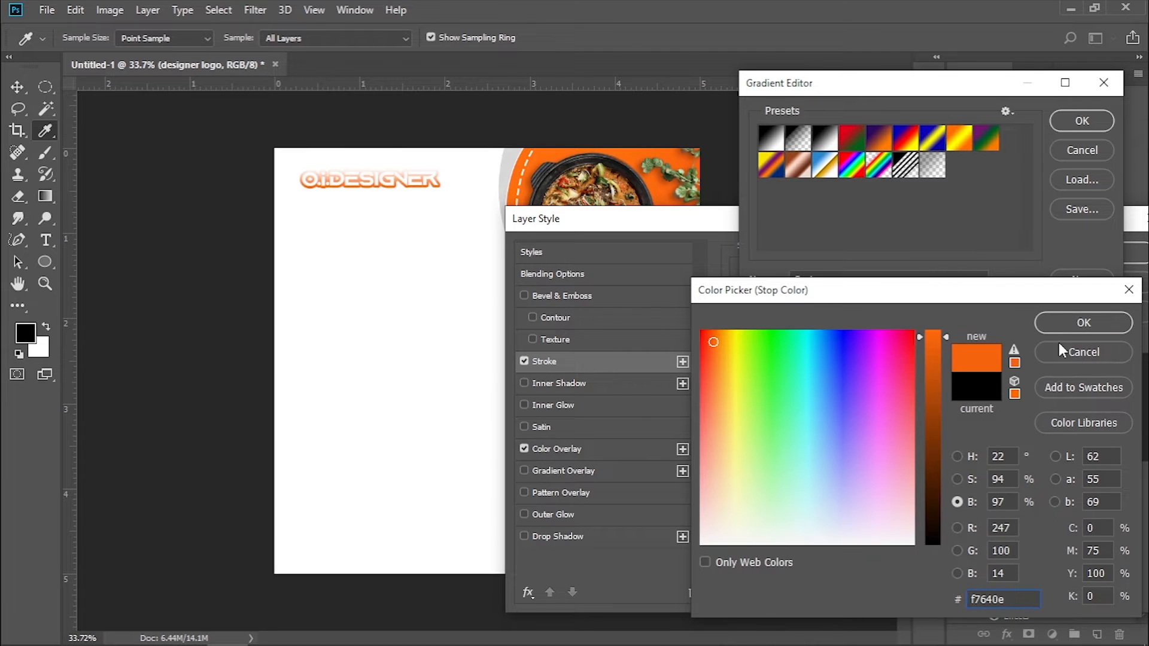
{"action": "key", "text": "Return"}
Set the logo stroke gradient's ending color stop to red #ff4633 and accept the gradient
{"action": "left_click", "coordinate": [1097, 395]}
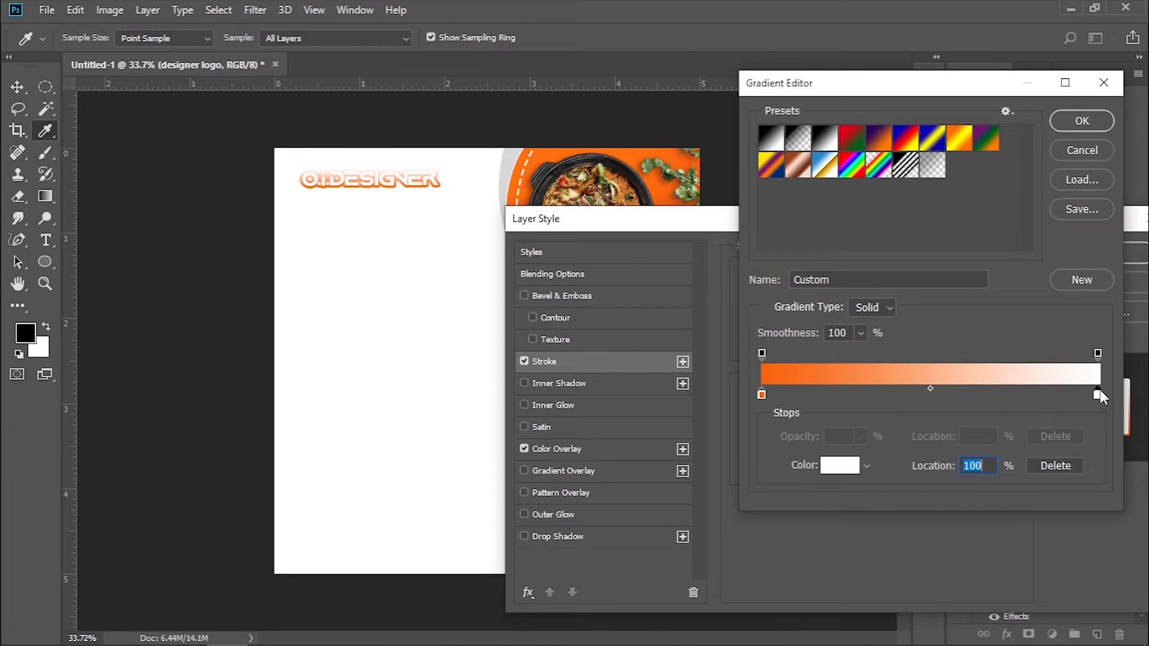
{"action": "left_click", "coordinate": [840, 465]}
{"action": "left_click", "coordinate": [540, 161]}
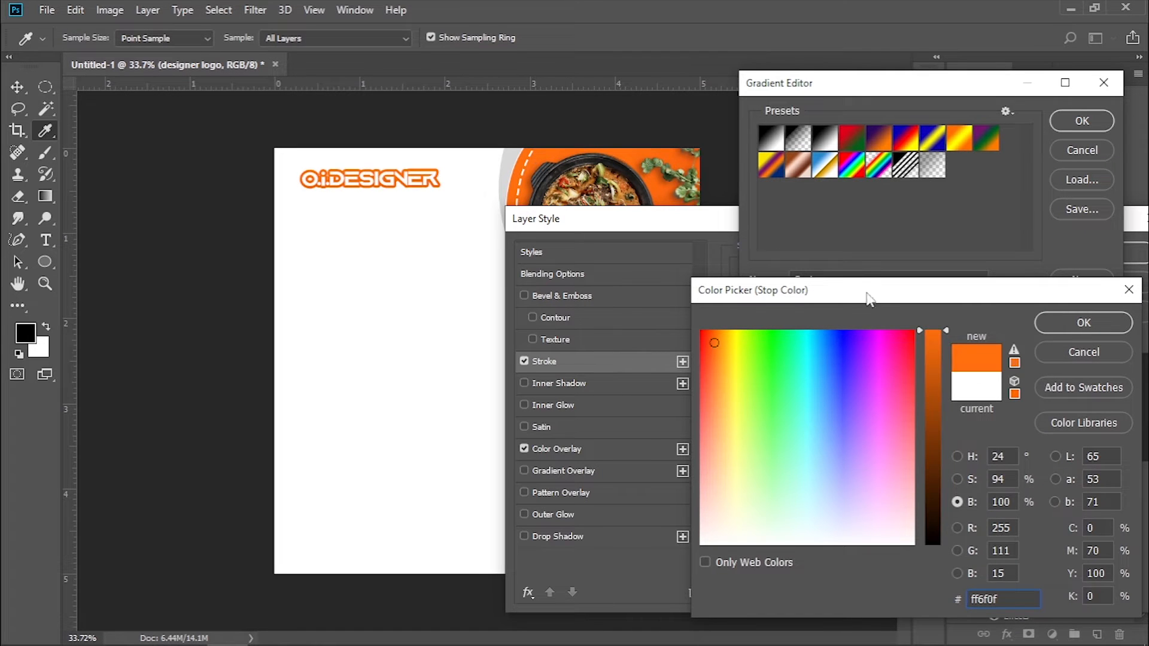
{"action": "left_click", "coordinate": [1082, 320]}
{"action": "left_click", "coordinate": [830, 395]}
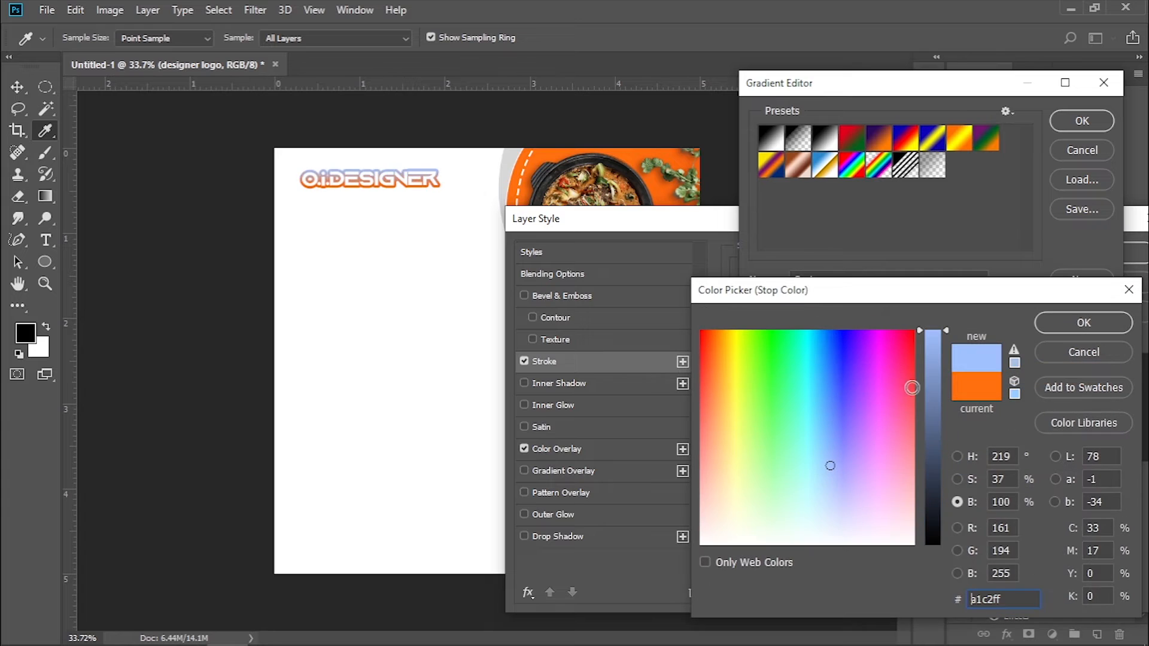
{"action": "left_click", "coordinate": [707, 375]}
{"action": "left_click", "coordinate": [704, 374]}
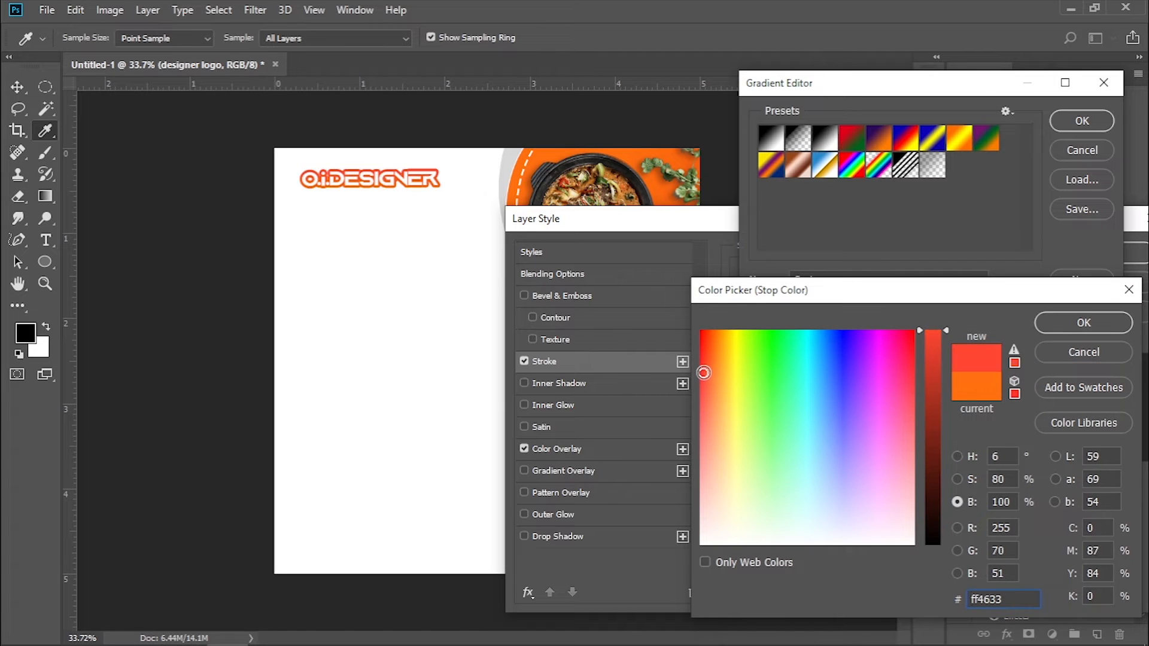
{"action": "left_click", "coordinate": [1084, 322]}
{"action": "left_click", "coordinate": [1082, 122]}
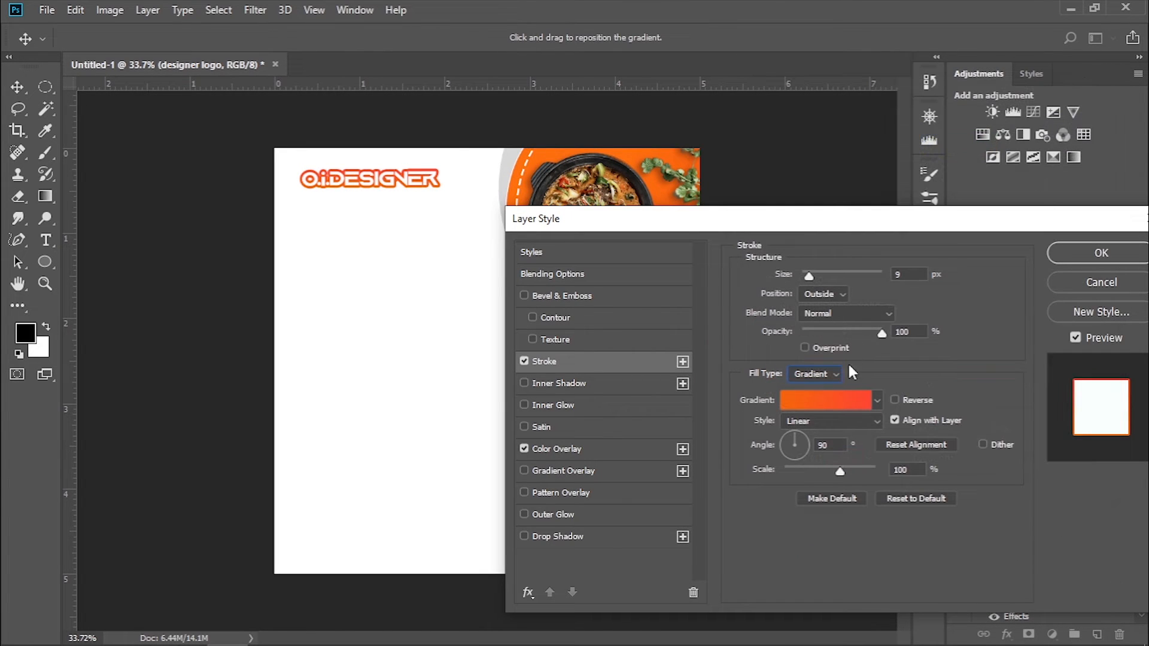
Set the logo stroke's gradient angle to -16°, its scale to 78% and its opacity to 74%, and apply the style
{"action": "left_click", "coordinate": [806, 447]}
{"action": "left_click_drag", "start_coordinate": [840, 471], "coordinate": [826, 474]}
{"action": "left_click_drag", "start_coordinate": [882, 335], "coordinate": [863, 339]}
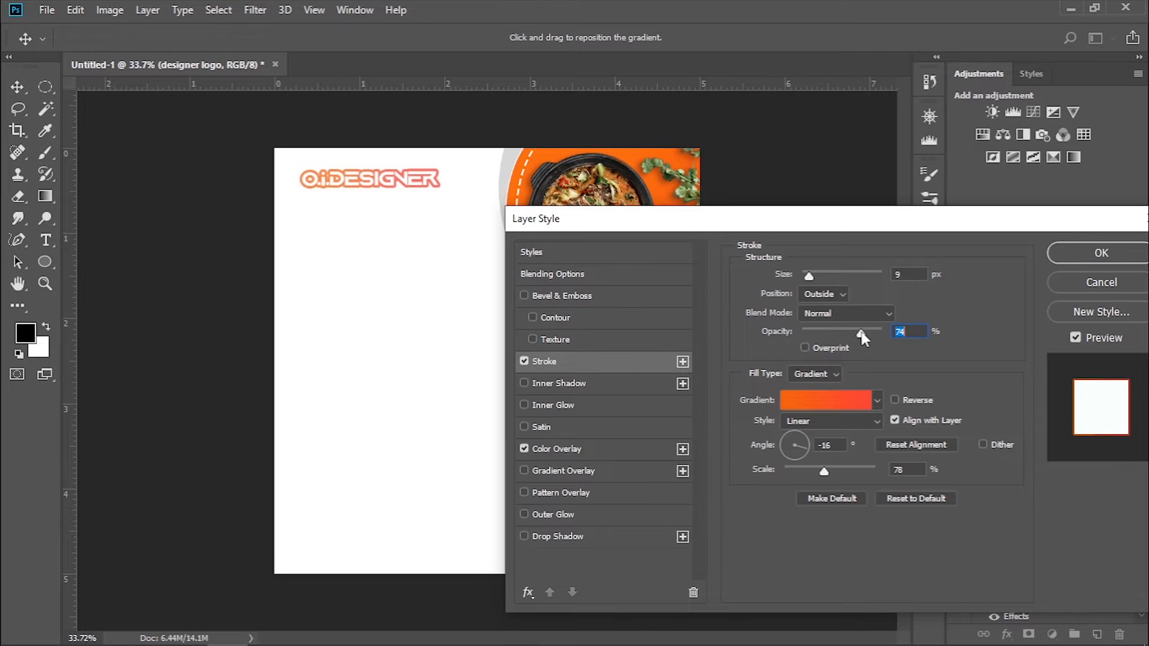
{"action": "left_click", "coordinate": [808, 274]}
{"action": "left_click", "coordinate": [1125, 258]}
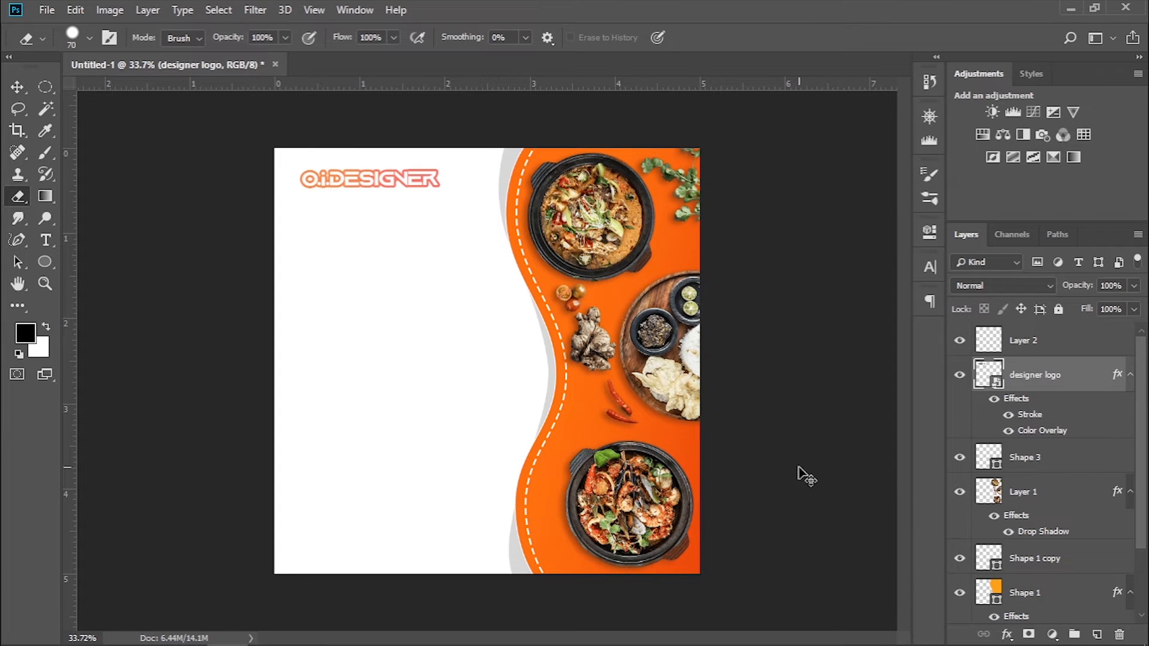
Draw a circle about 114 px wide in the white area below the logo and fill it with yellow-orange
{"action": "left_click", "coordinate": [986, 332]}
{"action": "left_click", "coordinate": [46, 262]}
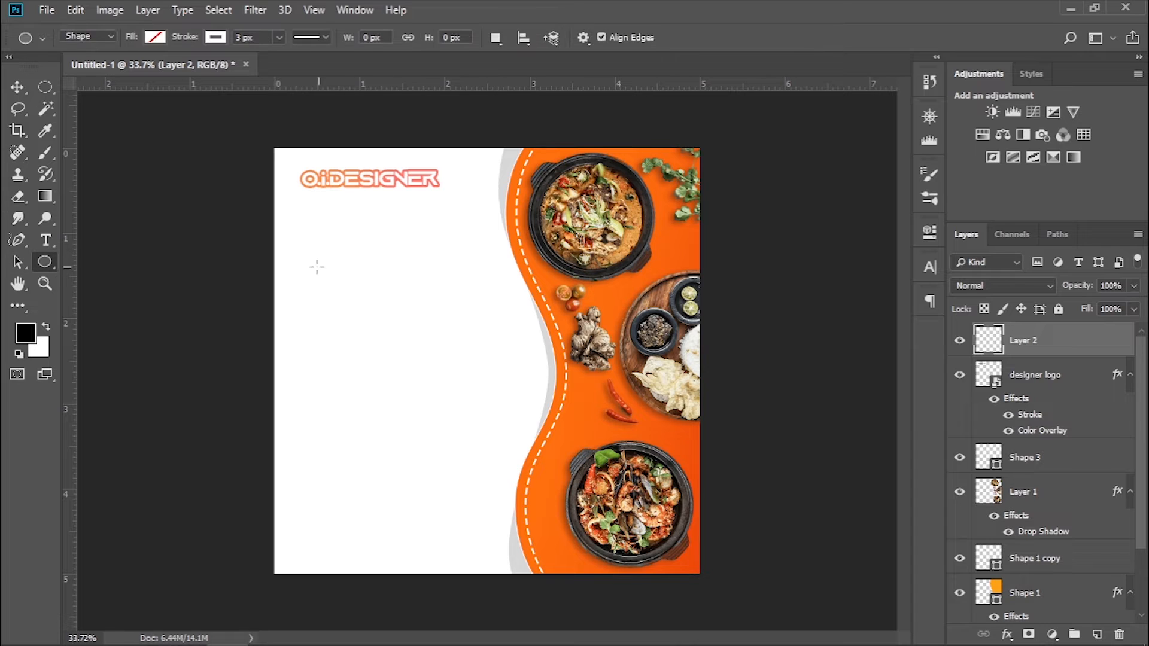
{"action": "left_click_drag", "start_coordinate": [289, 270], "coordinate": [322, 303]}
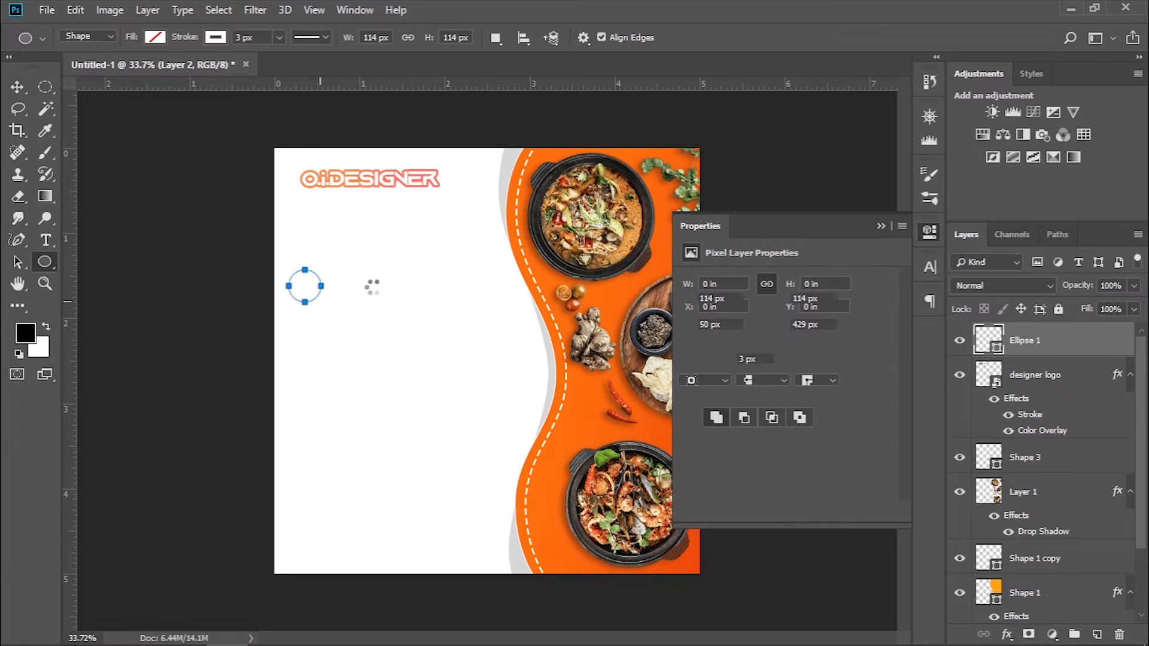
{"action": "left_click", "coordinate": [690, 359]}
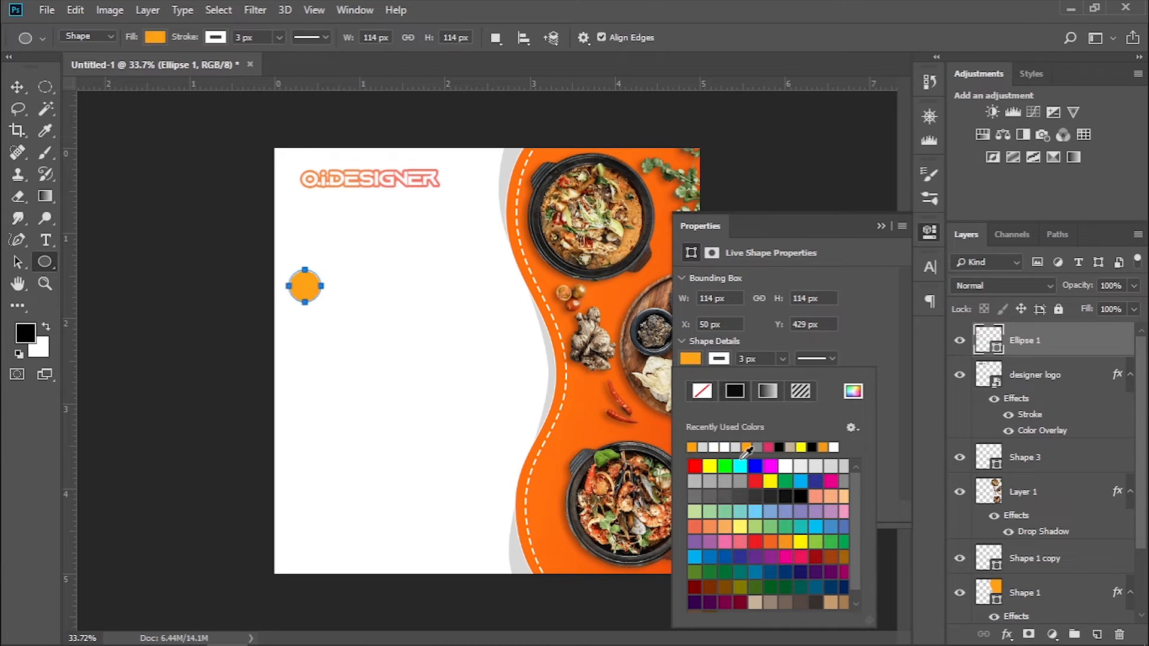
{"action": "left_click", "coordinate": [694, 358]}
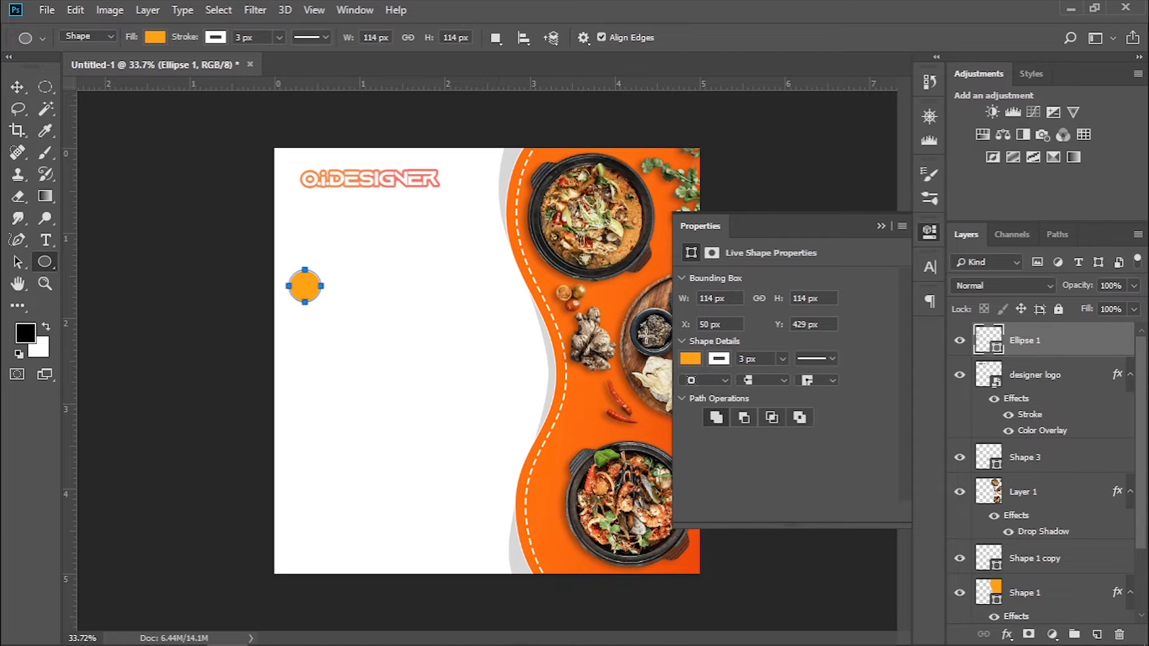
{"action": "left_click", "coordinate": [154, 38]}
{"action": "left_click", "coordinate": [809, 451]}
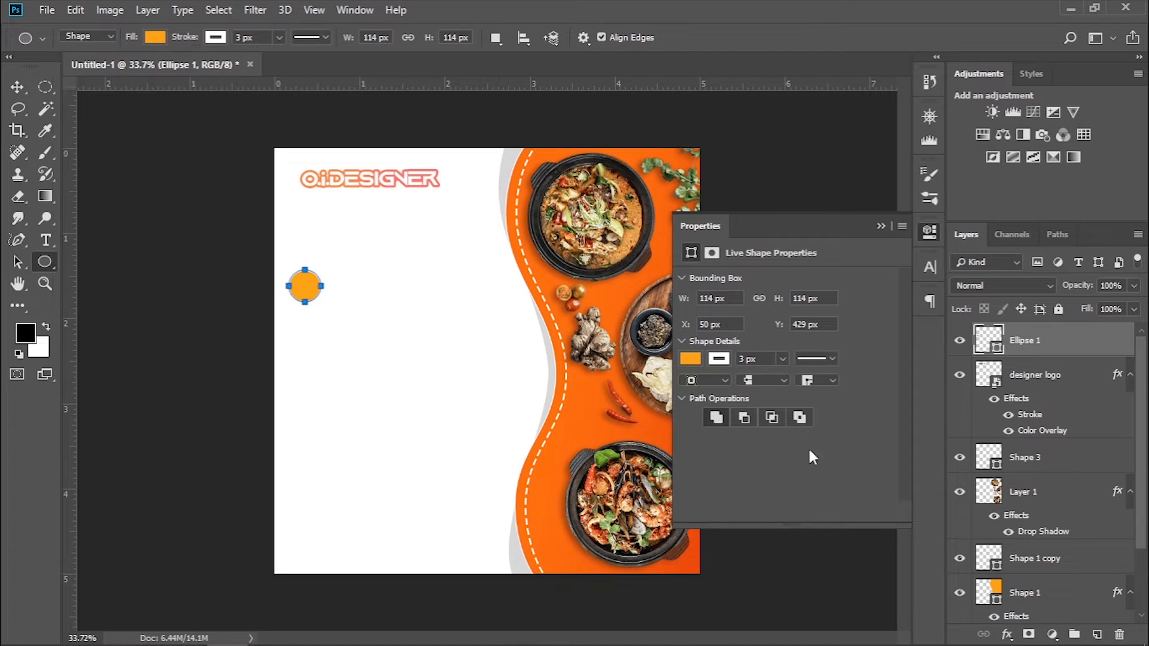
Add a gradient overlay to the small circle and set its starting color stop to dark orange #e44600
{"action": "left_click", "coordinate": [1049, 350]}
{"action": "left_click", "coordinate": [1006, 634]}
{"action": "left_click", "coordinate": [1018, 584]}
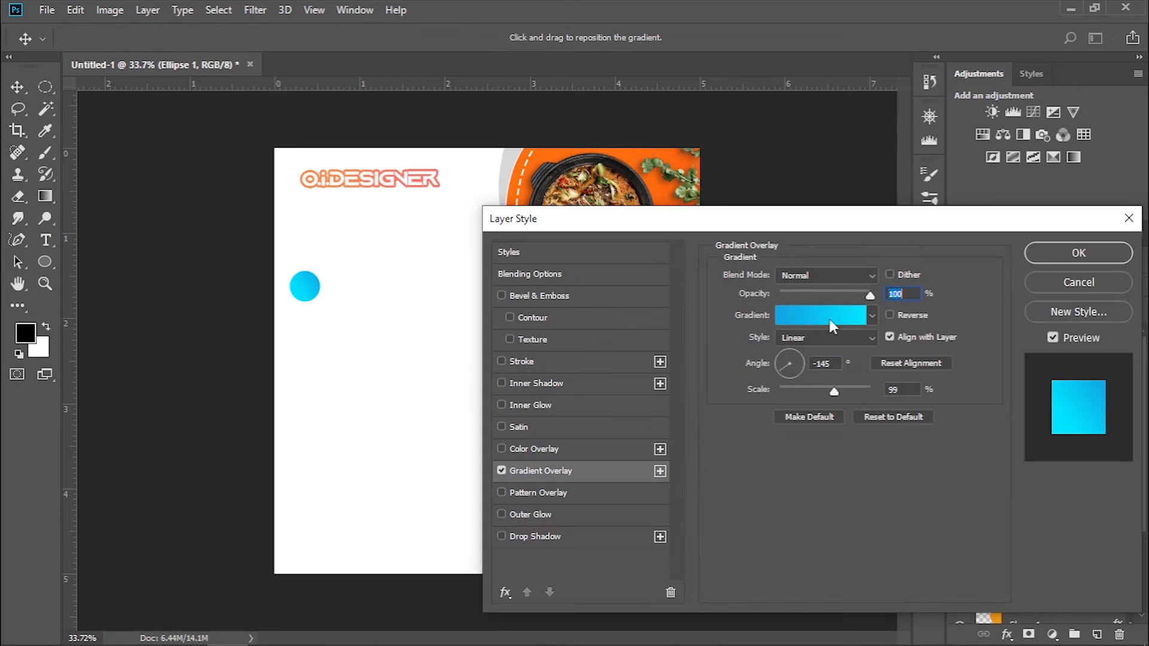
{"action": "left_click", "coordinate": [828, 322]}
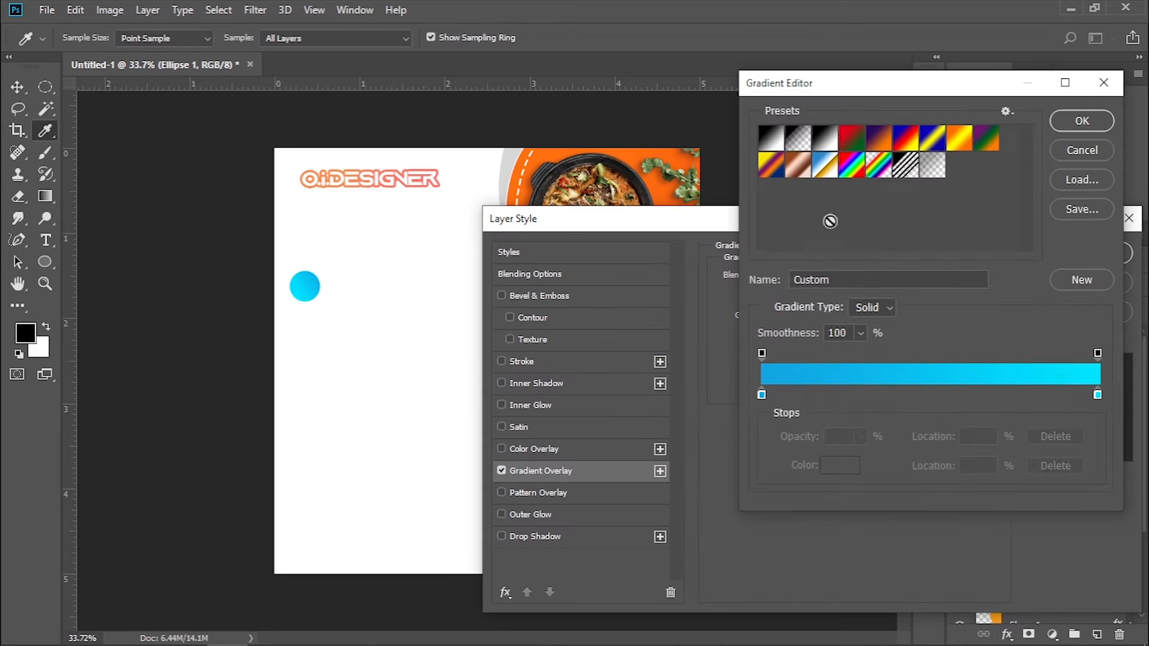
{"action": "left_click", "coordinate": [762, 394]}
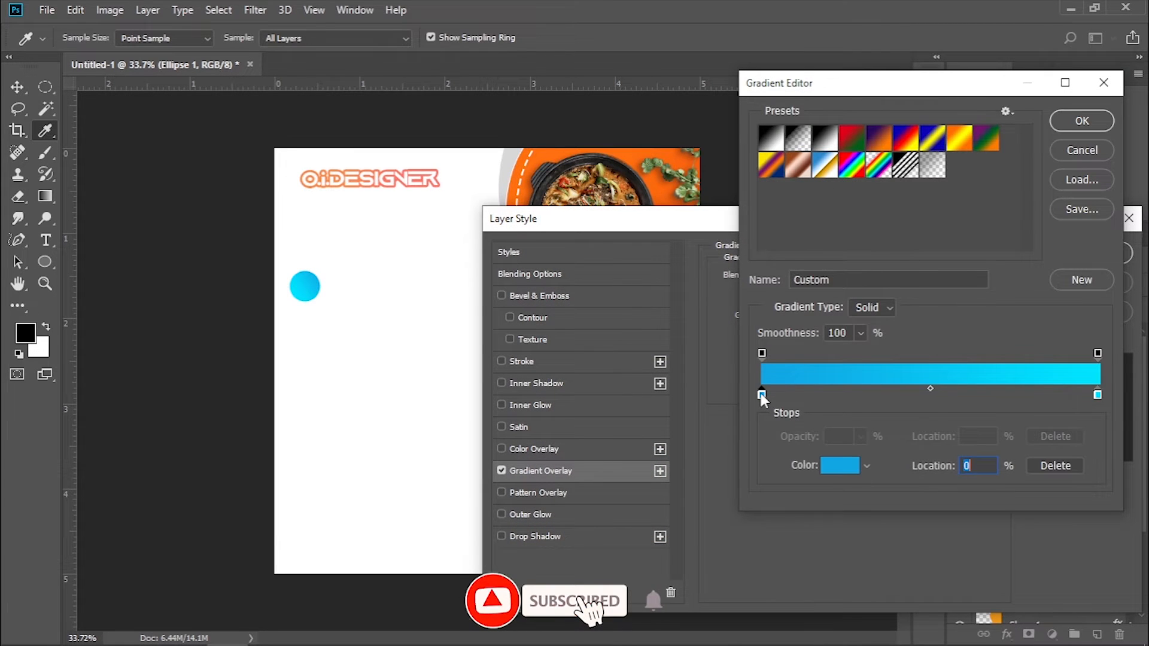
{"action": "left_click", "coordinate": [838, 466]}
{"action": "type", "text": "e44600"}
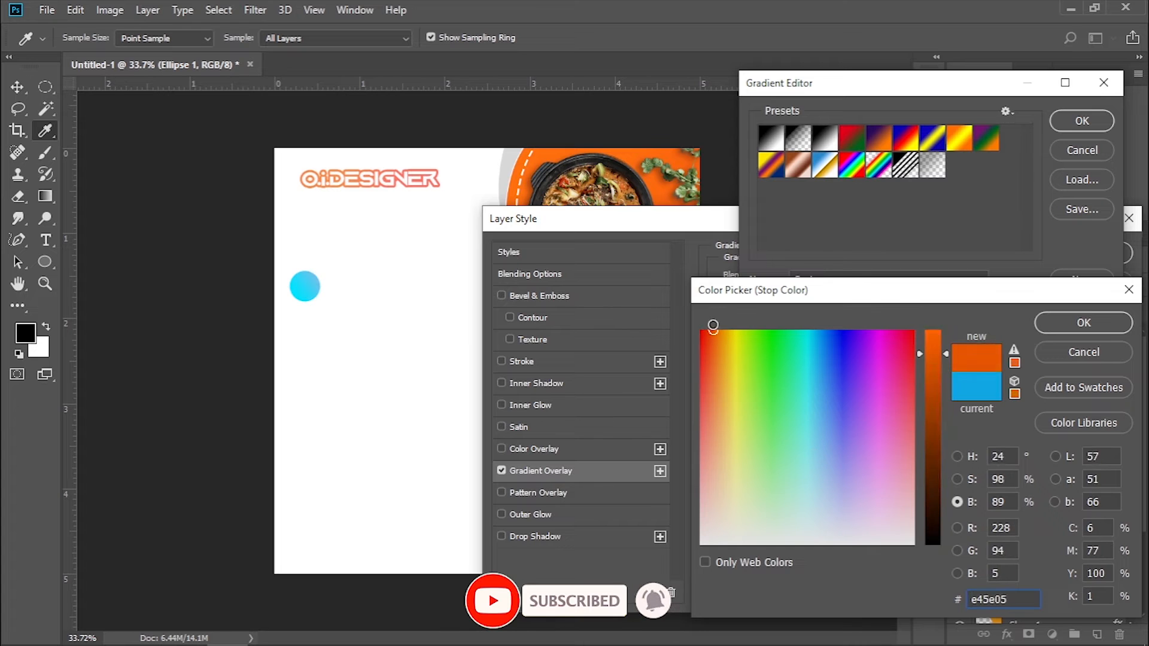
{"action": "left_click", "coordinate": [1105, 326]}
Set the overlay gradient's ending stop to orange #ff7123 and its scale to 112%, and apply the style
{"action": "left_click", "coordinate": [1094, 397]}
{"action": "left_click", "coordinate": [838, 392]}
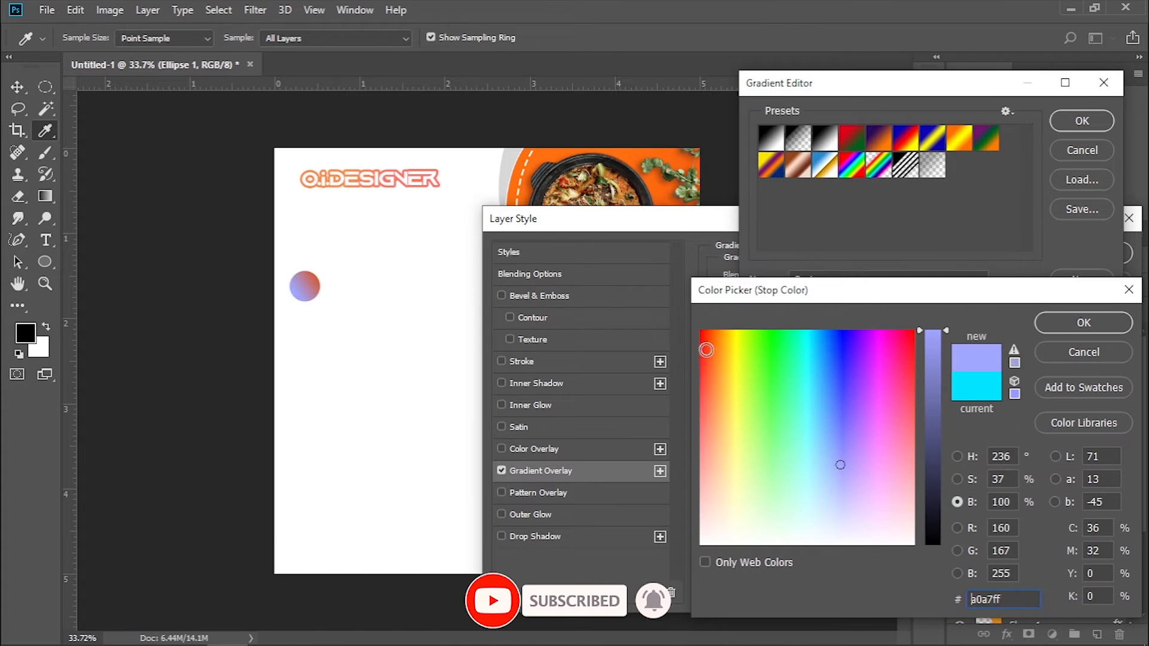
{"action": "type", "text": "ffb129"}
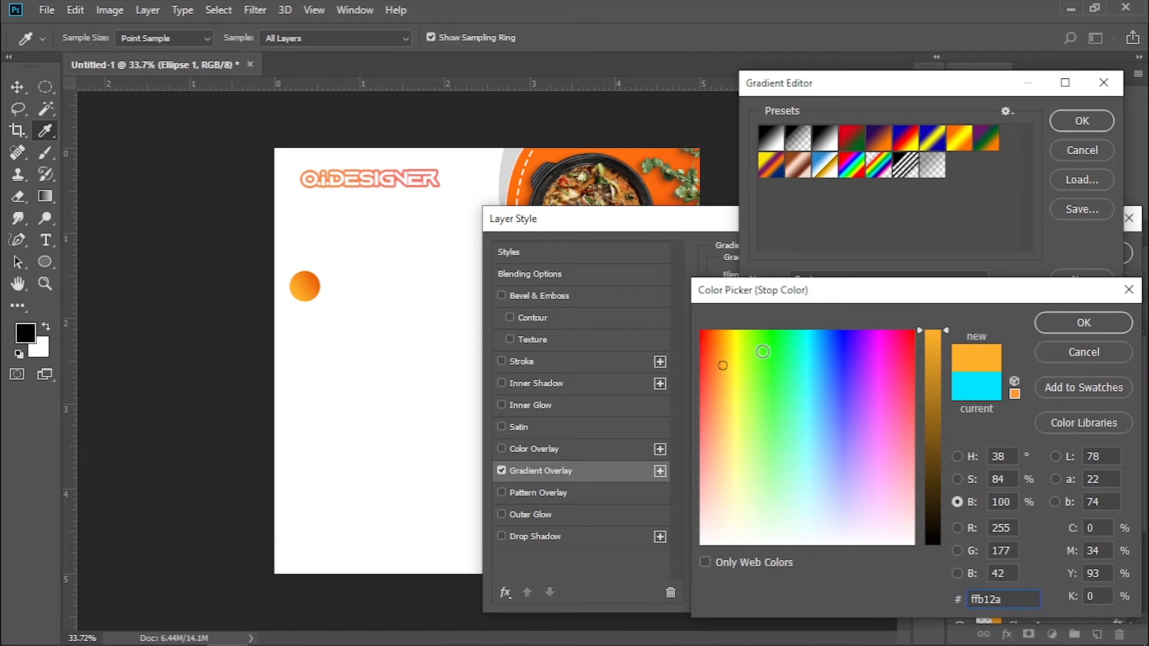
{"action": "left_click_drag", "start_coordinate": [721, 364], "coordinate": [716, 358]}
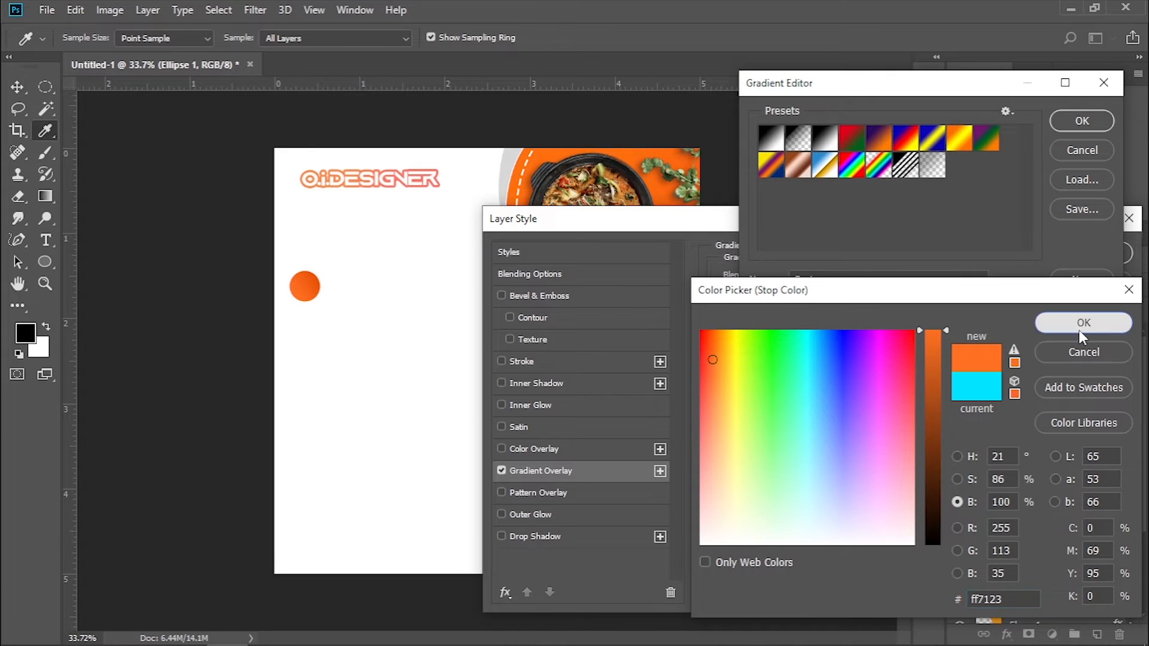
{"action": "left_click", "coordinate": [1081, 326]}
{"action": "left_click", "coordinate": [1082, 122]}
{"action": "mouse_move", "coordinate": [839, 394]}
{"action": "left_mouse_down"}
{"action": "mouse_move", "coordinate": [850, 391]}
{"action": "mouse_move", "coordinate": [837, 396]}
{"action": "left_mouse_up"}
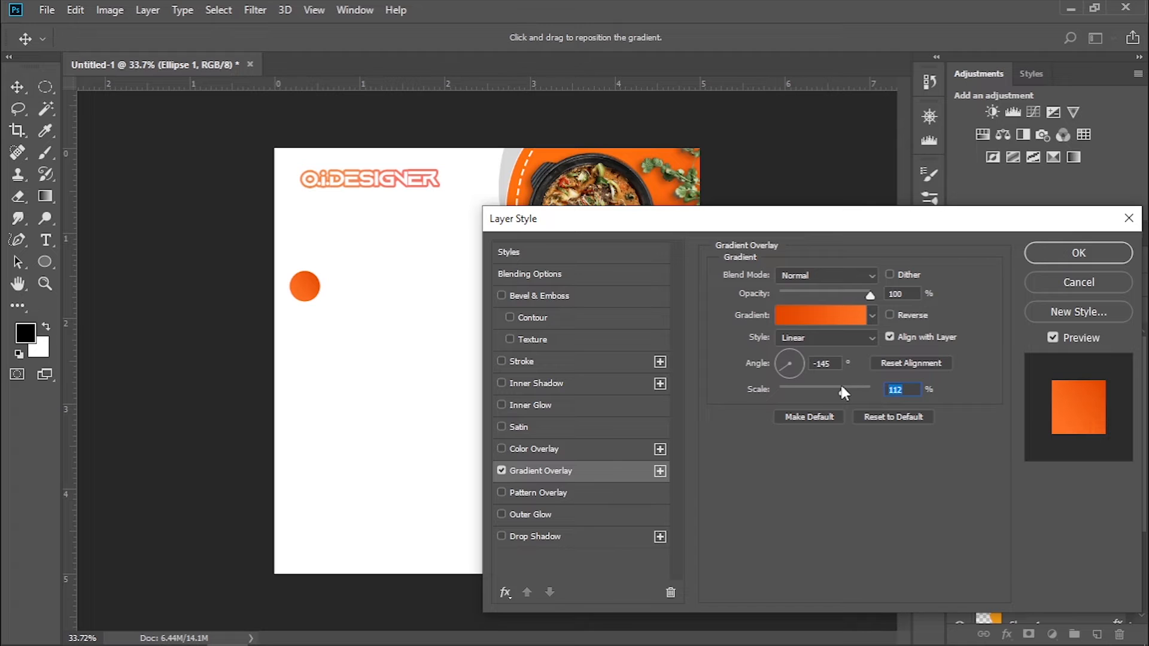
{"action": "left_click", "coordinate": [1079, 253]}
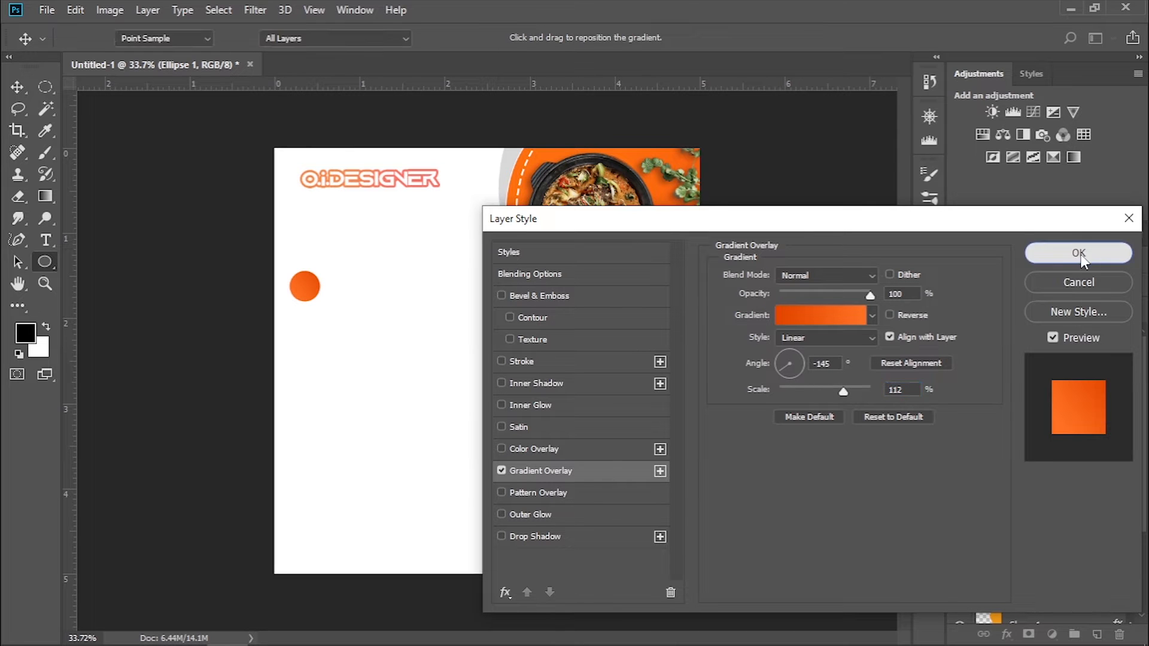
Duplicate the small orange circle, place one copy near the wavy panel's middle, and shift the other slightly upward
{"action": "left_click_drag", "start_coordinate": [1030, 341], "coordinate": [1099, 635]}
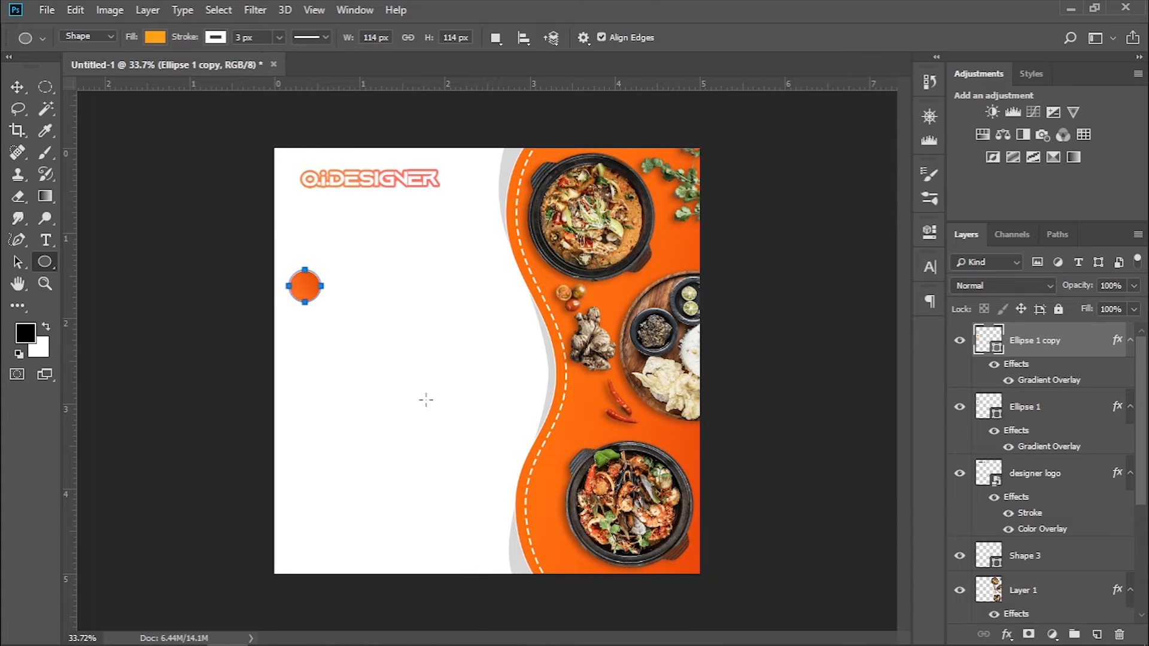
{"action": "key", "text": "v"}
{"action": "left_click_drag", "start_coordinate": [305, 294], "coordinate": [453, 367]}
{"action": "left_click_drag", "start_coordinate": [304, 286], "coordinate": [304, 270]}
{"action": "left_click_drag", "start_coordinate": [464, 367], "coordinate": [458, 367]}
On a new layer, draw a larger circle about 289 by 283 px between the orange circles and fill it near-black
{"action": "left_click", "coordinate": [1095, 634]}
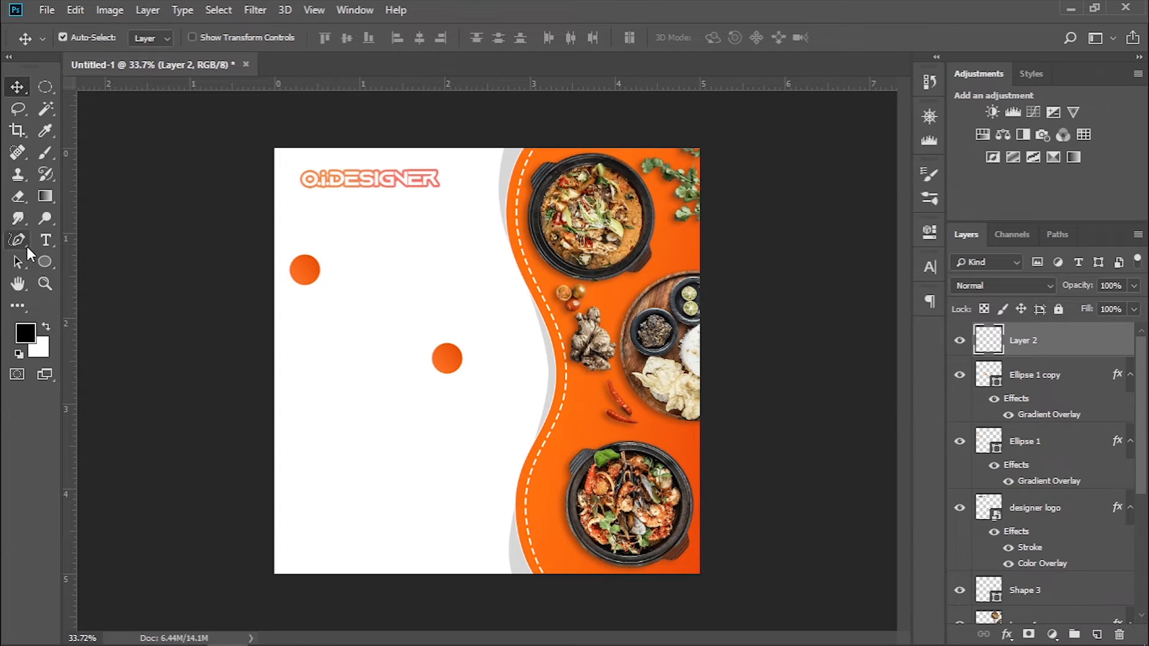
{"action": "left_click", "coordinate": [45, 262]}
{"action": "left_click_drag", "start_coordinate": [306, 318], "coordinate": [385, 380]}
{"action": "left_click", "coordinate": [771, 496]}
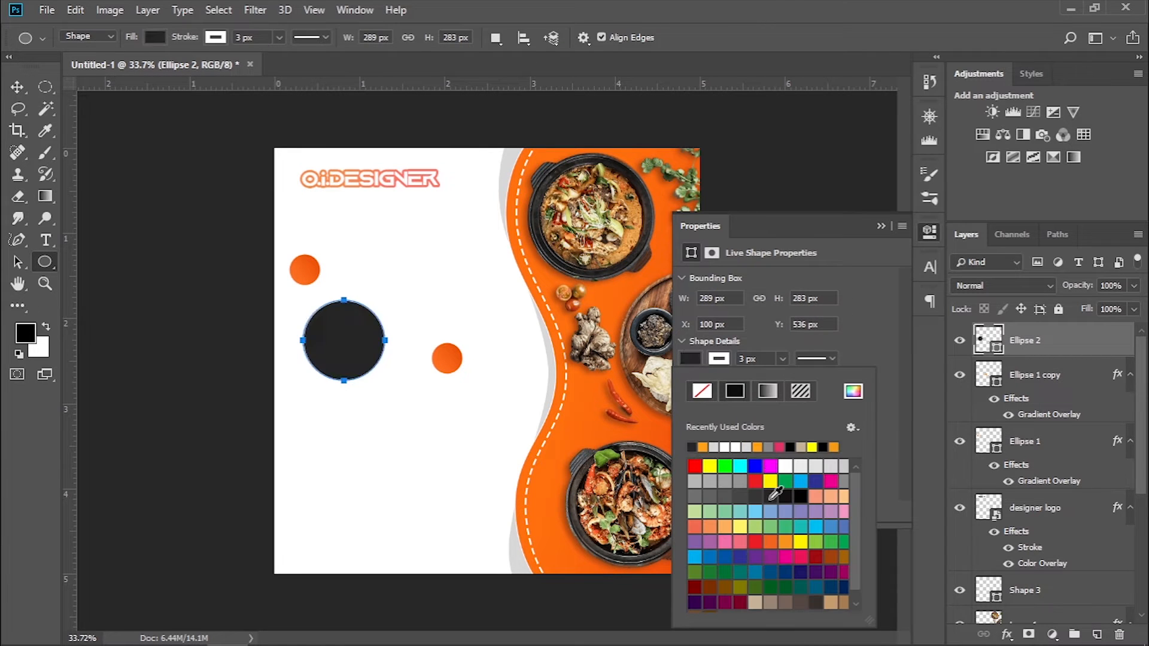
{"action": "left_click", "coordinate": [879, 226]}
Duplicate the dark circle and scale the copy to about 85% by 83%, centered inside the original
{"action": "left_click_drag", "start_coordinate": [1008, 348], "coordinate": [1097, 633]}
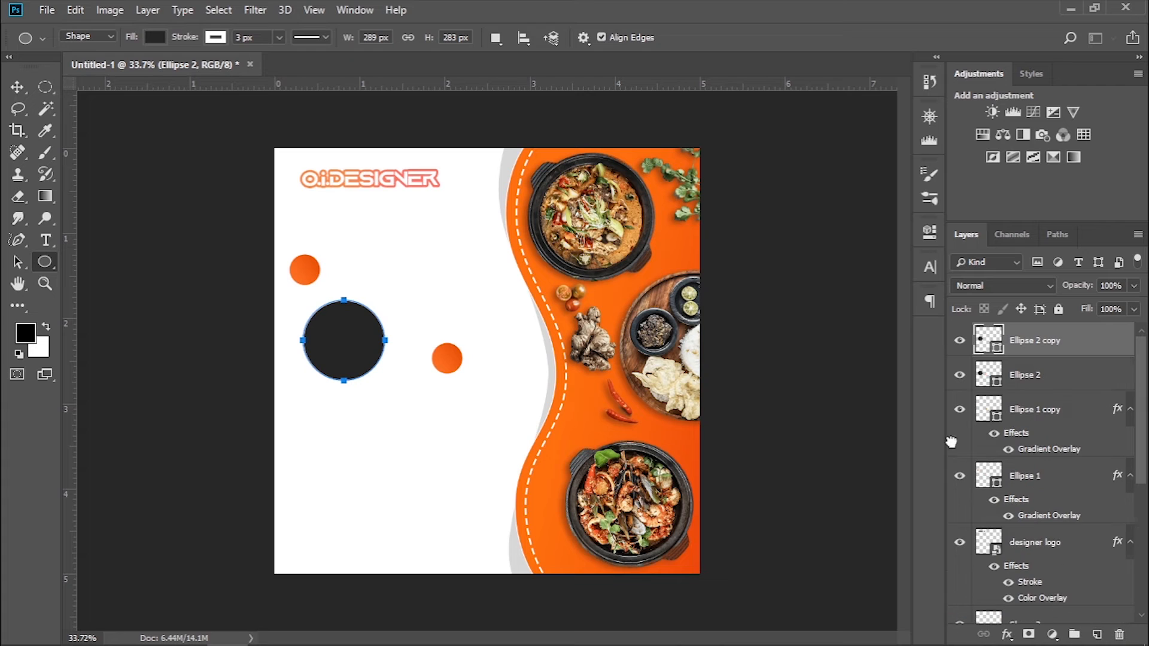
{"action": "key", "text": "ctrl+t"}
{"action": "left_click_drag", "start_coordinate": [389, 341], "coordinate": [321, 344]}
{"action": "left_click_drag", "start_coordinate": [344, 300], "coordinate": [344, 311]}
{"action": "left_click_drag", "start_coordinate": [355, 380], "coordinate": [293, 340]}
{"action": "key", "text": "ctrl+plus"}
{"action": "left_click_drag", "start_coordinate": [329, 305], "coordinate": [325, 297]}
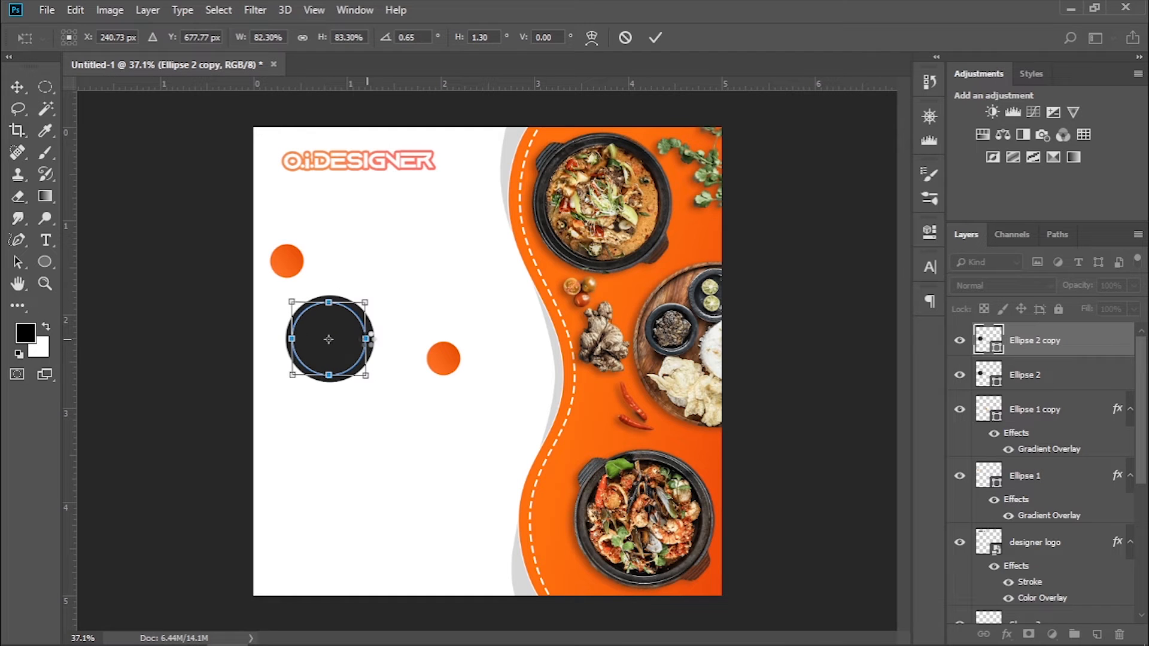
{"action": "left_click_drag", "start_coordinate": [369, 338], "coordinate": [371, 340]}
{"action": "left_click_drag", "start_coordinate": [292, 340], "coordinate": [292, 341]}
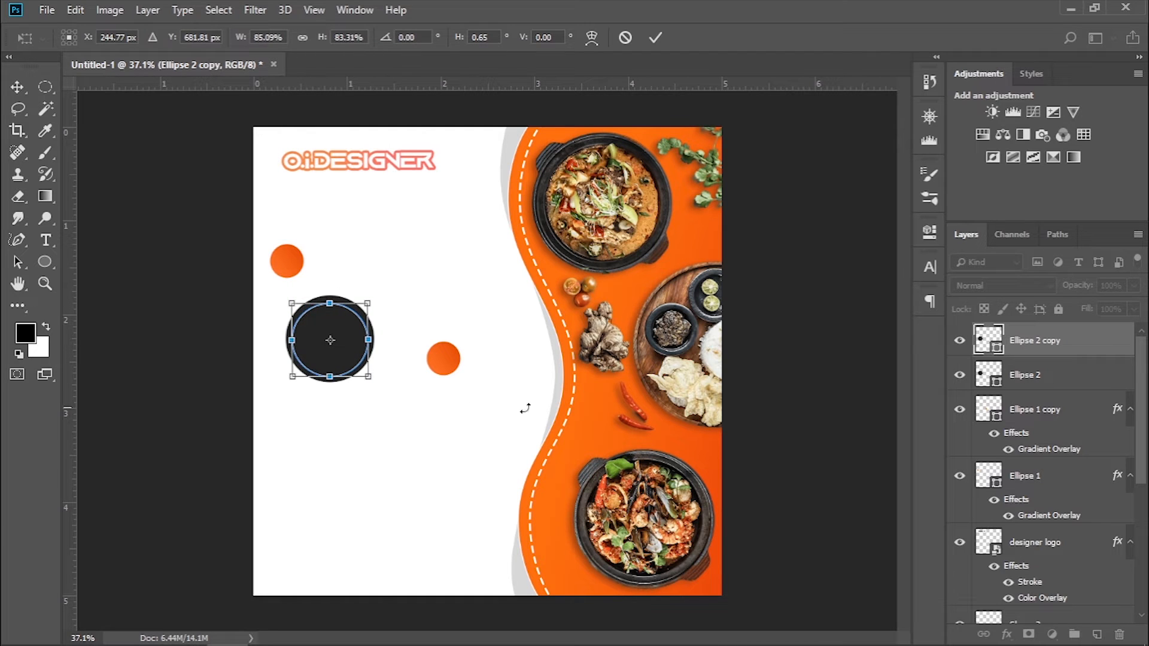
{"action": "key", "text": "p"}
{"action": "key", "text": "Return"}
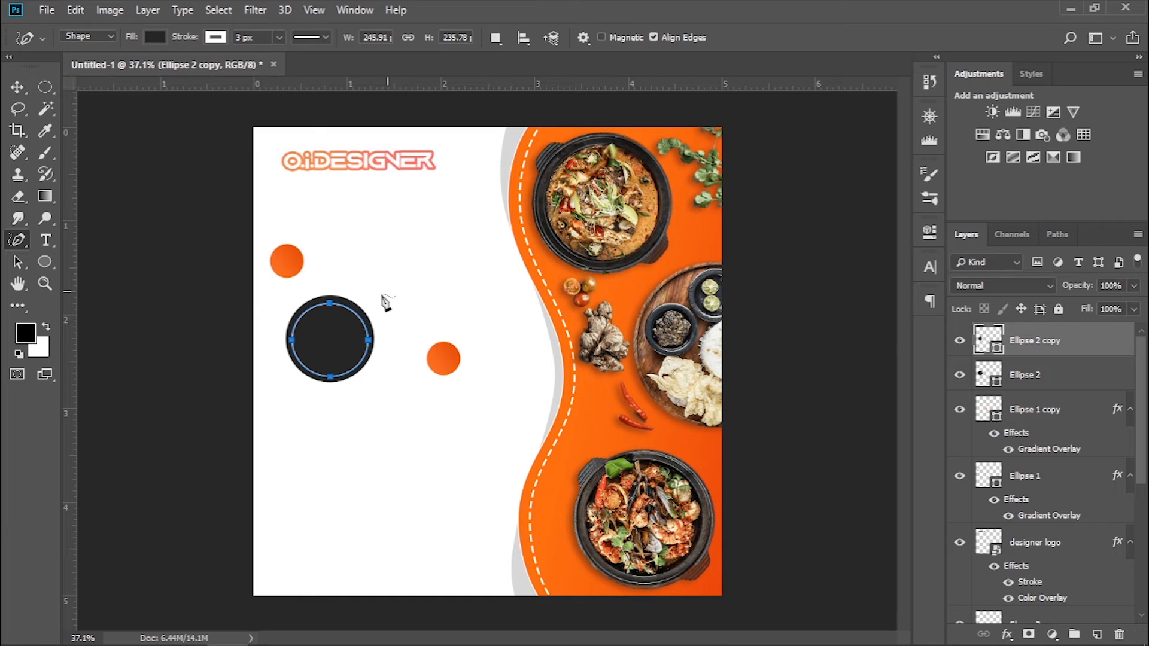
Change the inner dark circle's white outline to a dashed stroke
{"action": "left_click", "coordinate": [215, 38]}
{"action": "left_click", "coordinate": [311, 37]}
{"action": "left_click", "coordinate": [281, 103]}
{"action": "type", "text": "6"}
{"action": "key", "text": "Return"}
{"action": "left_click", "coordinate": [16, 87]}
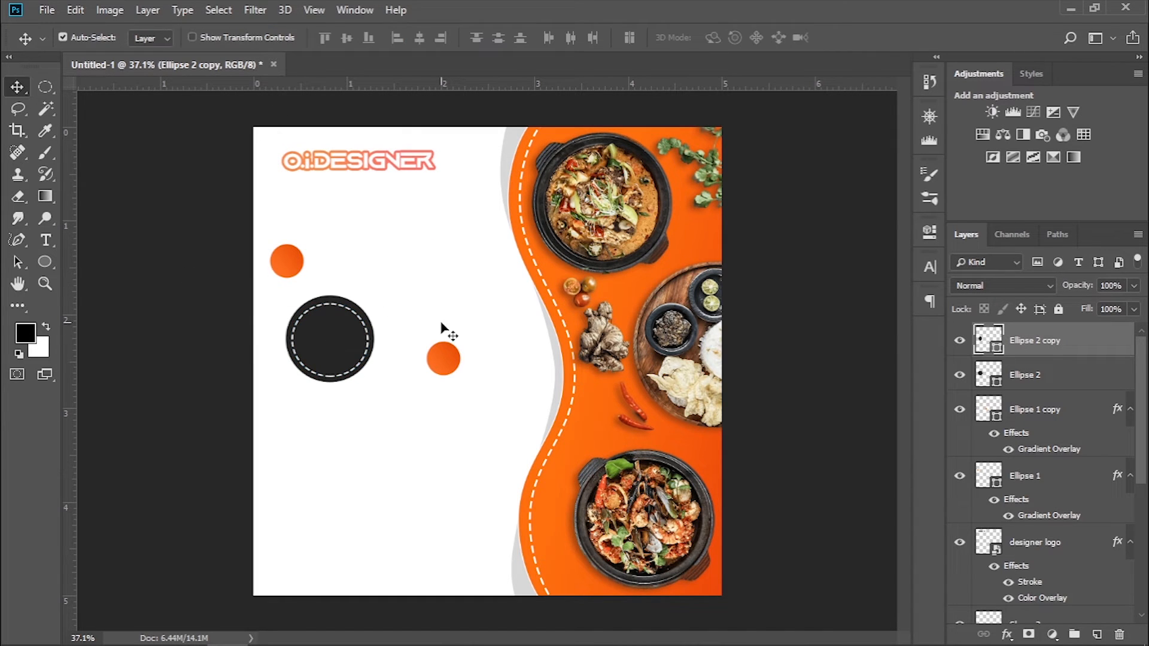
On a new layer, add the orange text "40% OFF" on two lines below the dark circle in 36 pt Bahnschrift Bold Condensed
{"action": "scroll", "coordinate": [420, 385], "scroll_direction": "down", "scroll_amount": 1}
{"action": "scroll", "coordinate": [420, 389], "scroll_direction": "up", "scroll_amount": 1}
{"action": "left_click_drag", "start_coordinate": [347, 336], "coordinate": [334, 353]}
{"action": "key", "text": "t"}
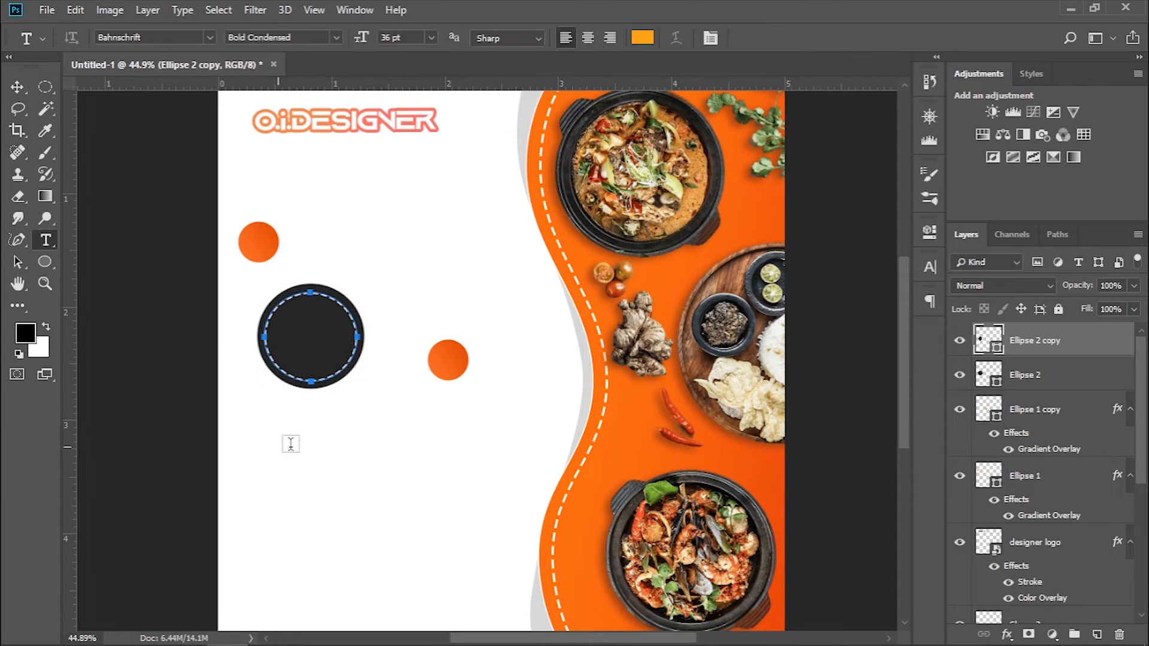
{"action": "key", "text": "ctrl+shift+alt+n"}
{"action": "left_click", "coordinate": [394, 488]}
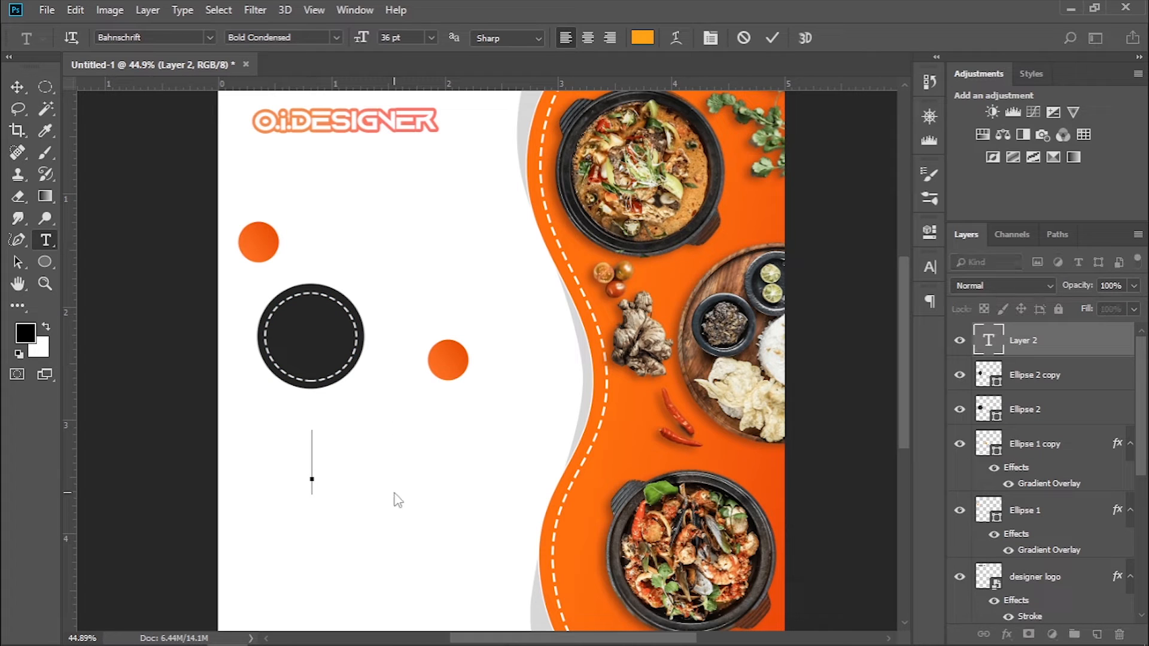
{"action": "type", "text": "$0%"}
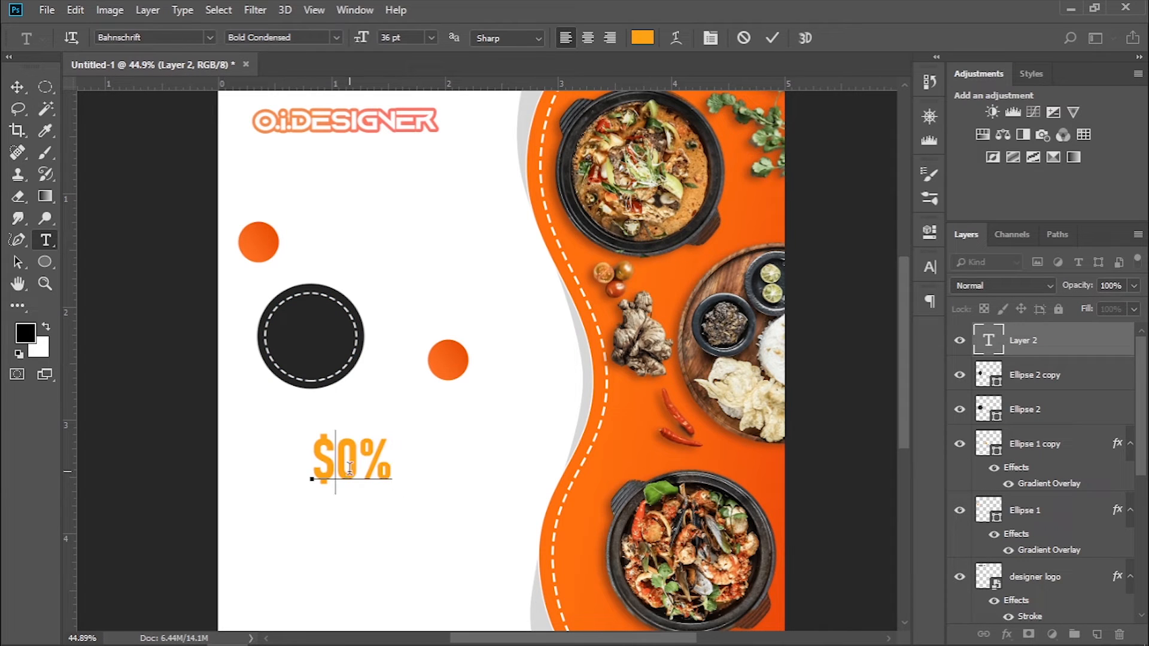
{"action": "key", "text": "BackSpace"}
{"action": "type", "text": "$"}
{"action": "key", "text": "BackSpace"}
{"action": "type", "text": "4"}
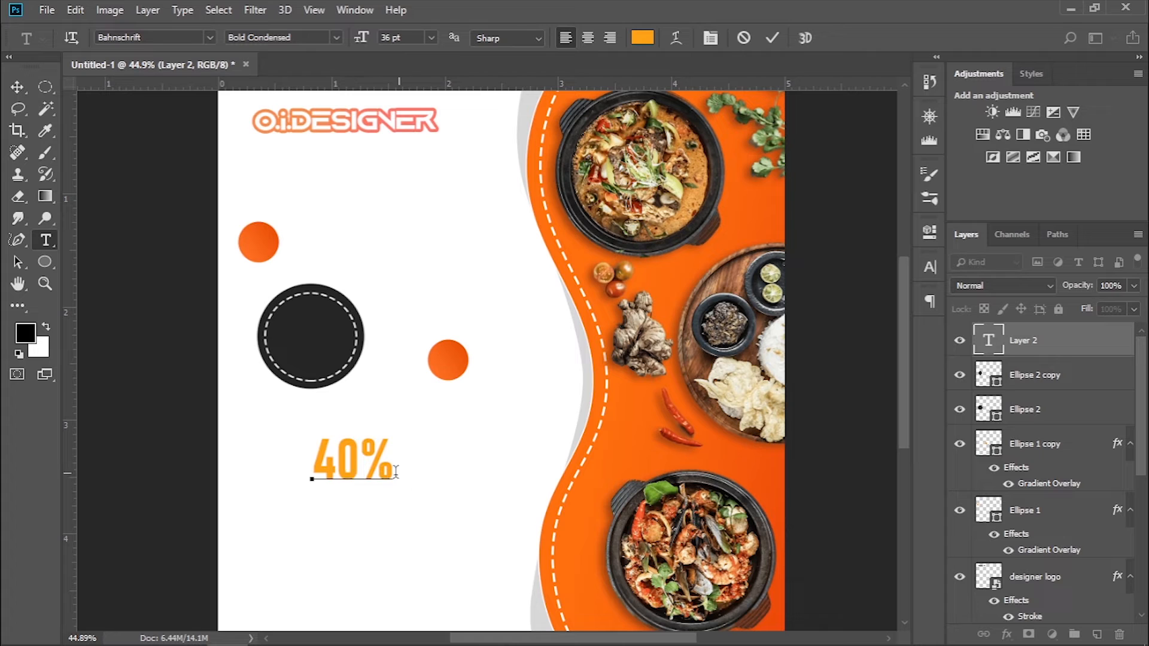
{"action": "key", "text": "Return"}
{"action": "type", "text": "OFF"}
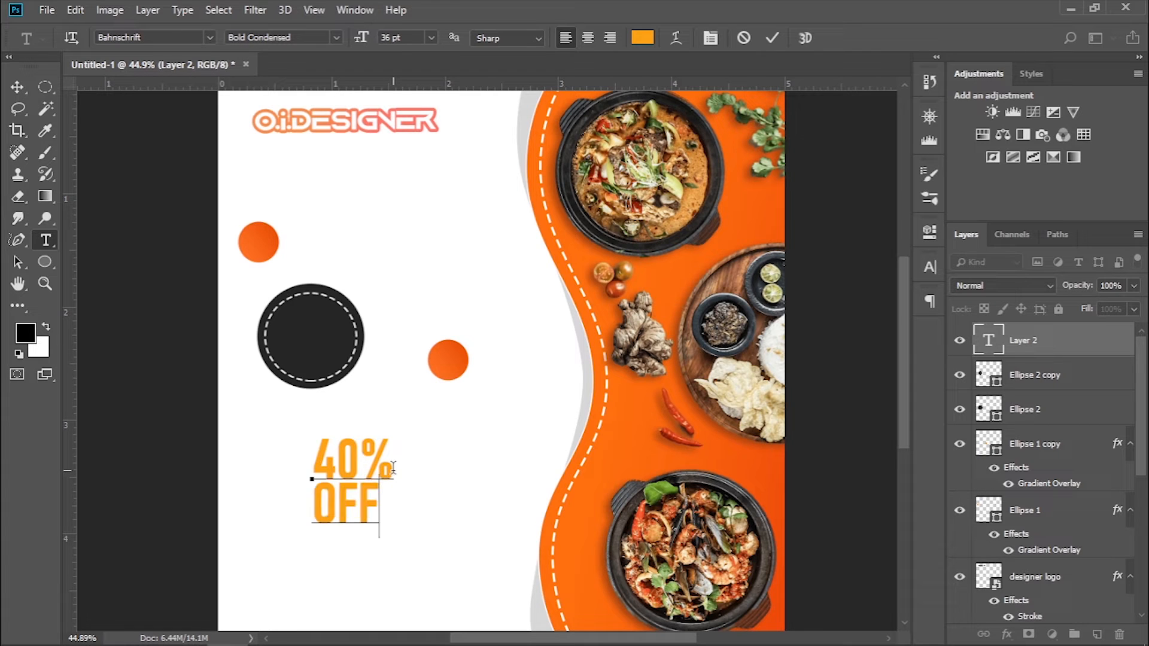
{"action": "key", "text": "ctrl"}
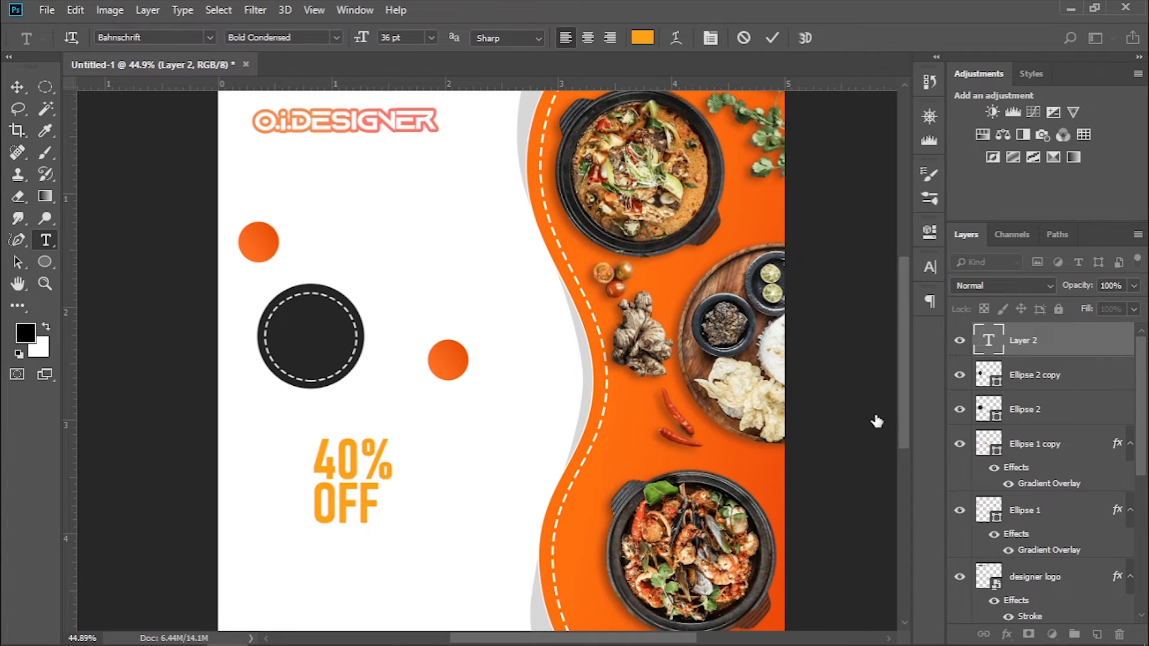
Scale the "40% OFF" text down to 25.37 pt and place it inside the dark circle
{"action": "key", "text": "ctrl+Return"}
{"action": "key", "text": "ctrl+t"}
{"action": "left_click_drag", "start_coordinate": [388, 527], "coordinate": [324, 361]}
{"action": "key", "text": "Return"}
Recolor the "40%" line of the badge text white and nudge the text within the dark circle
{"action": "key", "text": "t"}
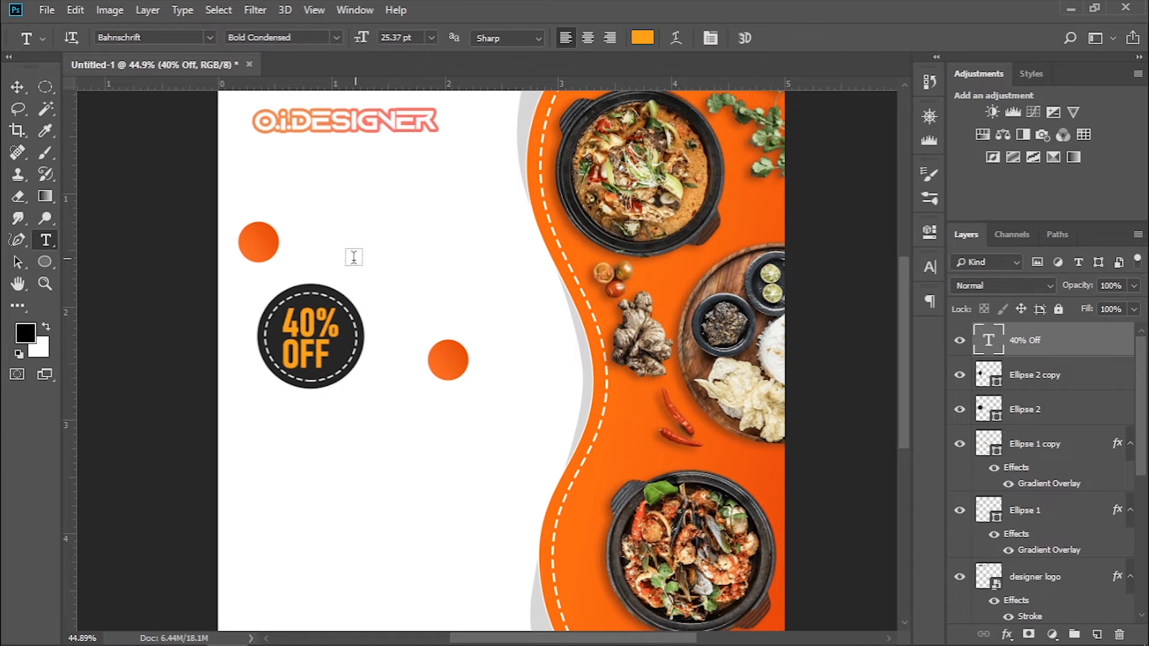
{"action": "left_click_drag", "start_coordinate": [281, 311], "coordinate": [325, 321]}
{"action": "left_click", "coordinate": [642, 41]}
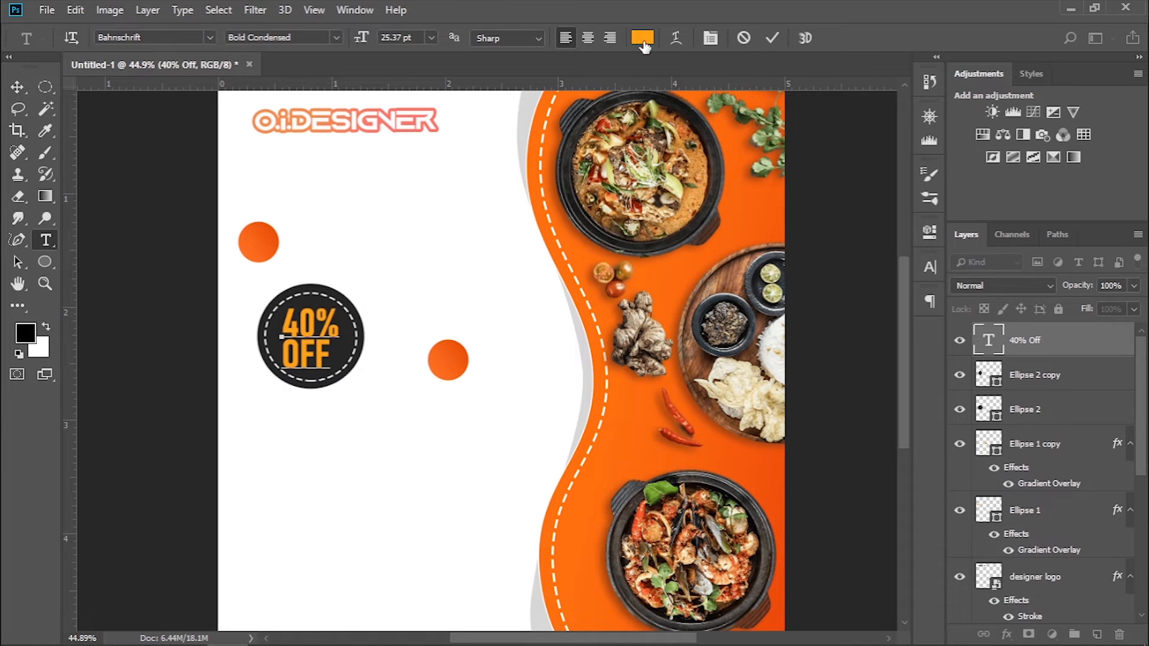
{"action": "left_click_drag", "start_coordinate": [766, 460], "coordinate": [703, 547]}
{"action": "left_click", "coordinate": [1082, 323]}
{"action": "key", "text": "ctrl+Return"}
{"action": "key", "text": "v"}
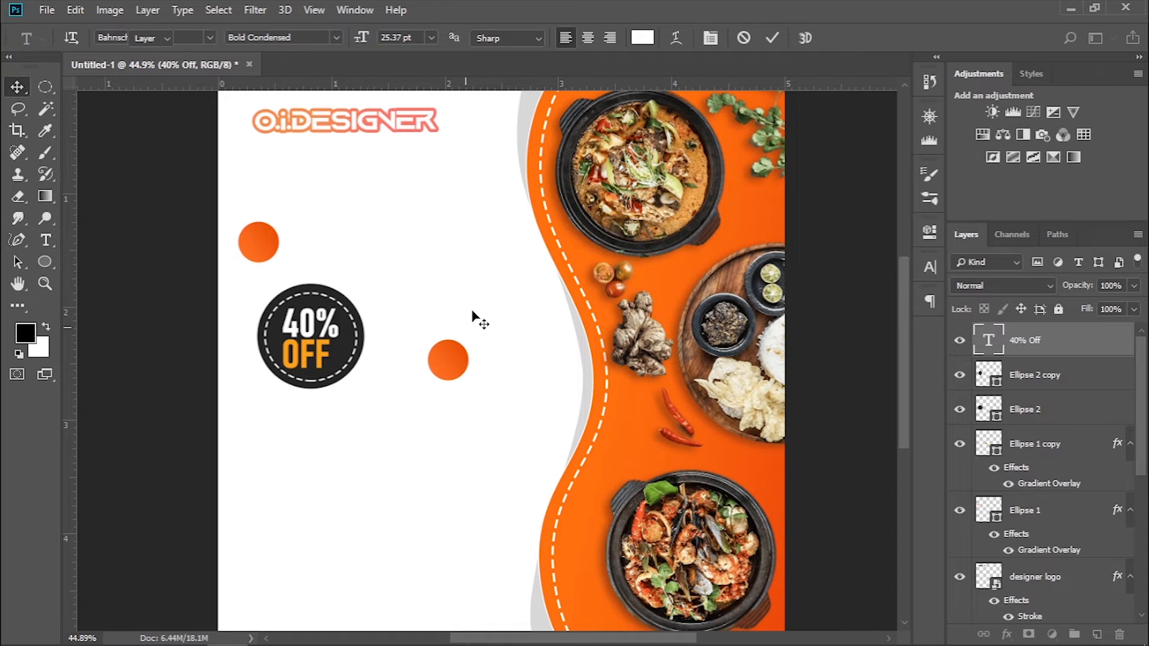
{"action": "left_click_drag", "start_coordinate": [320, 358], "coordinate": [323, 361]}
Add an empty layer on top, then move the upper orange circle partly off the canvas's left edge and the other orange circle lower
{"action": "left_click", "coordinate": [1097, 634]}
{"action": "key", "text": "ctrl+0"}
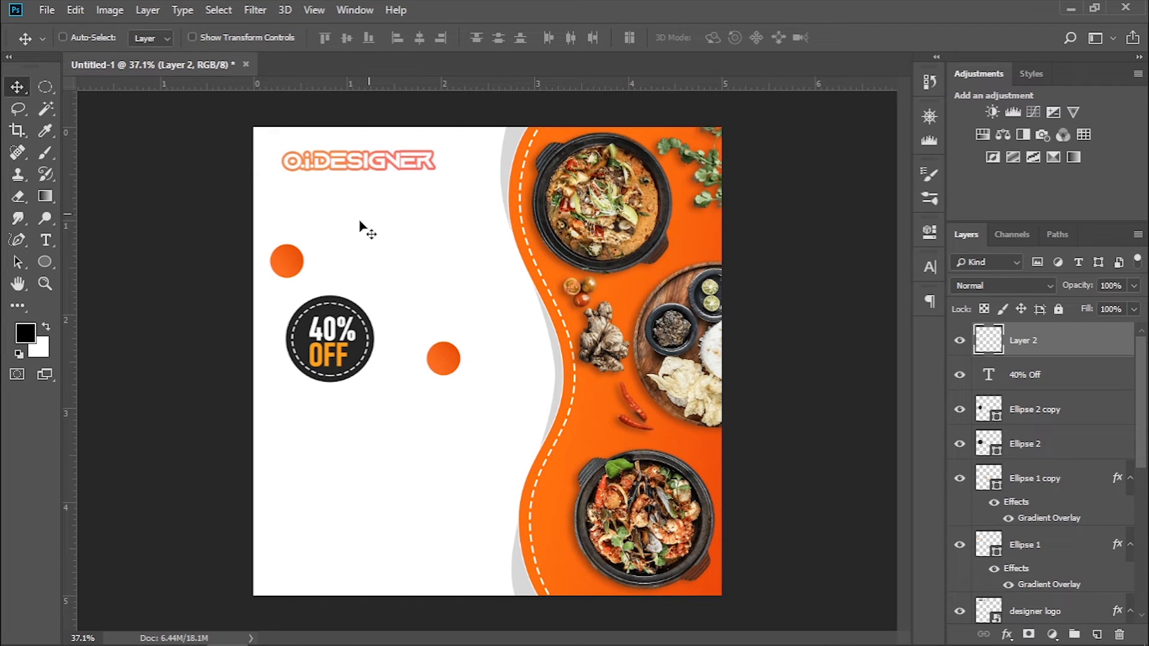
{"action": "left_click_drag", "start_coordinate": [284, 256], "coordinate": [261, 251]}
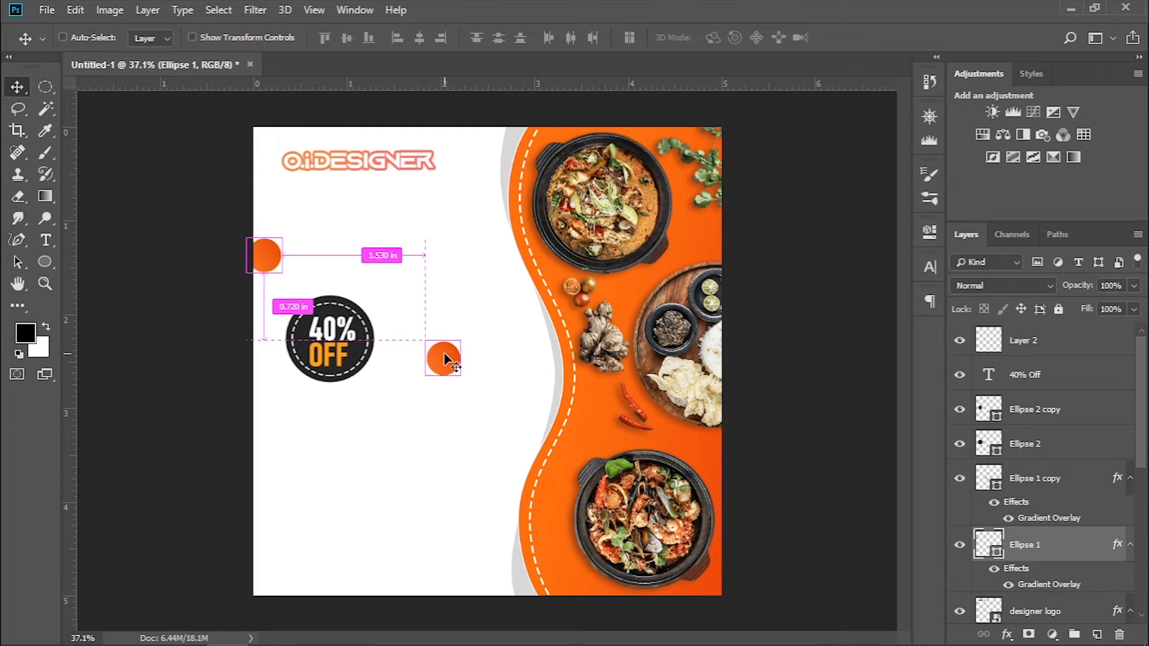
{"action": "left_click_drag", "start_coordinate": [445, 355], "coordinate": [442, 396]}
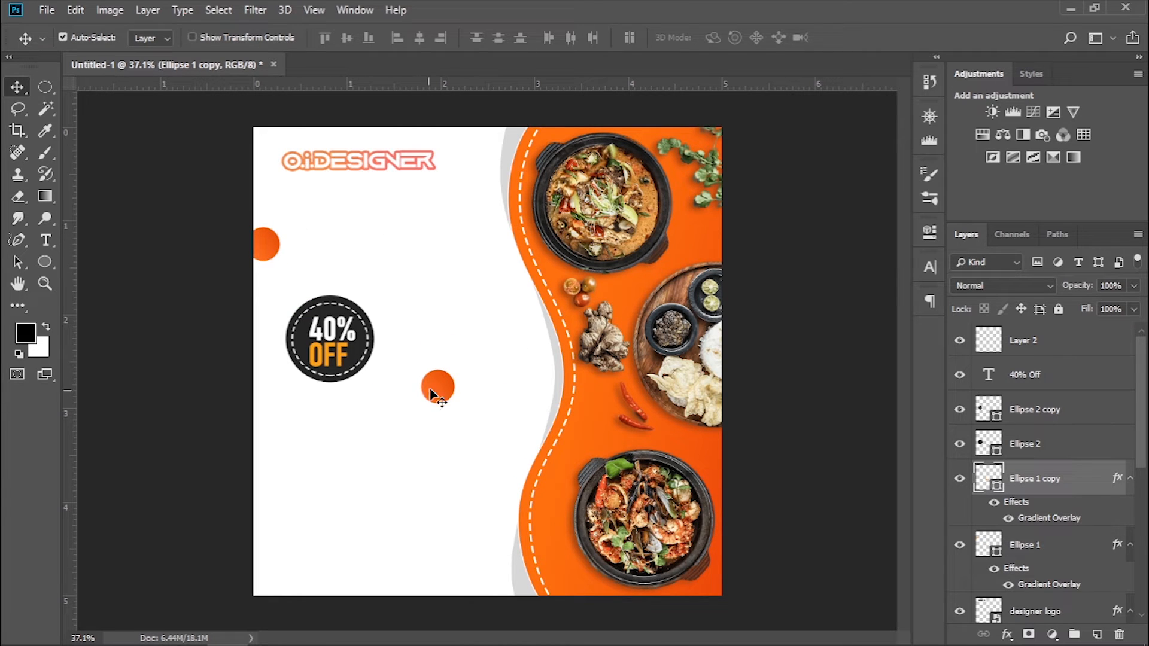
Enlarge the lower orange circle proportionally around its center
{"action": "key", "text": "ctrl+t"}
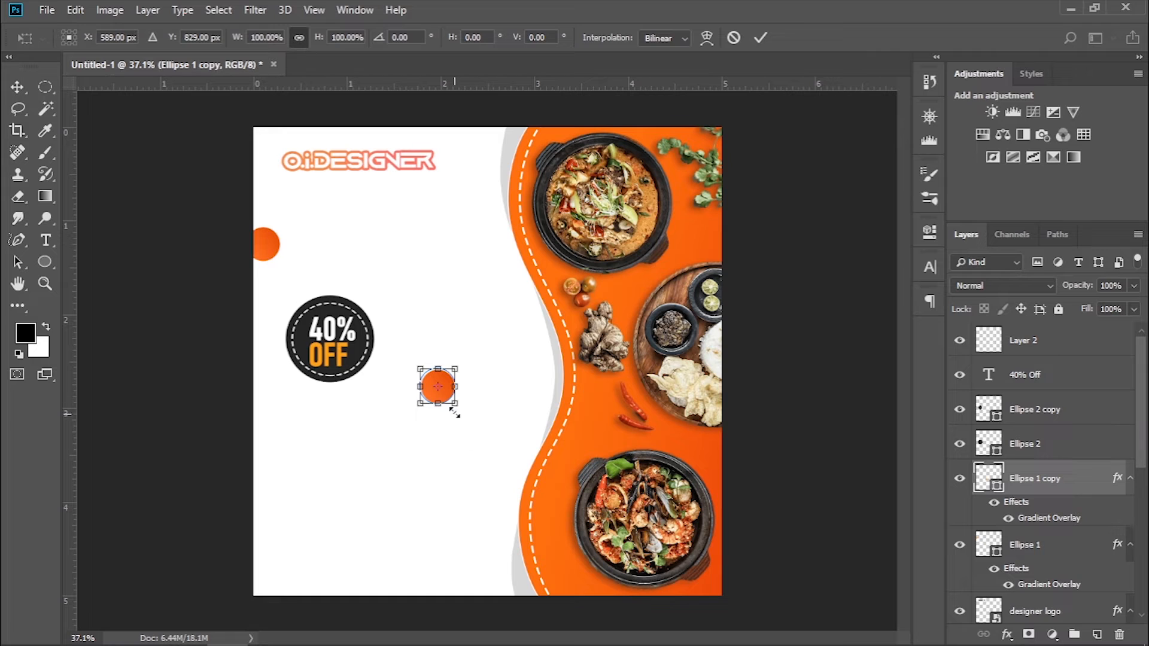
{"action": "left_click_drag", "start_coordinate": [455, 413], "coordinate": [453, 409]}
{"action": "key", "text": "Return"}
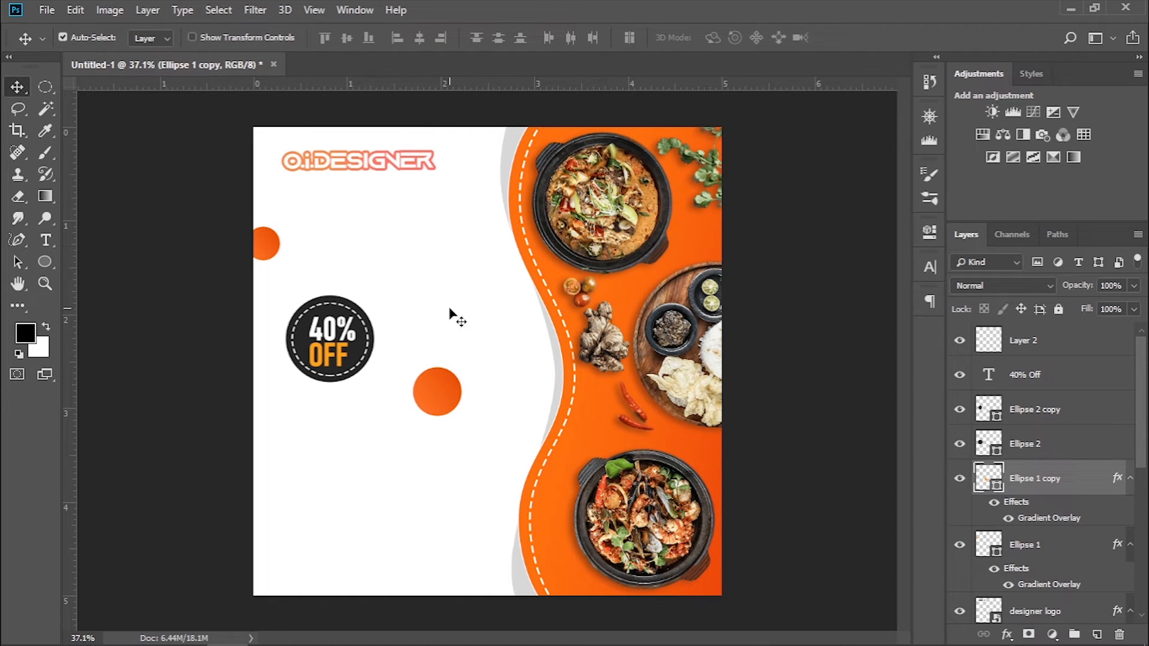
Add the black text "DELICIOUS" in 36 pt Bahnschrift Bold Condensed on the white area near the poster's lower-left corner
{"action": "left_click", "coordinate": [46, 240]}
{"action": "left_click", "coordinate": [277, 507]}
{"action": "type", "text": "D"}
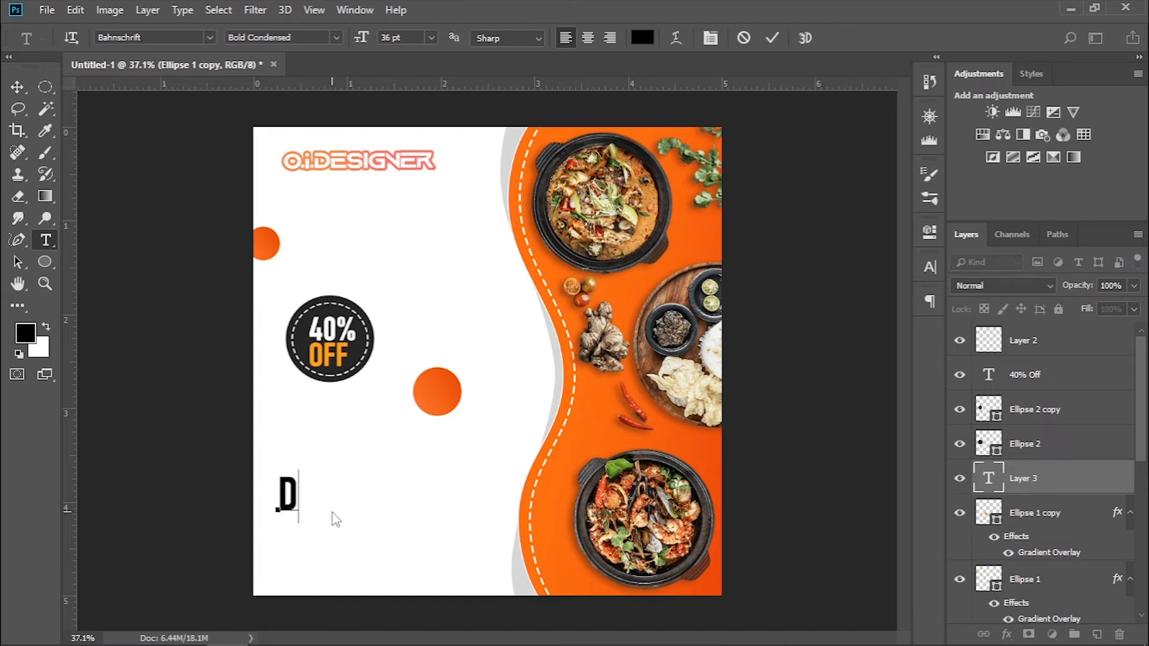
{"action": "type", "text": "ELICIOUS"}
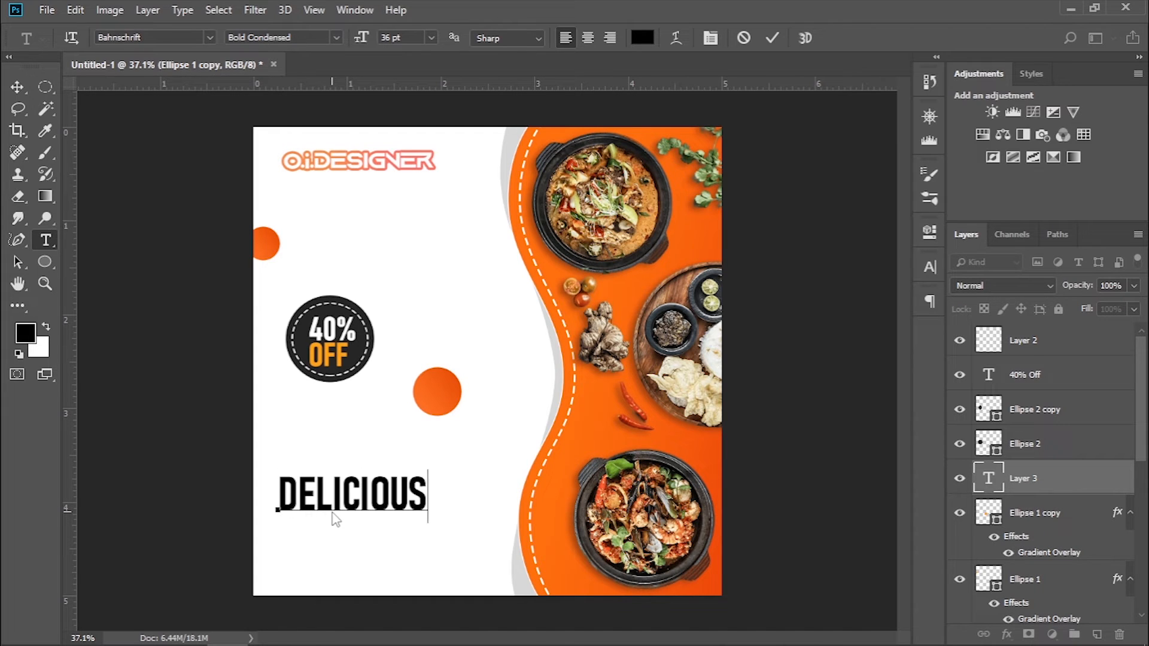
Change "DELICIOUS" to Light Condensed at 30 pt and move it slightly up and left
{"action": "key", "text": "ctrl+a"}
{"action": "left_click", "coordinate": [335, 38]}
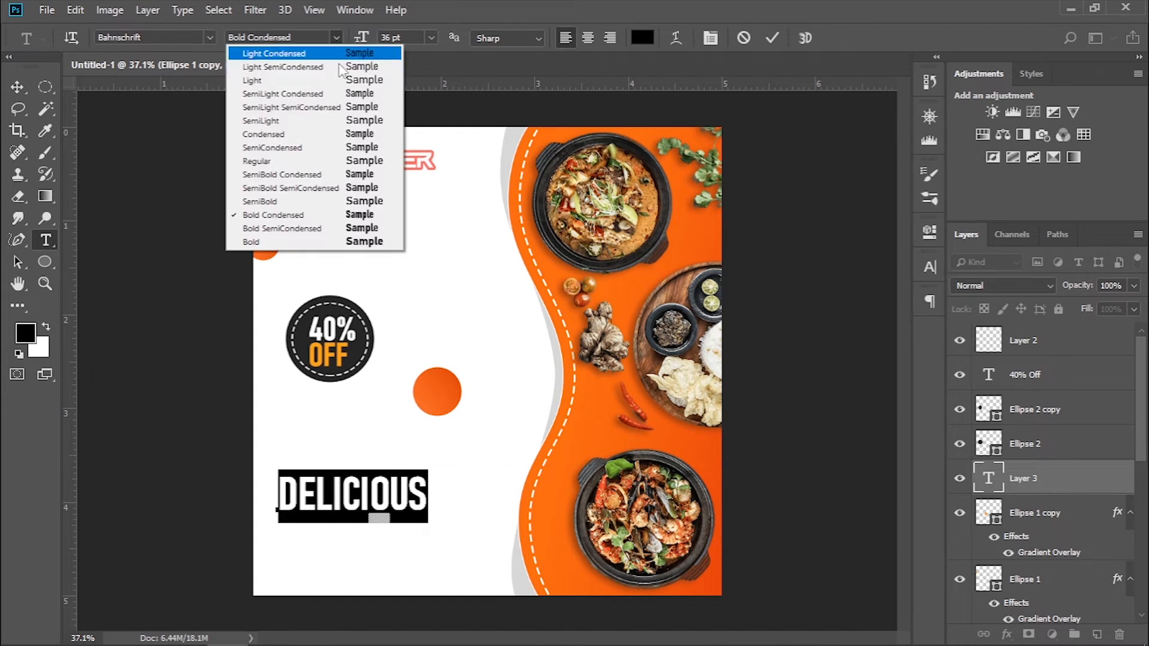
{"action": "left_click", "coordinate": [352, 50]}
{"action": "left_click_drag", "start_coordinate": [402, 508], "coordinate": [377, 456]}
{"action": "left_click", "coordinate": [431, 38]}
{"action": "left_click", "coordinate": [395, 179]}
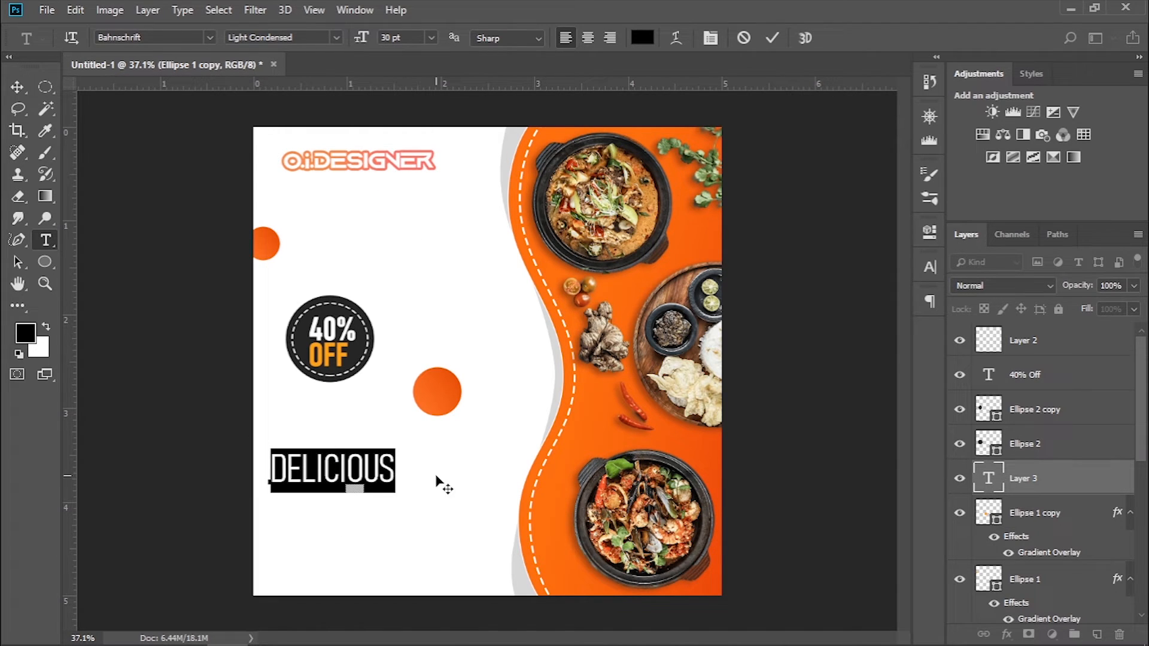
Duplicate the "DELICIOUS" text layer, place the copy directly below it, and replace its wording with "FOOD!"
{"action": "left_click_drag", "start_coordinate": [1048, 487], "coordinate": [1098, 634]}
{"action": "left_click_drag", "start_coordinate": [386, 470], "coordinate": [340, 516]}
{"action": "double_click", "coordinate": [396, 493]}
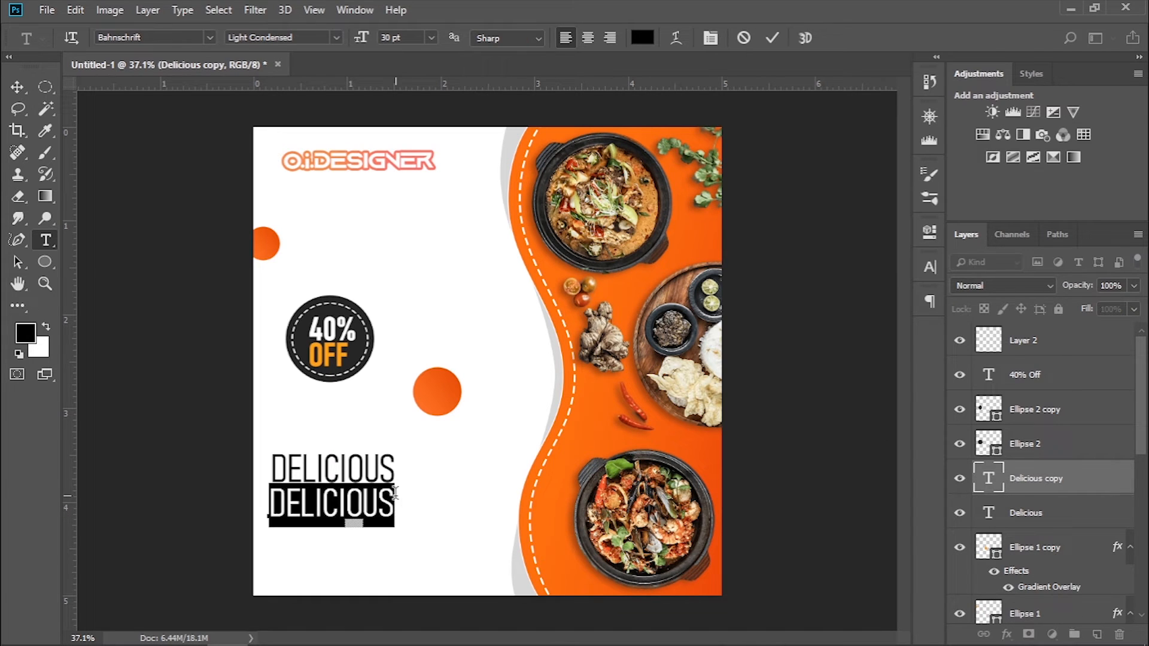
{"action": "type", "text": "FOOD!"}
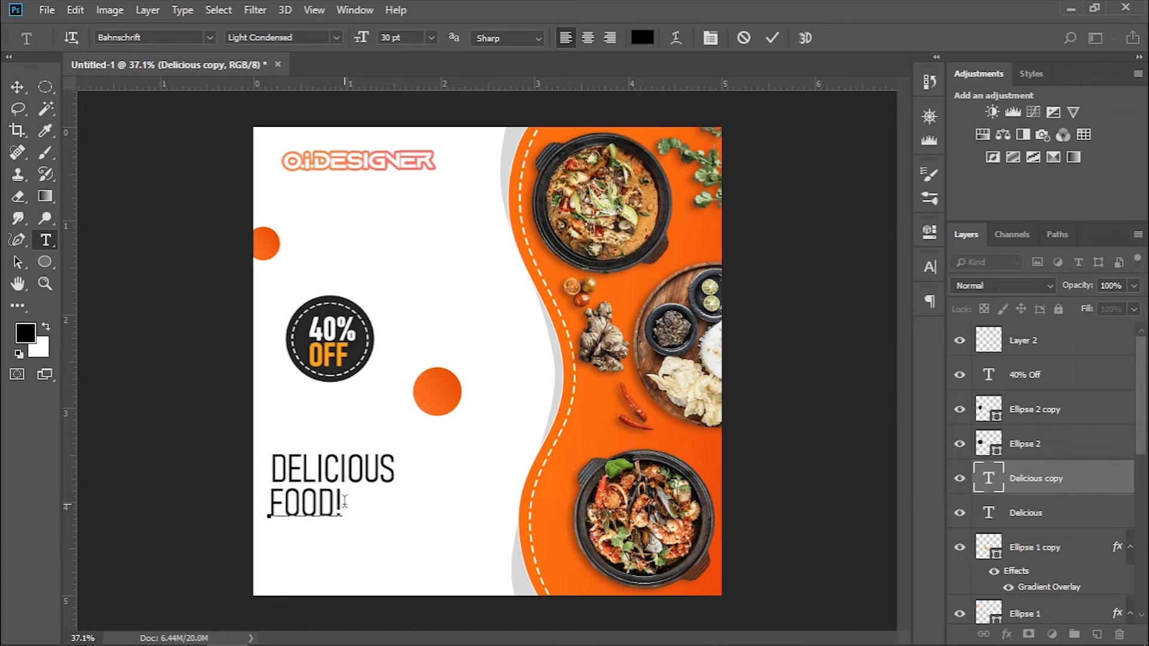
Set "FOOD!" to the Bold style and enlarge it to 34.02 pt to match the width of "DELICIOUS"
{"action": "left_click_drag", "start_coordinate": [344, 499], "coordinate": [274, 498]}
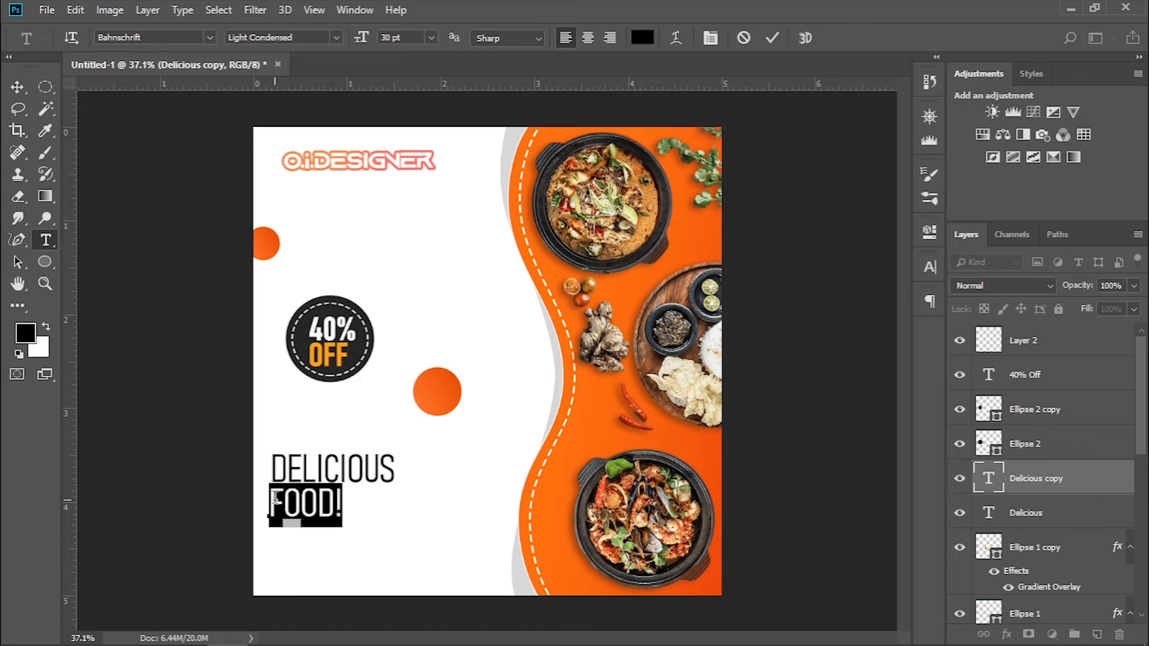
{"action": "left_click", "coordinate": [337, 38]}
{"action": "left_click", "coordinate": [281, 226]}
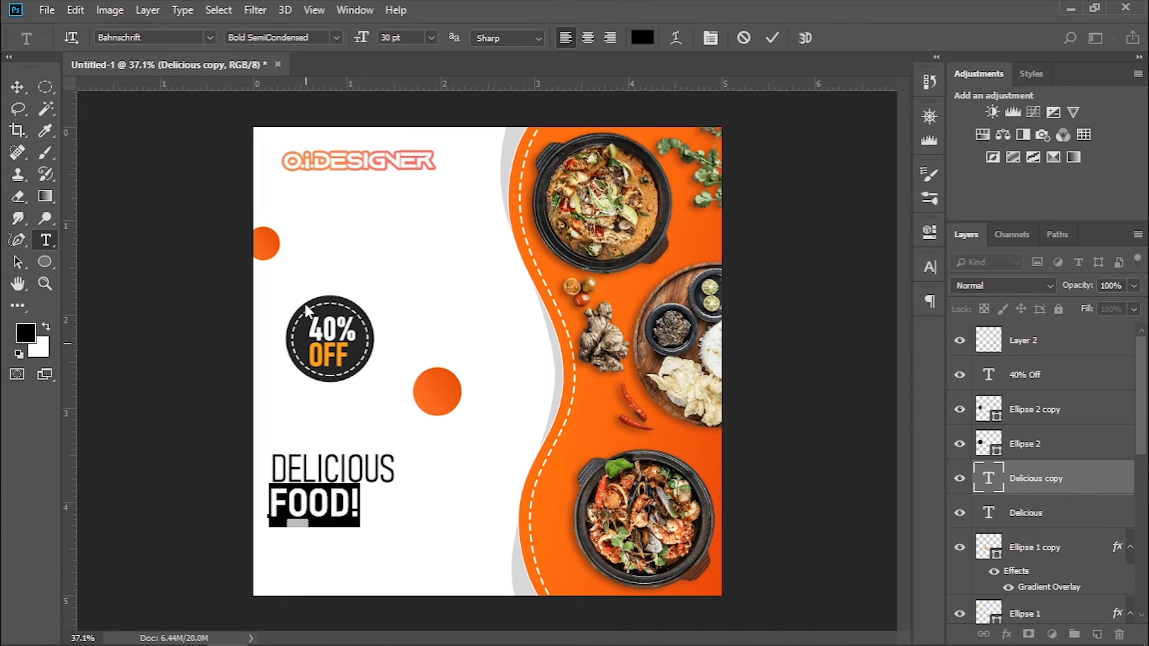
{"action": "left_click", "coordinate": [337, 37]}
{"action": "left_click", "coordinate": [281, 245]}
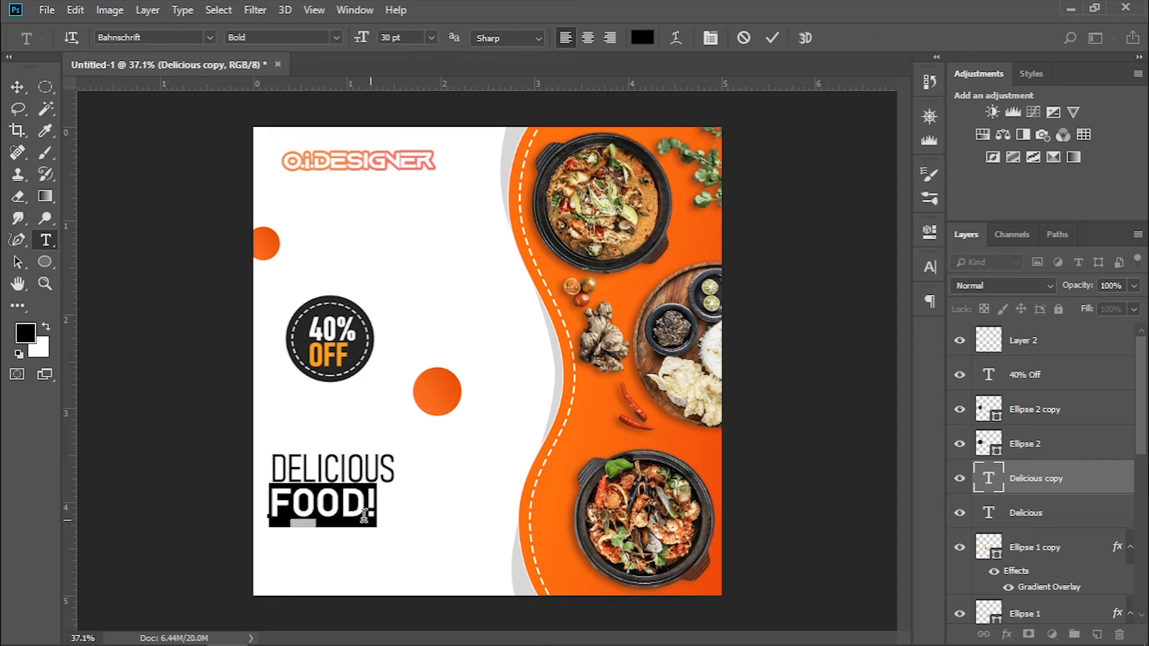
{"action": "left_click_drag", "start_coordinate": [378, 527], "coordinate": [393, 536]}
Color "FOOD!" orange fb6b1e, sampled from the lower orange circle
{"action": "left_click", "coordinate": [642, 37]}
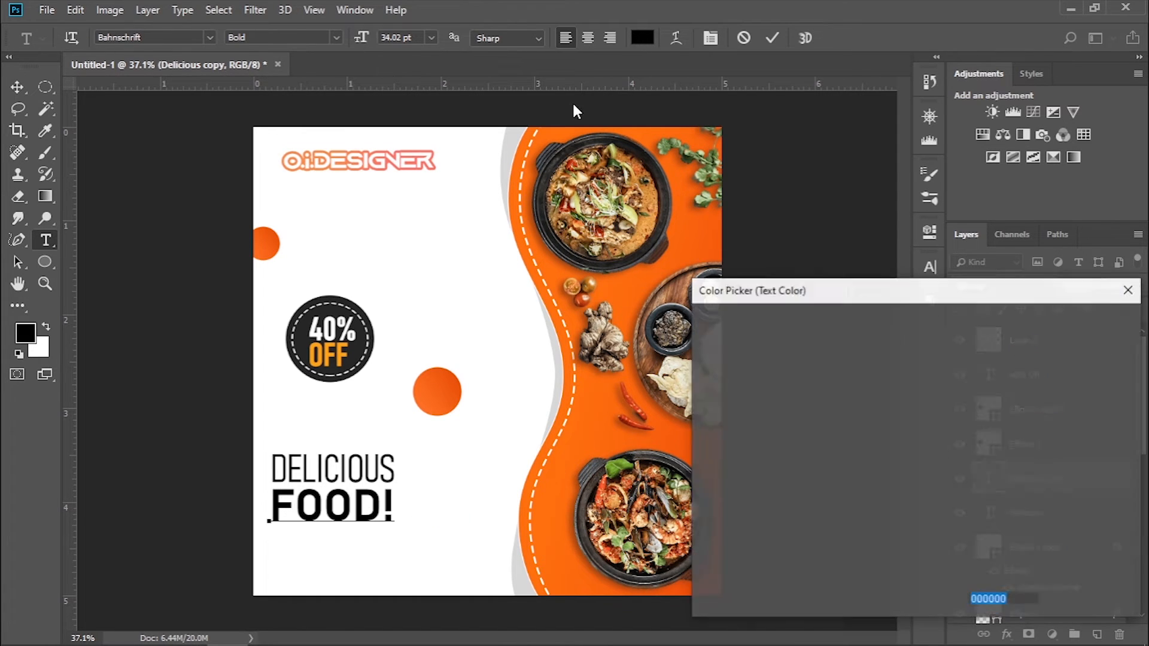
{"action": "type", "text": "ffffff"}
{"action": "left_click", "coordinate": [438, 389]}
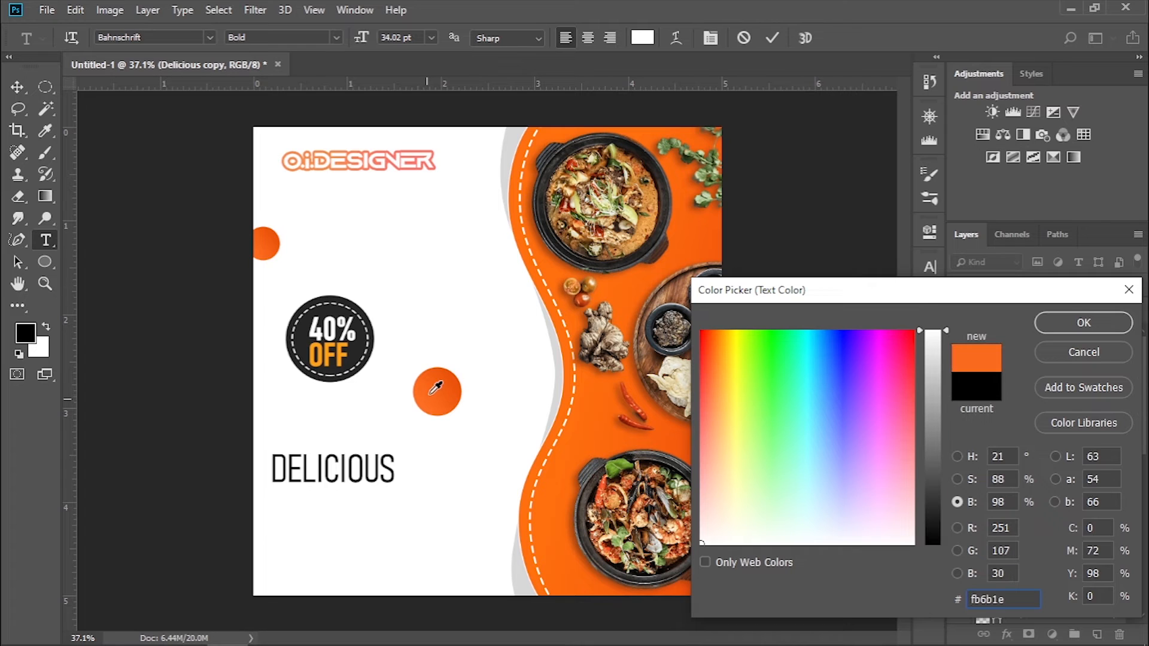
{"action": "left_click", "coordinate": [1054, 327]}
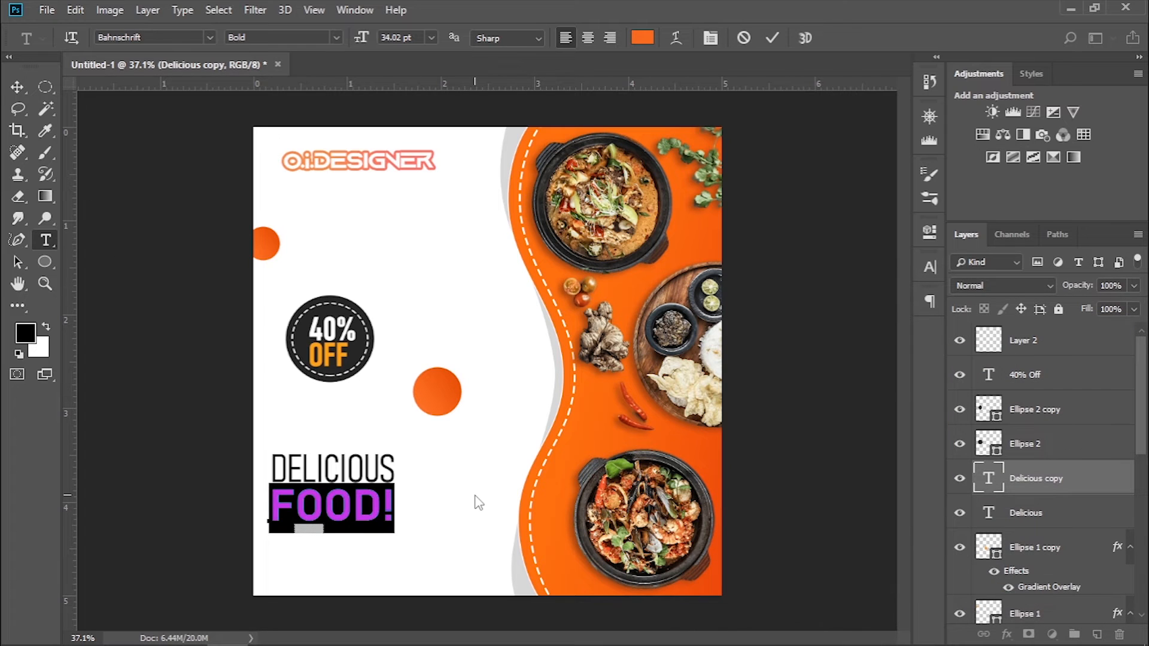
{"action": "key", "text": "ctrl+Return"}
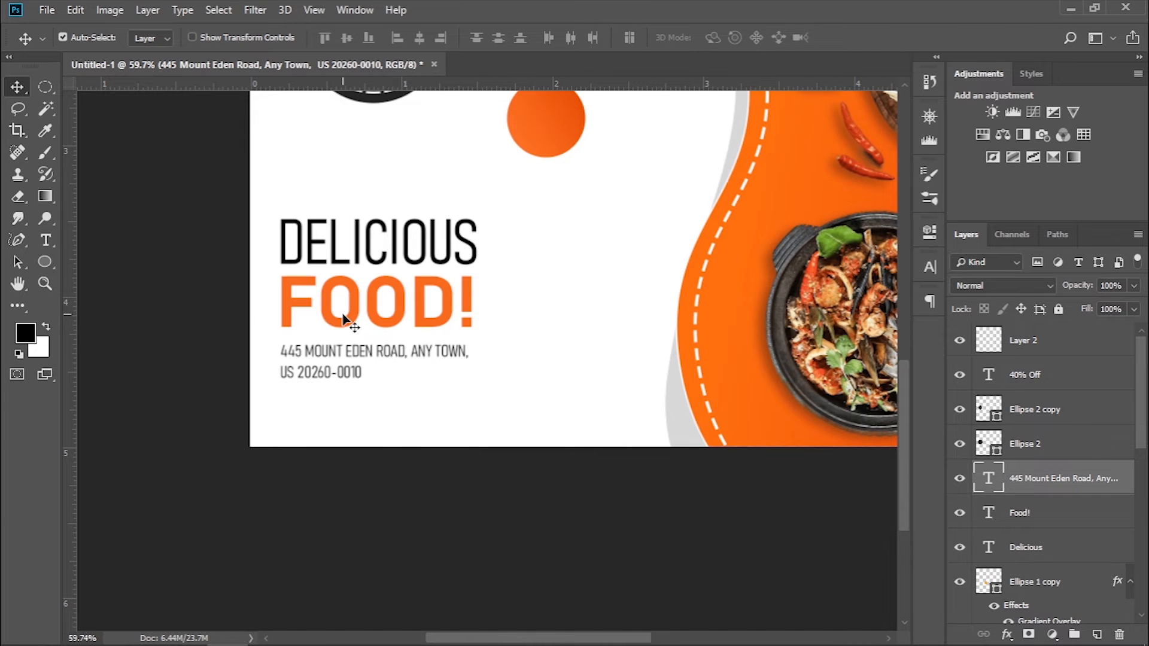
Center-align the two-line address text and reposition it beneath "FOOD!"
{"action": "key", "text": "t"}
{"action": "triple_click", "coordinate": [303, 375]}
{"action": "key", "text": "ctrl+a"}
{"action": "left_click", "coordinate": [586, 39]}
{"action": "left_click_drag", "start_coordinate": [341, 353], "coordinate": [434, 349]}
{"action": "key", "text": "ctrl+Return"}
{"action": "key", "text": "ctrl+0"}
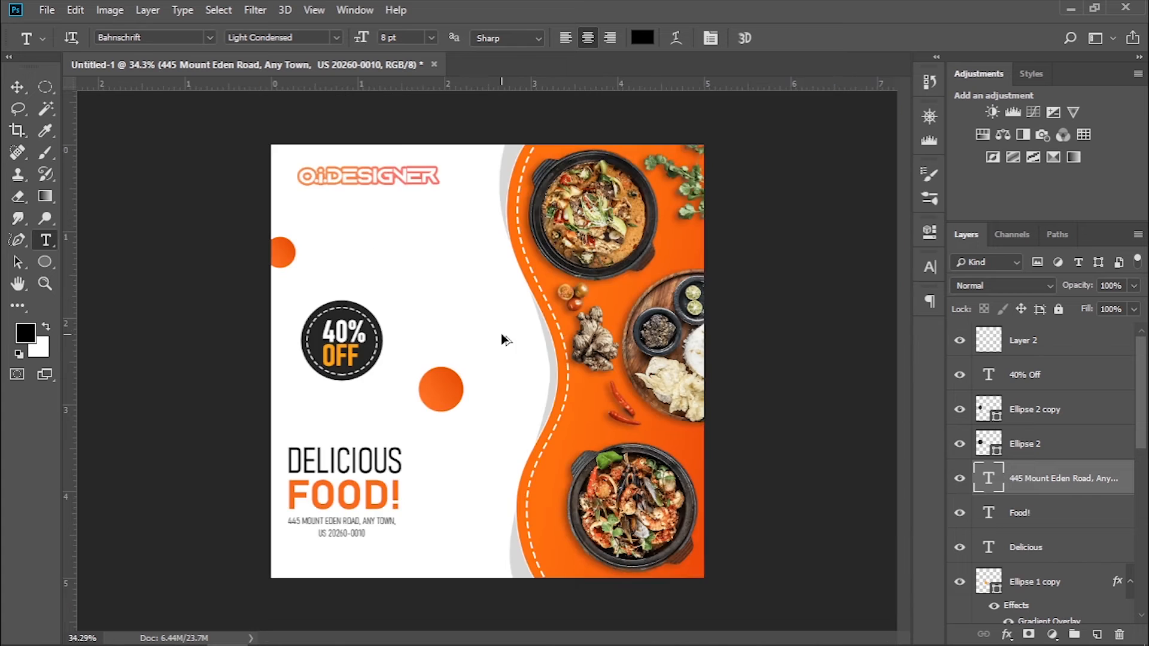
Move the whole 40% OFF badge onto the edge of the orange wavy panel and shift the lower orange circle slightly right and up
{"action": "scroll", "coordinate": [453, 453], "scroll_direction": "up", "scroll_amount": 5}
{"action": "scroll", "coordinate": [505, 469], "scroll_direction": "down", "scroll_amount": 3}
{"action": "scroll", "coordinate": [307, 479], "scroll_direction": "up", "scroll_amount": 1}
{"action": "scroll", "coordinate": [417, 402], "scroll_direction": "down", "scroll_amount": 4}
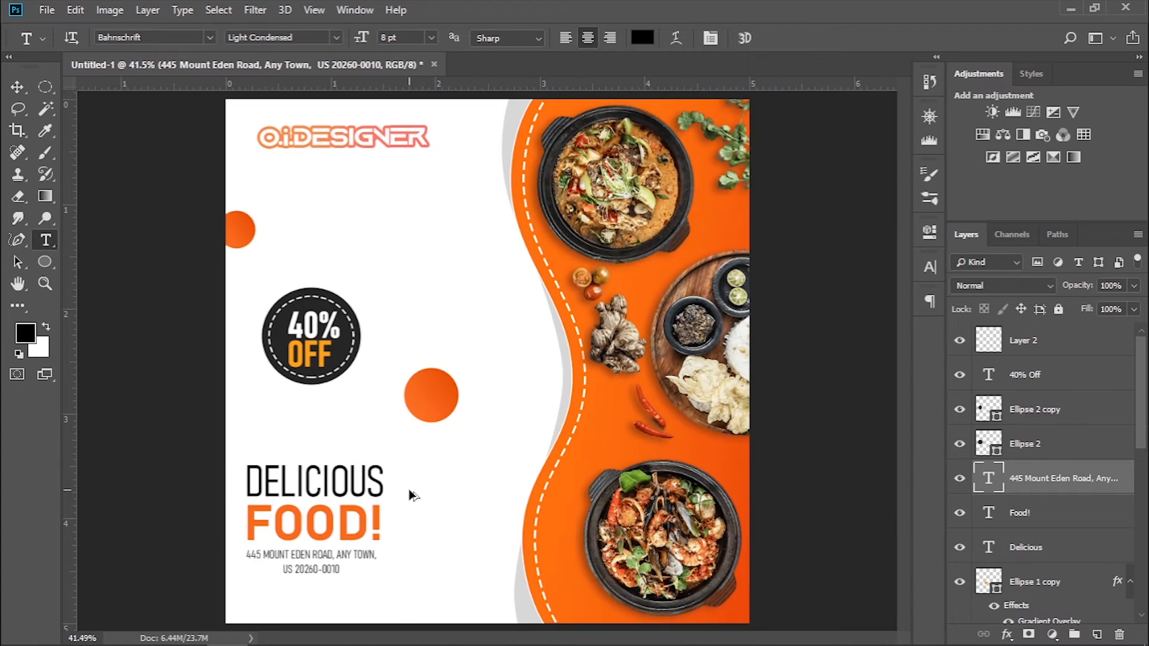
{"action": "key", "text": "v"}
{"action": "left_click", "coordinate": [1017, 377]}
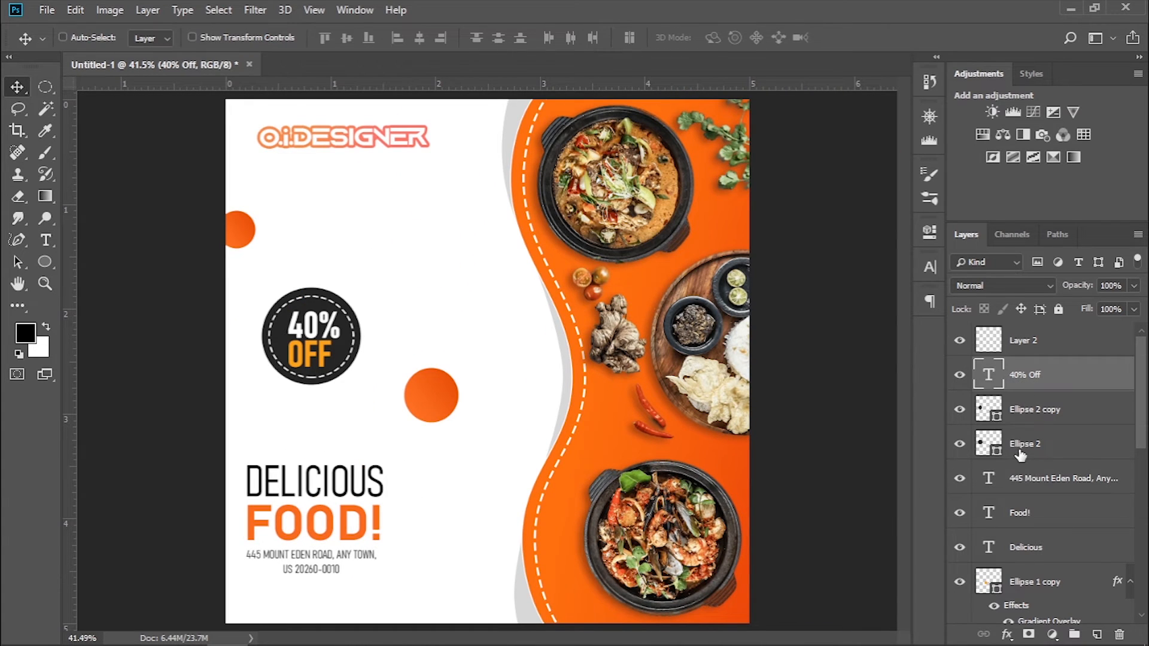
{"action": "left_click", "coordinate": [1024, 443], "text": "shift"}
{"action": "left_click_drag", "start_coordinate": [347, 350], "coordinate": [518, 283]}
{"action": "left_click_drag", "start_coordinate": [438, 403], "coordinate": [462, 396]}
{"action": "key", "text": "ctrl"}
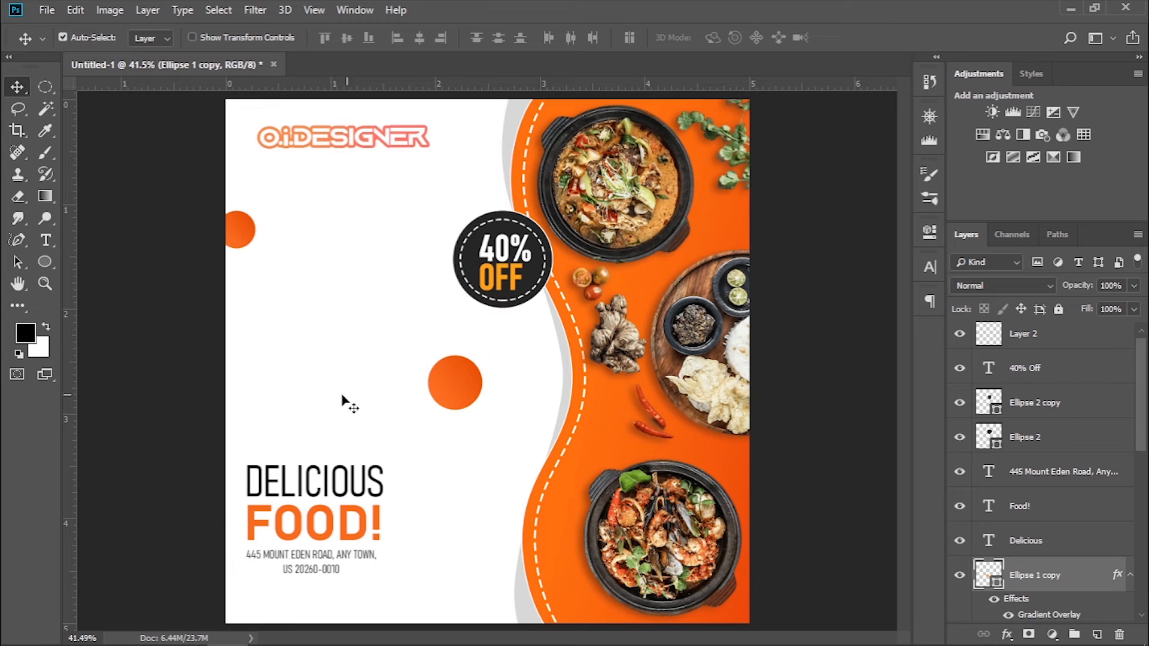
On the empty top layer, draw an unfilled rounded rectangle about 389 by 86 px above "DELICIOUS", with a 3 px white stroke
{"action": "left_click", "coordinate": [45, 262]}
{"action": "left_click", "coordinate": [108, 279]}
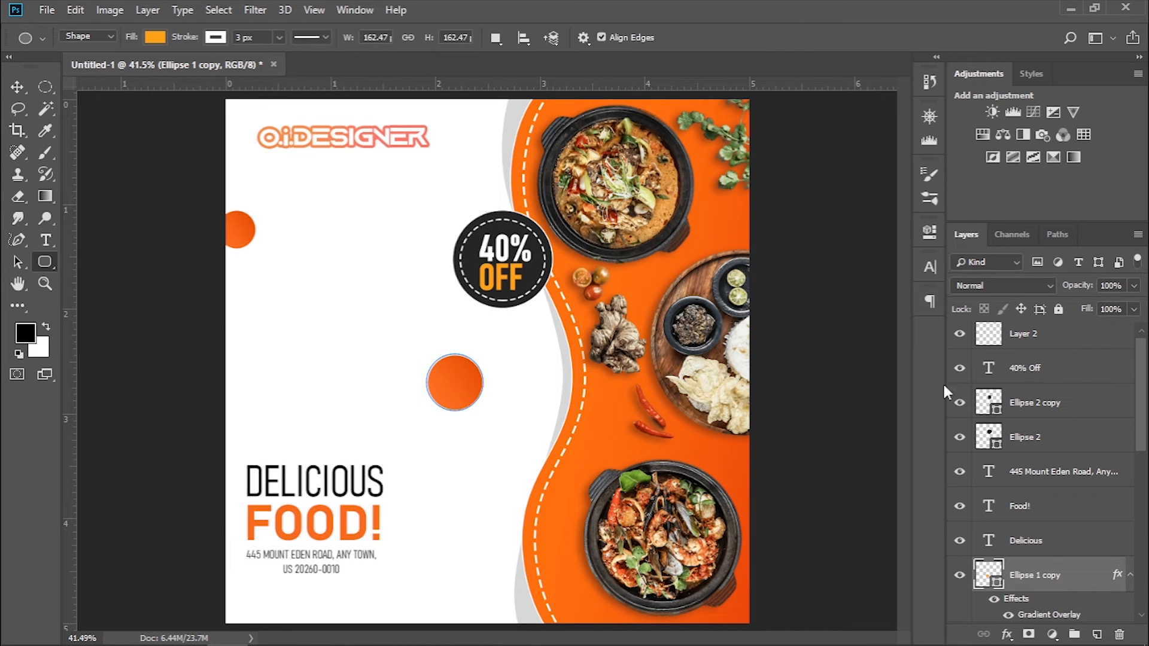
{"action": "left_click", "coordinate": [1041, 334]}
{"action": "left_click_drag", "start_coordinate": [260, 335], "coordinate": [384, 386]}
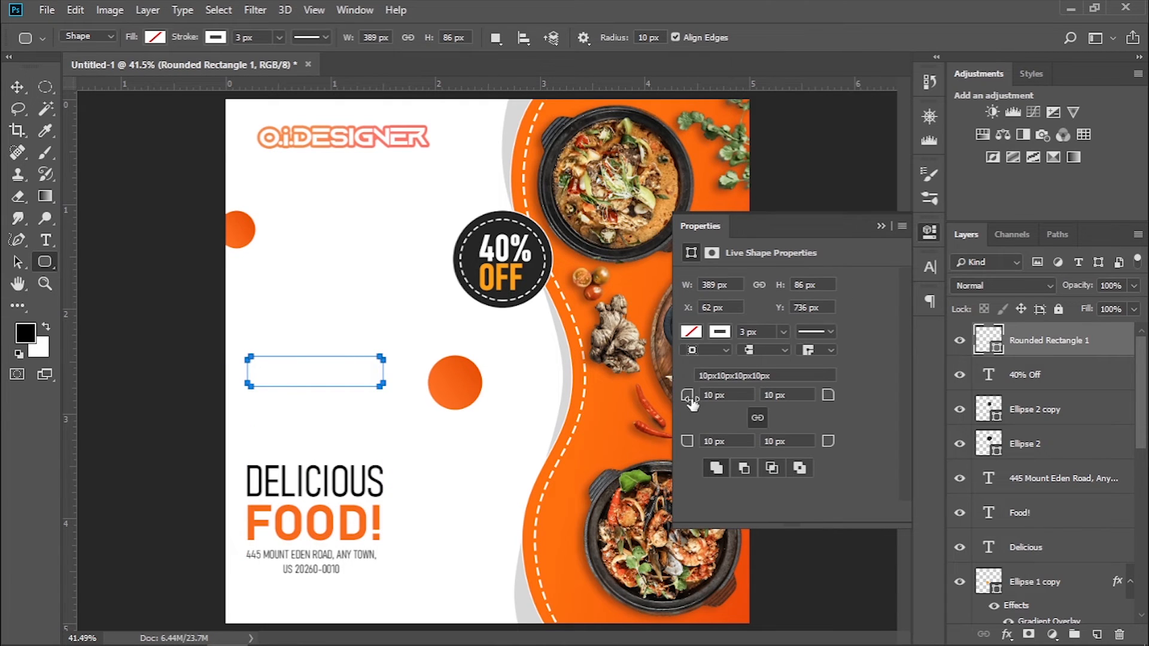
Round all four corners of the rectangle to a 37 px radius
{"action": "left_click_drag", "start_coordinate": [690, 398], "coordinate": [710, 401]}
{"action": "left_click", "coordinate": [693, 331]}
{"action": "left_click", "coordinate": [691, 335]}
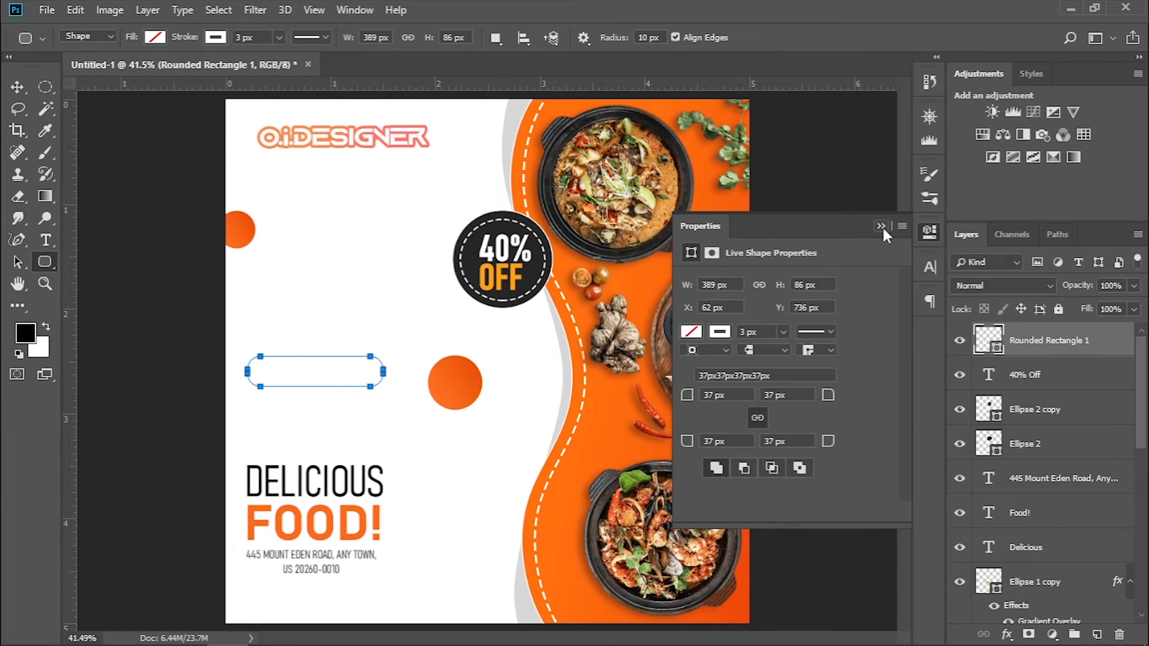
{"action": "left_click", "coordinate": [880, 226]}
Apply an orange linear gradient overlay to the rounded rectangle at a -145° angle, 112% scale and 100% opacity
{"action": "left_click", "coordinate": [1009, 633]}
{"action": "left_click", "coordinate": [1026, 579]}
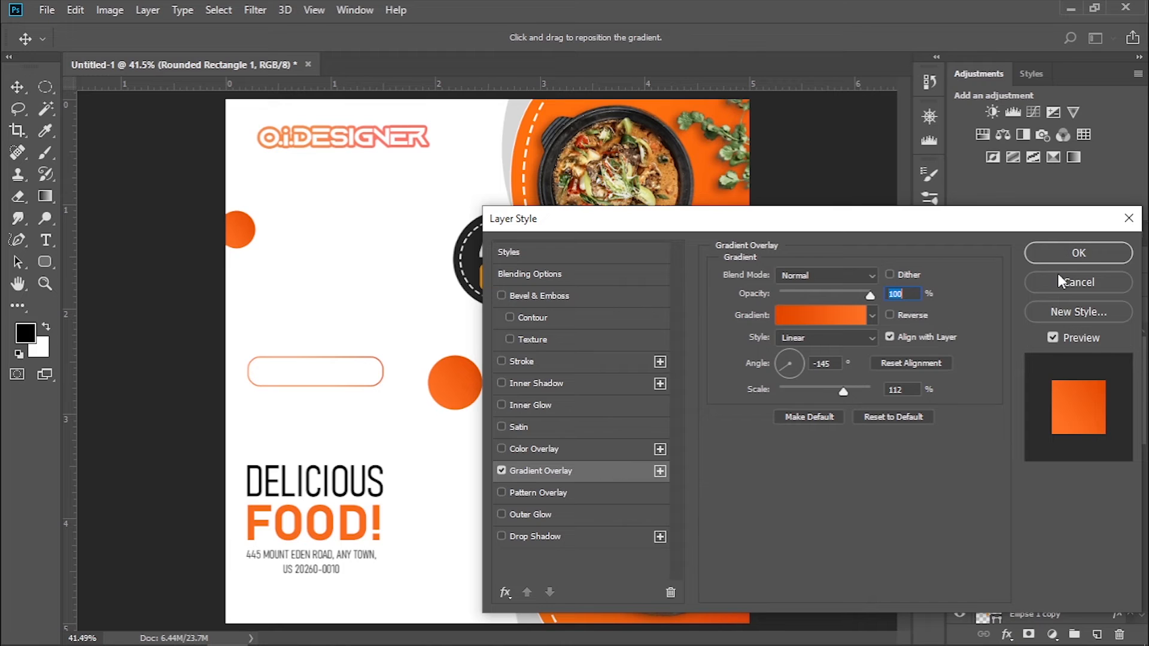
{"action": "left_click", "coordinate": [1077, 252]}
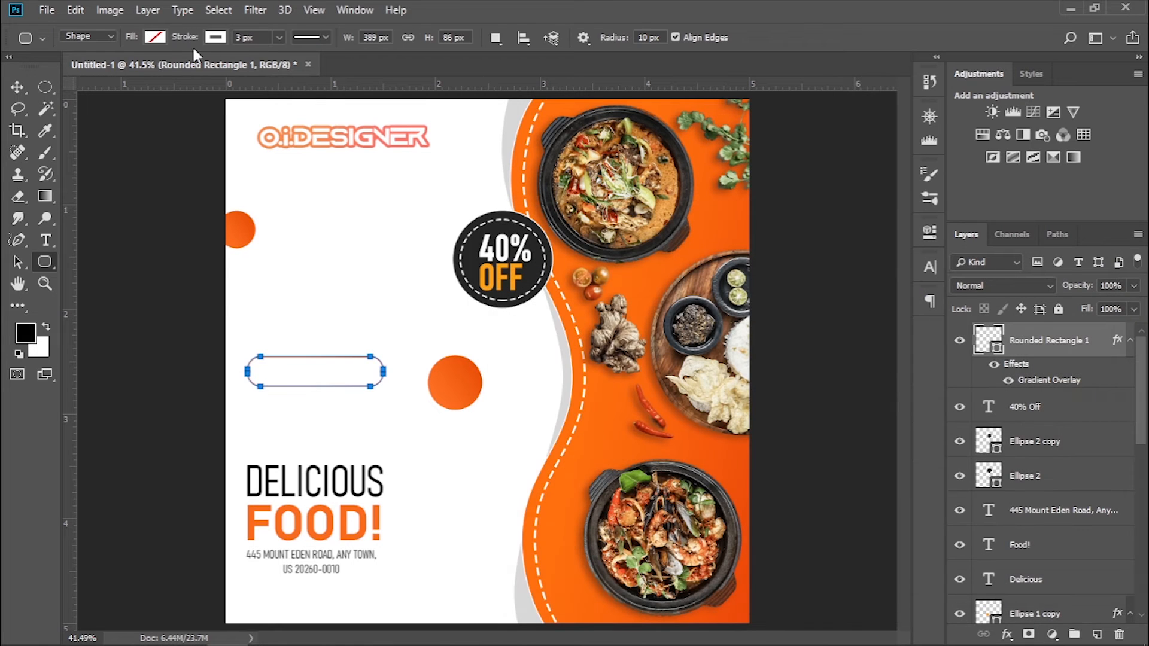
Set both the stroke and the fill of the rounded rectangle to none
{"action": "left_click", "coordinate": [214, 37]}
{"action": "left_click", "coordinate": [148, 66]}
{"action": "left_click", "coordinate": [155, 37]}
{"action": "left_click", "coordinate": [85, 72]}
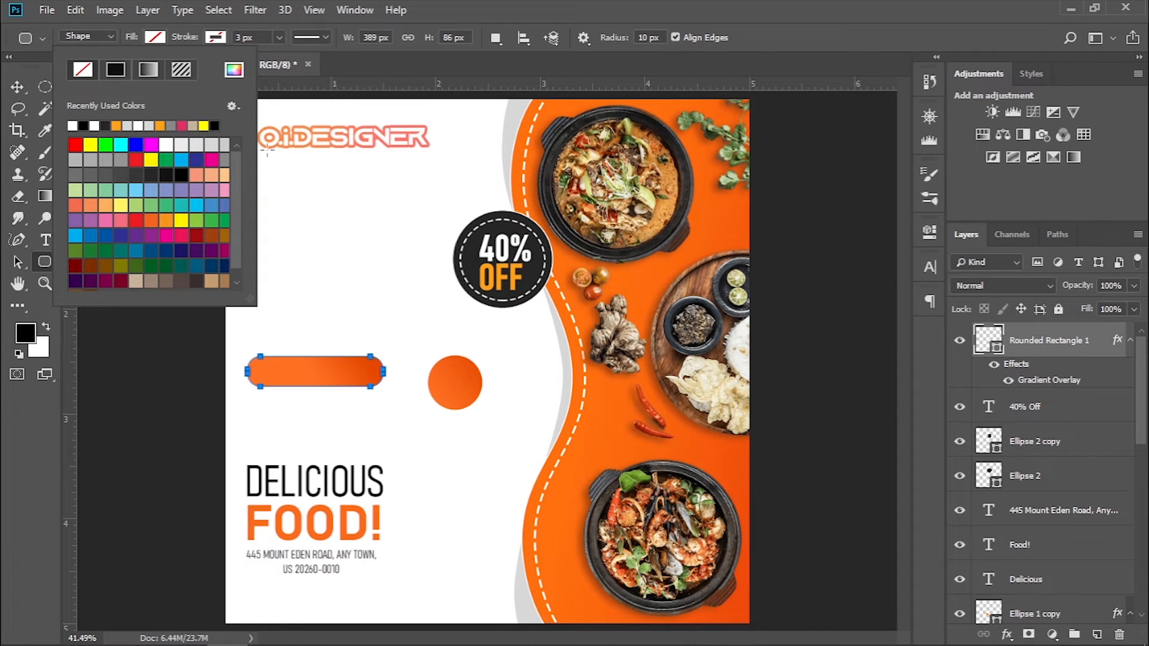
{"action": "left_click", "coordinate": [388, 72]}
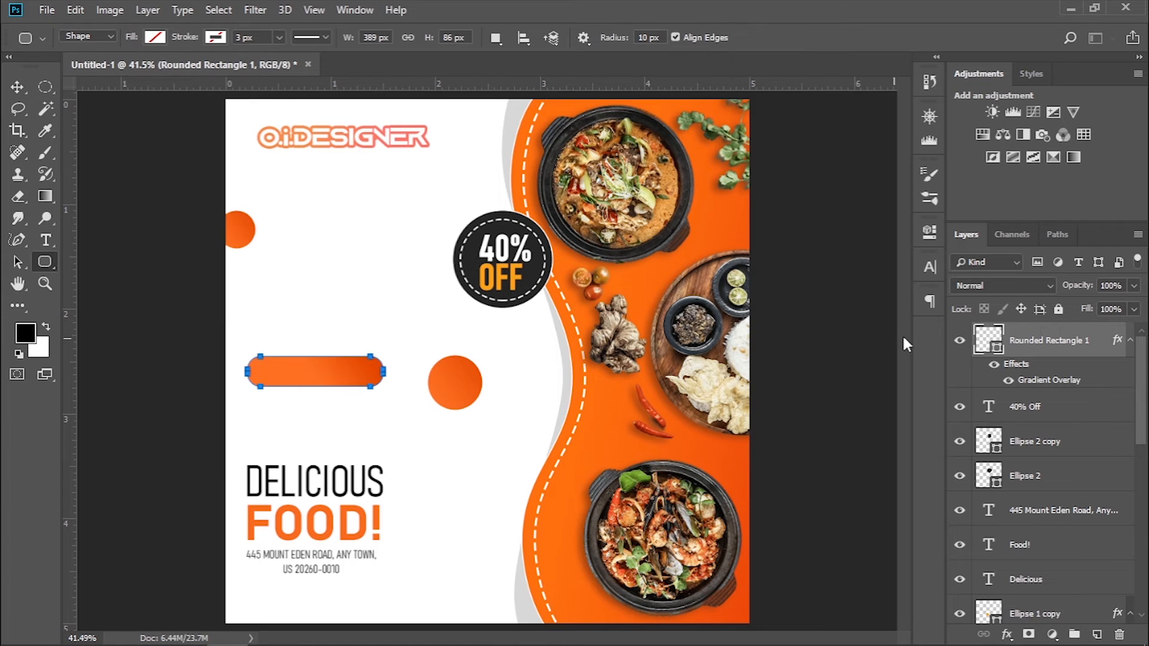
Adjust the rounded rectangle's gradient overlay to a 171° angle, 76% scale and 67% opacity
{"action": "left_click", "coordinate": [1007, 636]}
{"action": "left_click", "coordinate": [1018, 574]}
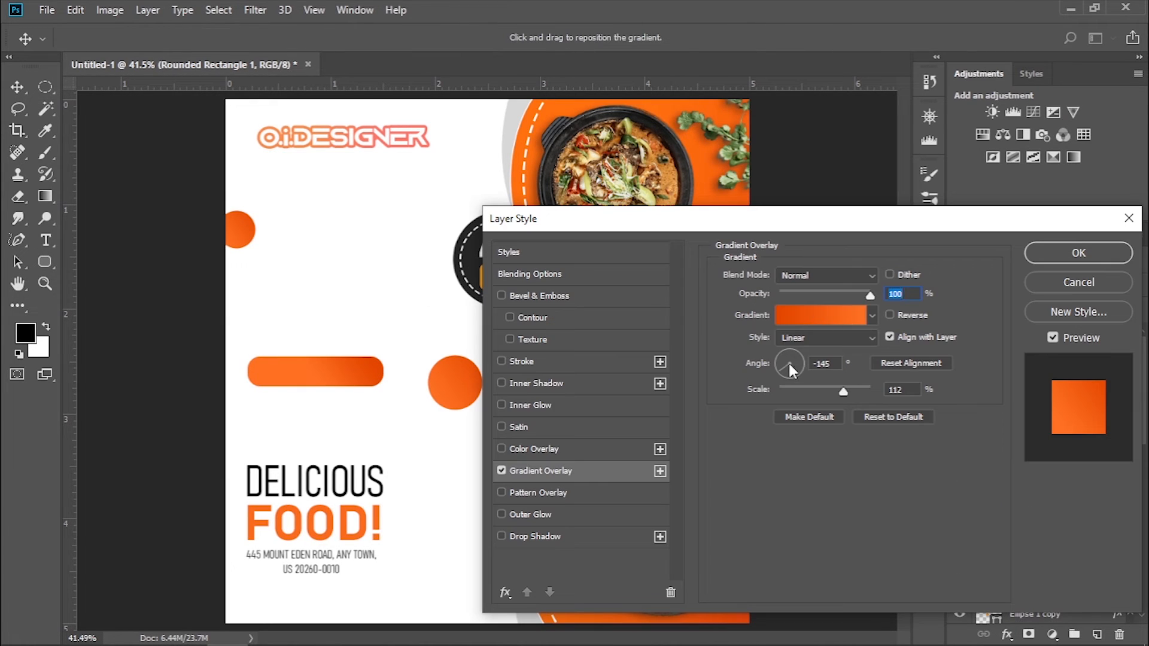
{"action": "left_click_drag", "start_coordinate": [844, 392], "coordinate": [856, 392]}
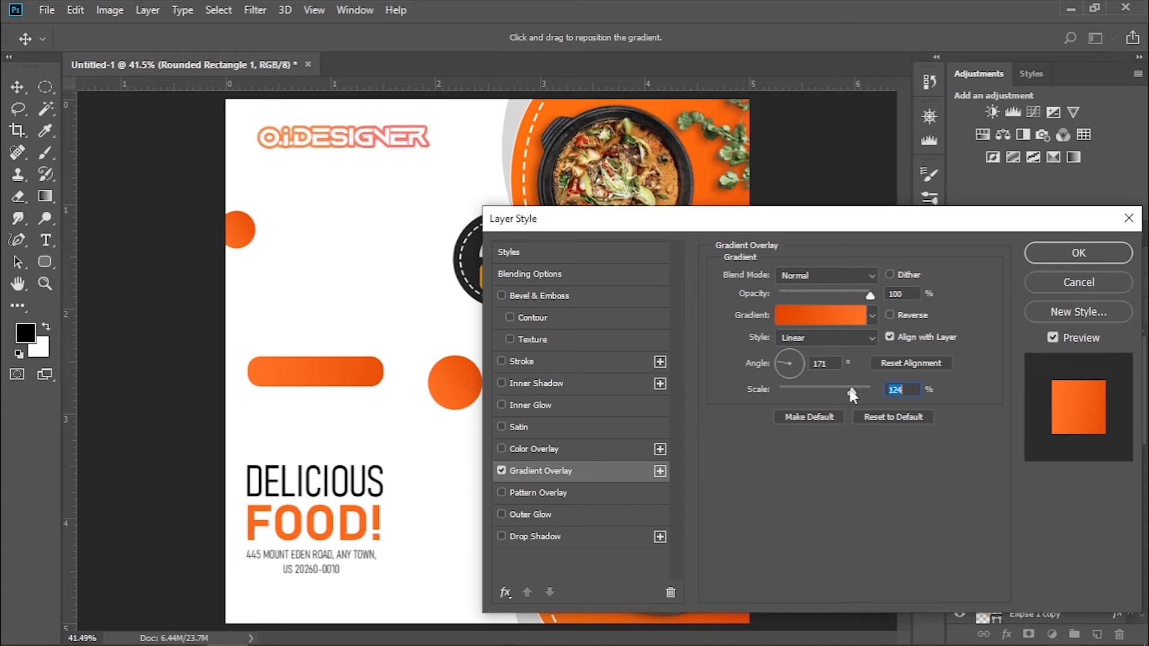
{"action": "left_click_drag", "start_coordinate": [869, 295], "coordinate": [840, 295]}
Add a 1 px outside stroke effect to the rounded rectangle, filled with solid black 000000
{"action": "left_click", "coordinate": [607, 367]}
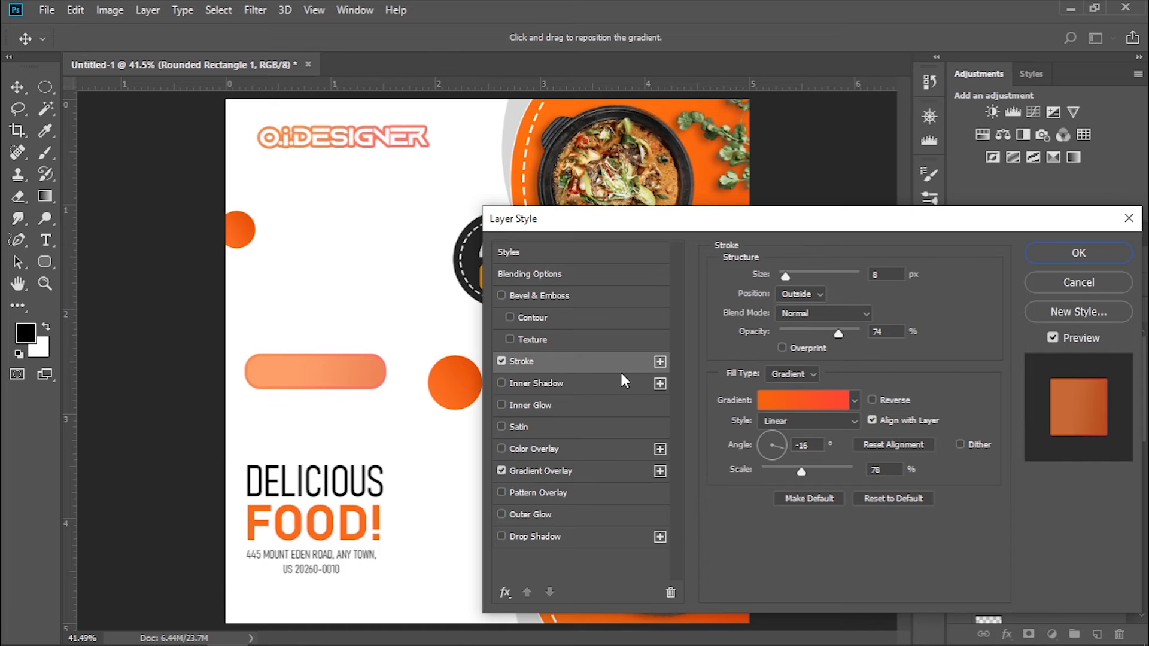
{"action": "left_click", "coordinate": [793, 376]}
{"action": "left_click", "coordinate": [798, 391]}
{"action": "left_click", "coordinate": [763, 406]}
{"action": "left_click_drag", "start_coordinate": [743, 426], "coordinate": [699, 545]}
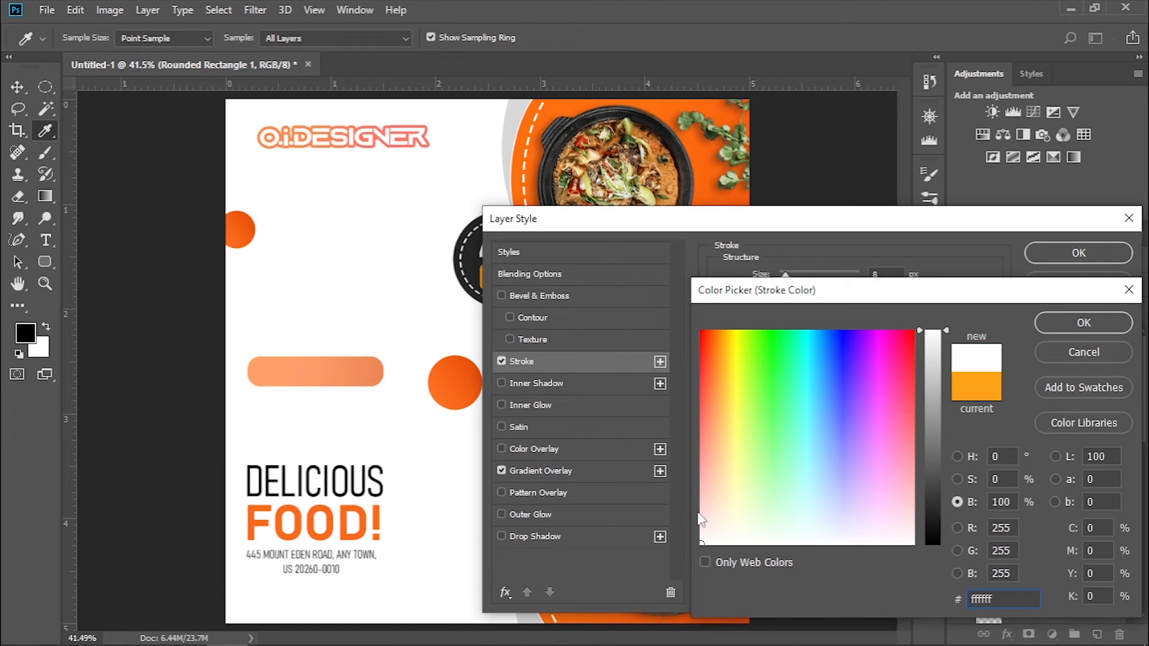
{"action": "left_click_drag", "start_coordinate": [936, 405], "coordinate": [933, 543]}
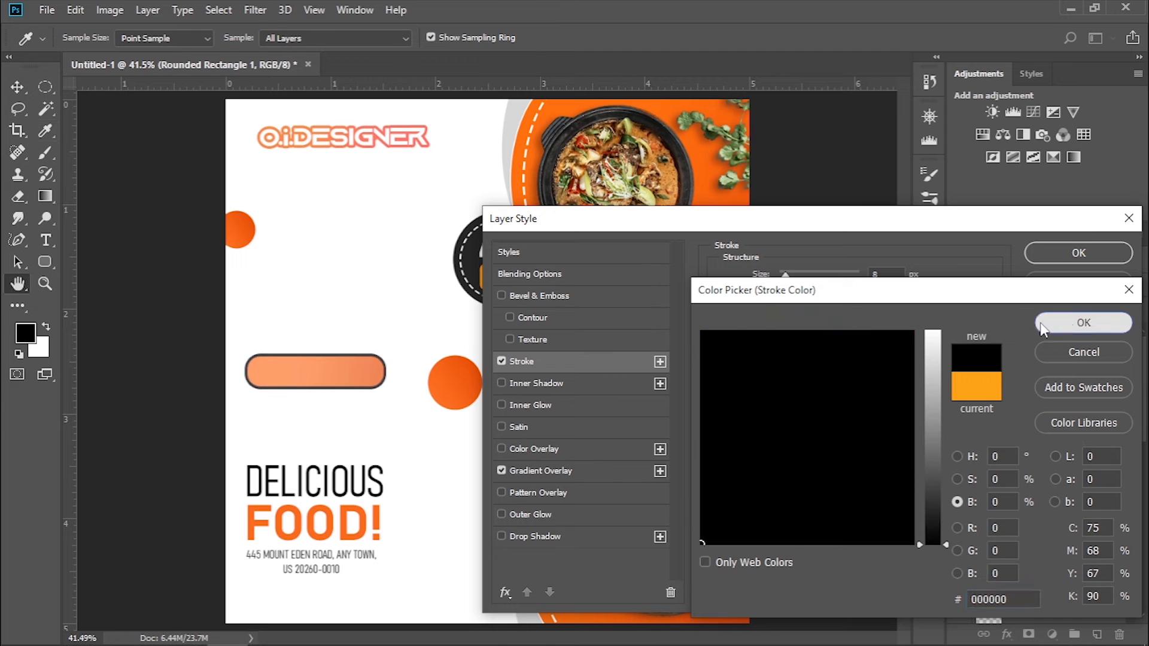
{"action": "left_click", "coordinate": [1083, 323]}
{"action": "key", "text": "BackSpace"}
{"action": "type", "text": "1"}
{"action": "key", "text": "Return"}
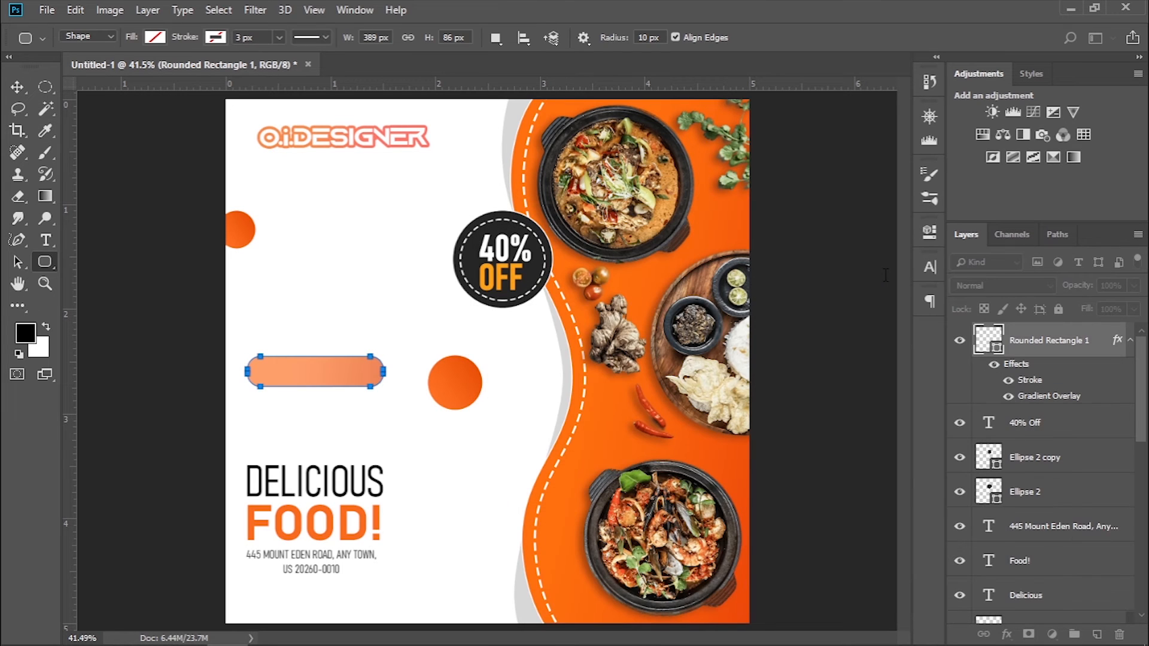
Add the text "ORDER NOW" on a new top layer, starting inside the orange button
{"action": "left_click", "coordinate": [1096, 633]}
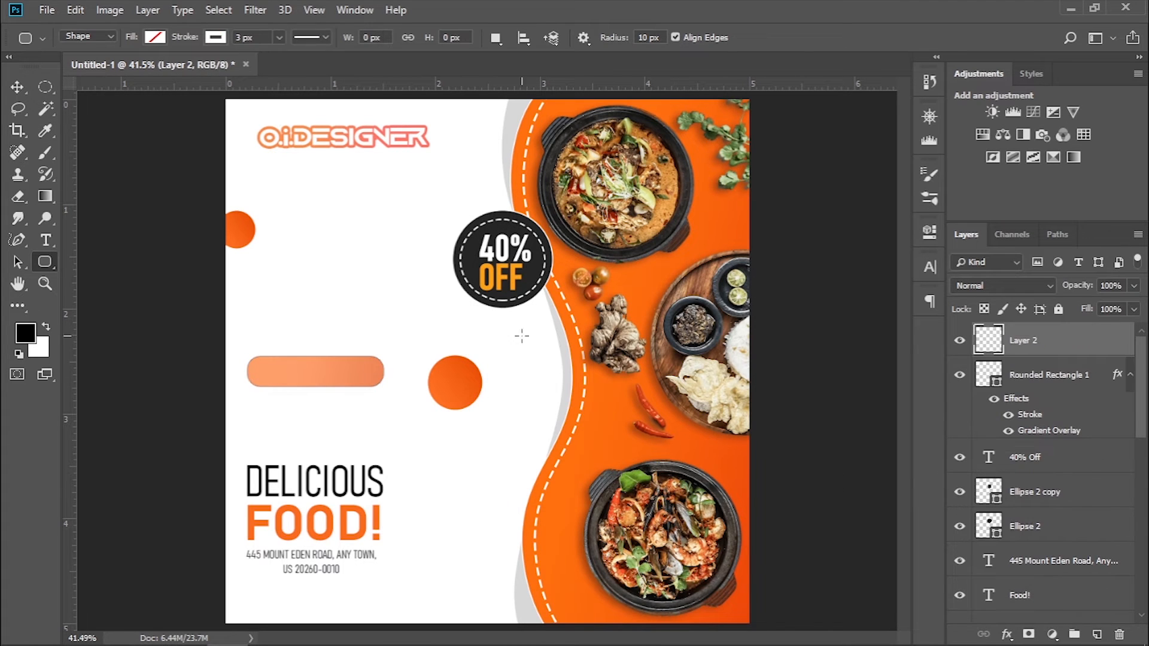
{"action": "key", "text": "t"}
{"action": "left_click", "coordinate": [273, 377]}
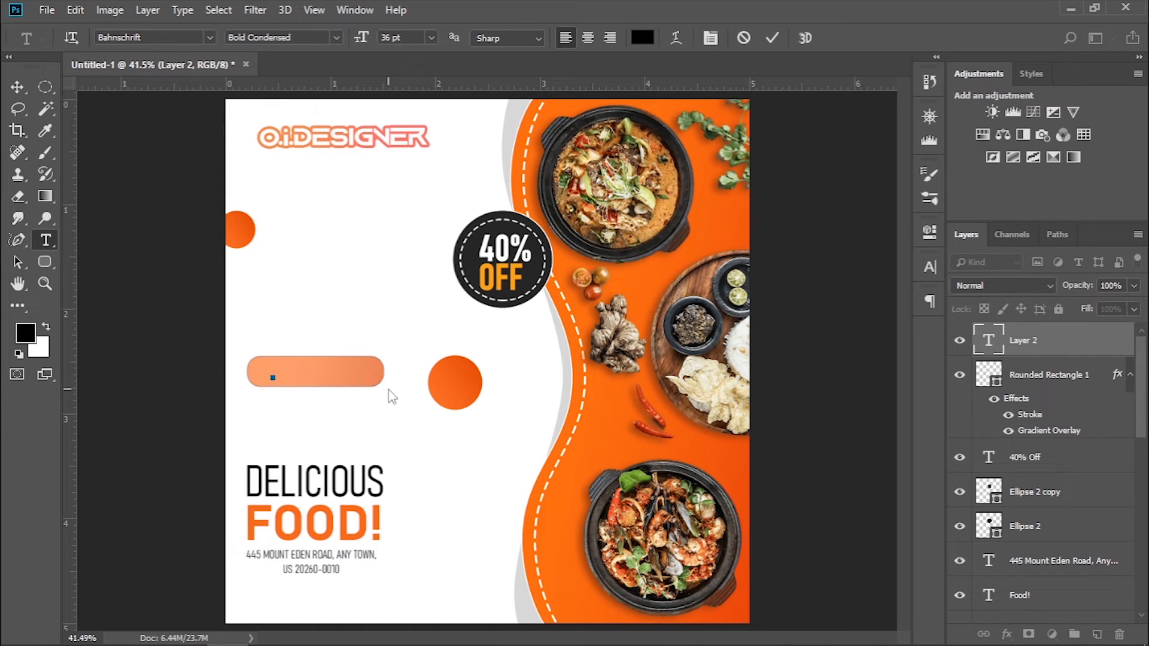
{"action": "type", "text": "ORDEE"}
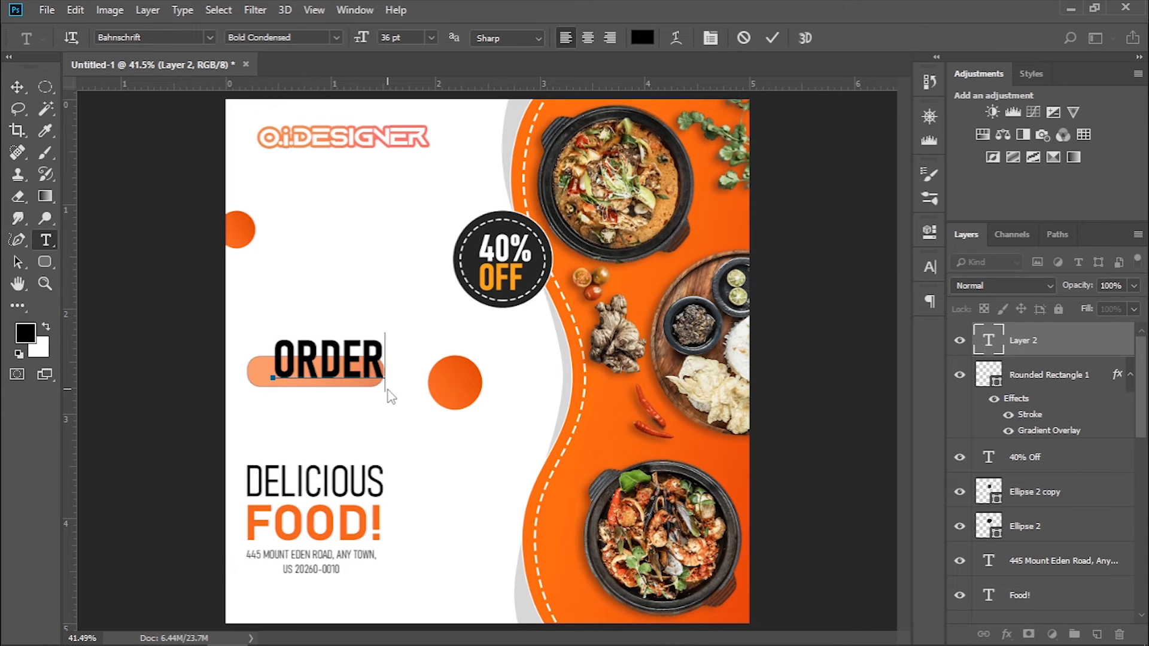
{"action": "type", "text": " NOW"}
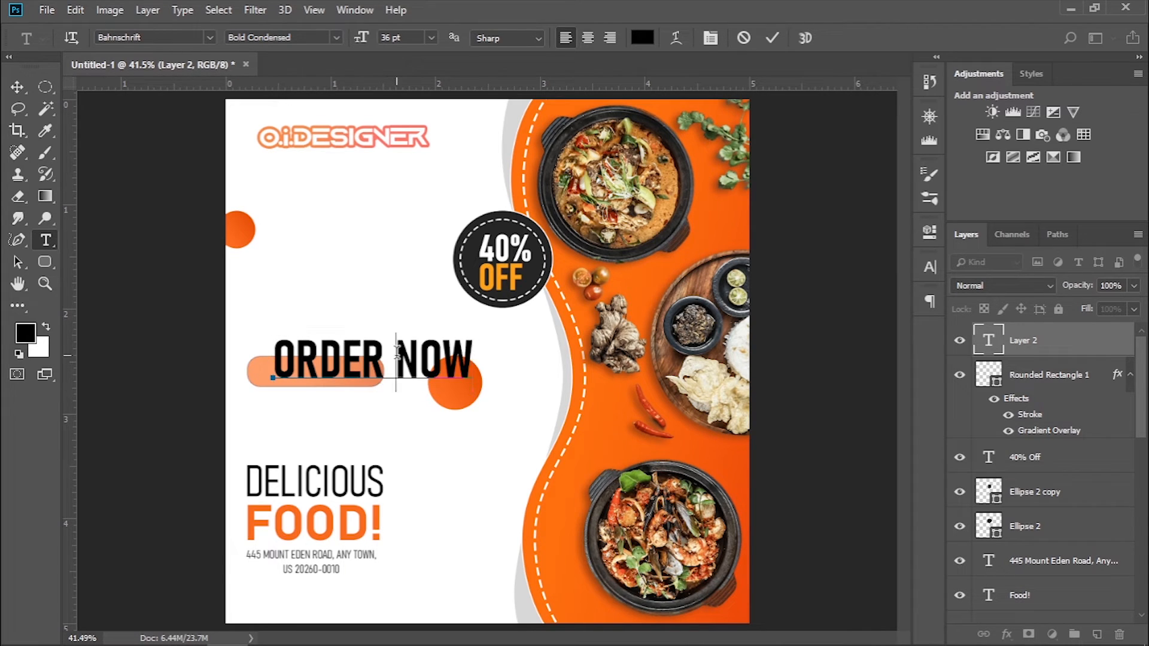
Format the "ORDER NOW" text in white ffffff at 14 pt
{"action": "key", "text": "ctrl+a"}
{"action": "left_click", "coordinate": [643, 40]}
{"action": "type", "text": "ffffff"}
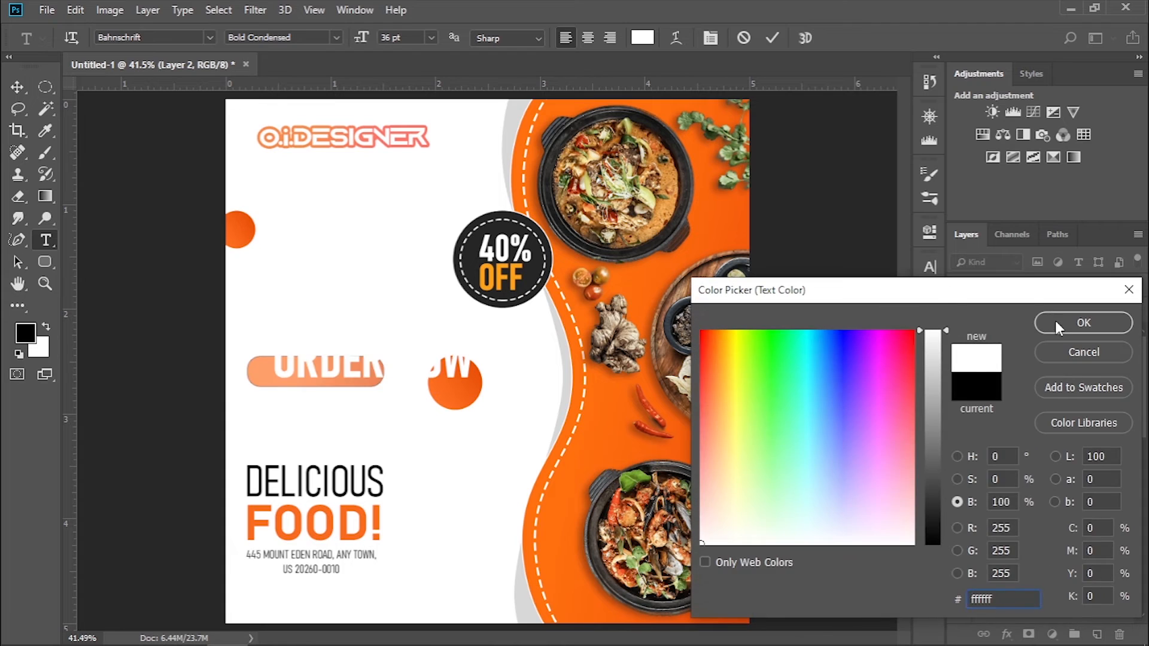
{"action": "left_click", "coordinate": [1057, 322]}
{"action": "left_click", "coordinate": [431, 37]}
{"action": "left_click", "coordinate": [416, 88]}
{"action": "left_click", "coordinate": [430, 38]}
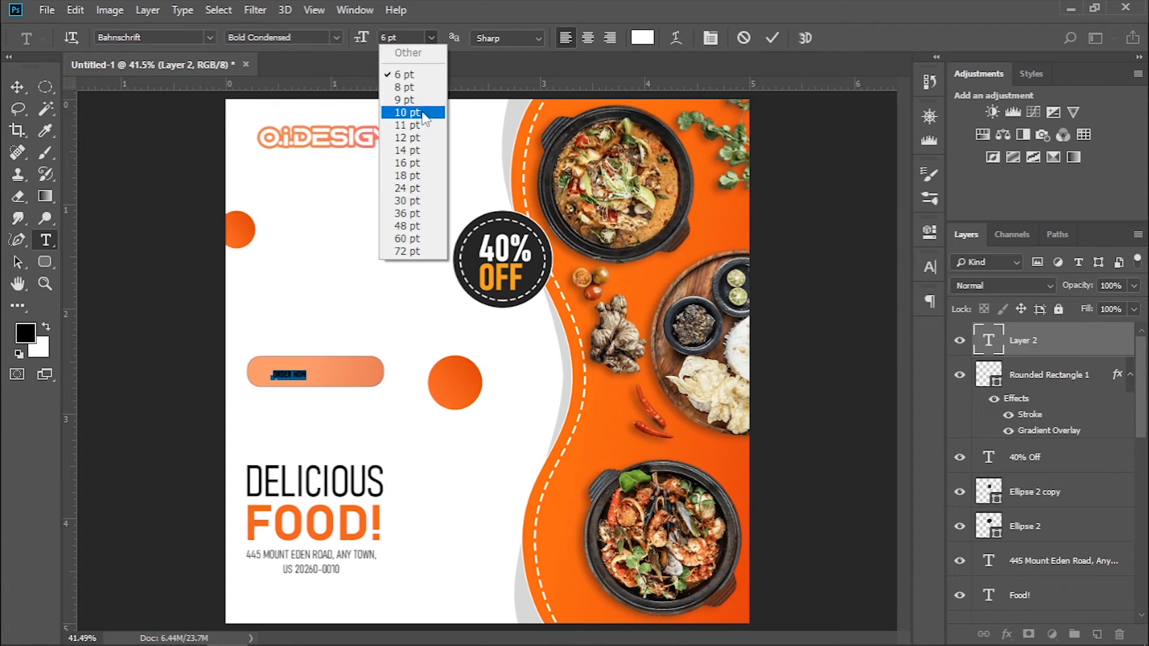
{"action": "left_click", "coordinate": [407, 112]}
{"action": "left_click", "coordinate": [430, 38]}
{"action": "left_click", "coordinate": [410, 153]}
{"action": "key", "text": "ctrl+Return"}
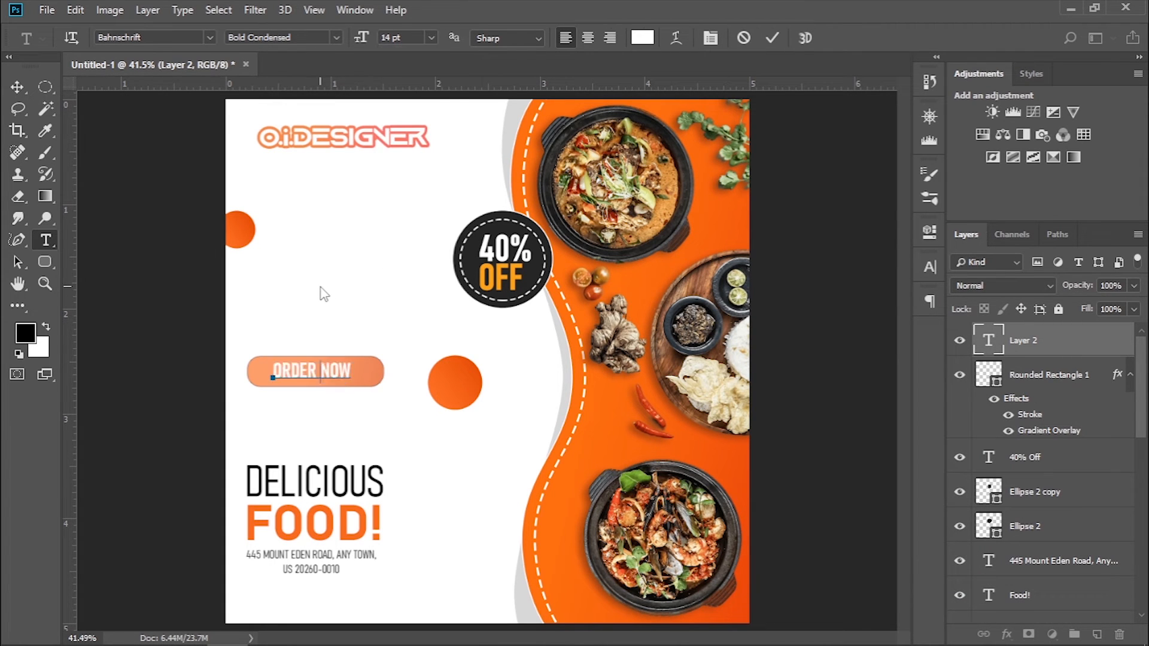
Position the "ORDER NOW" text in the vertical middle of the button
{"action": "key", "text": "v"}
{"action": "left_click_drag", "start_coordinate": [334, 368], "coordinate": [326, 376]}
{"action": "key", "text": "ctrl+t"}
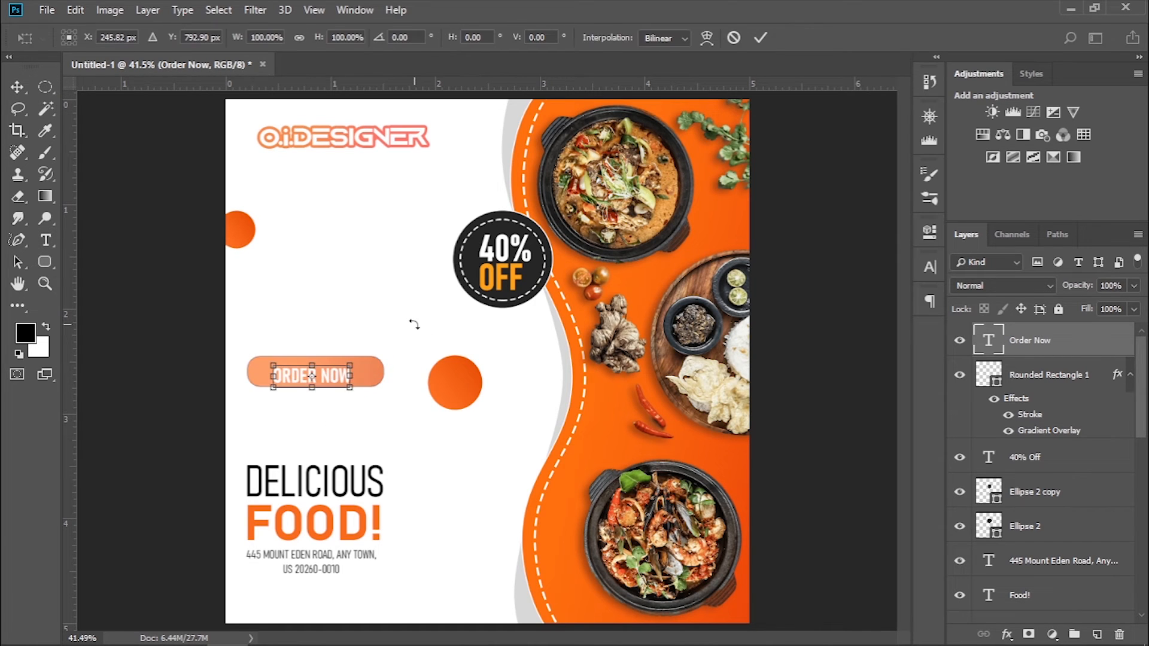
{"action": "key", "text": "Return"}
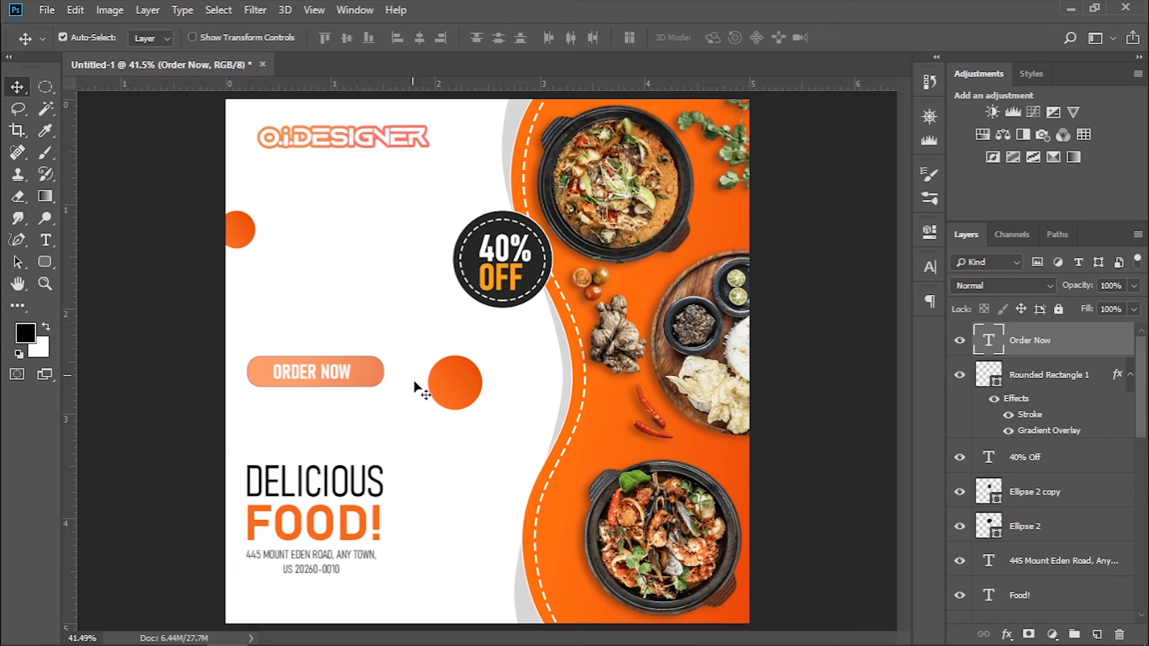
Raise the button's gradient overlay opacity to 99% and set its stroke size to 2 px
{"action": "double_click", "coordinate": [1029, 432]}
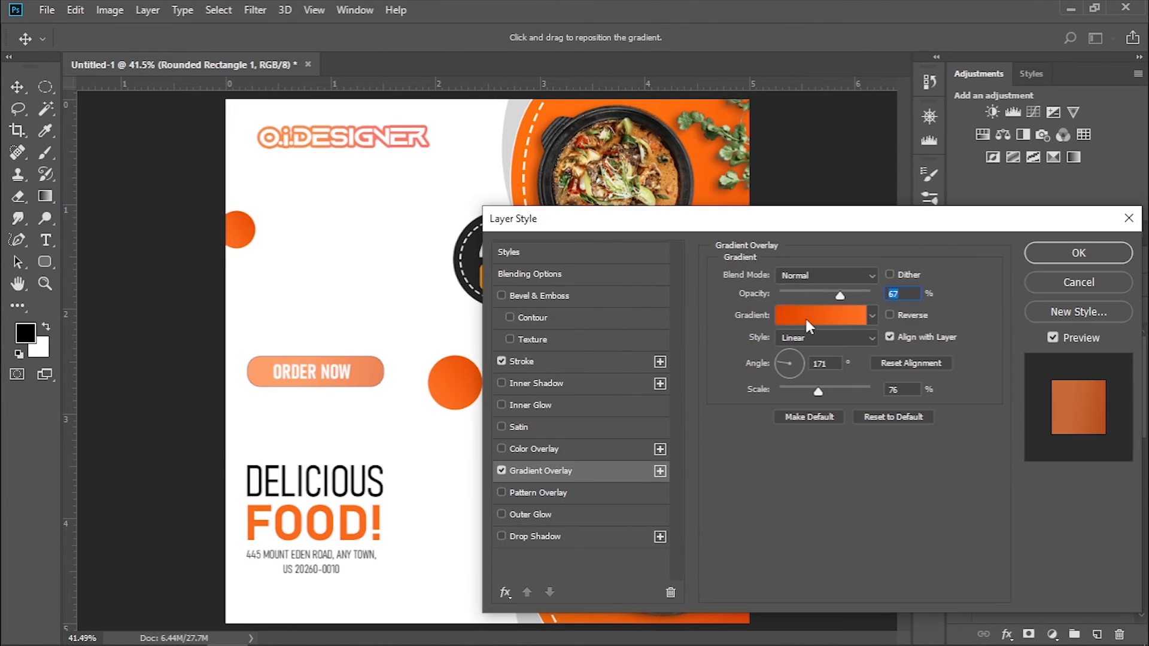
{"action": "left_click_drag", "start_coordinate": [850, 297], "coordinate": [871, 296]}
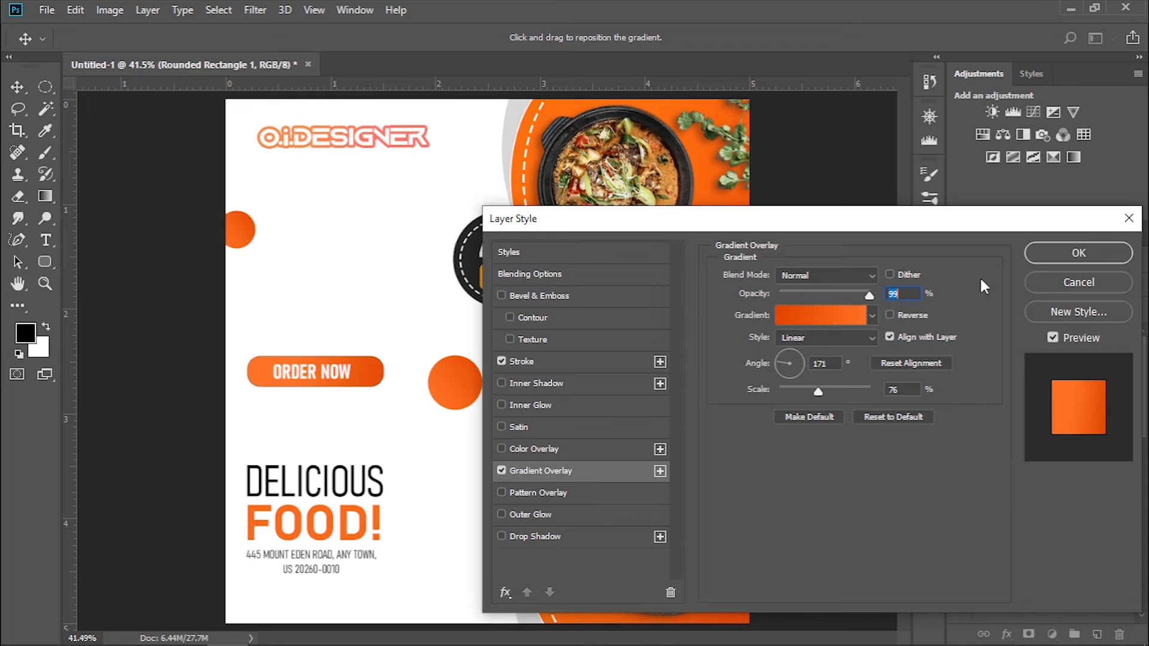
{"action": "left_click", "coordinate": [580, 363]}
{"action": "type", "text": "2"}
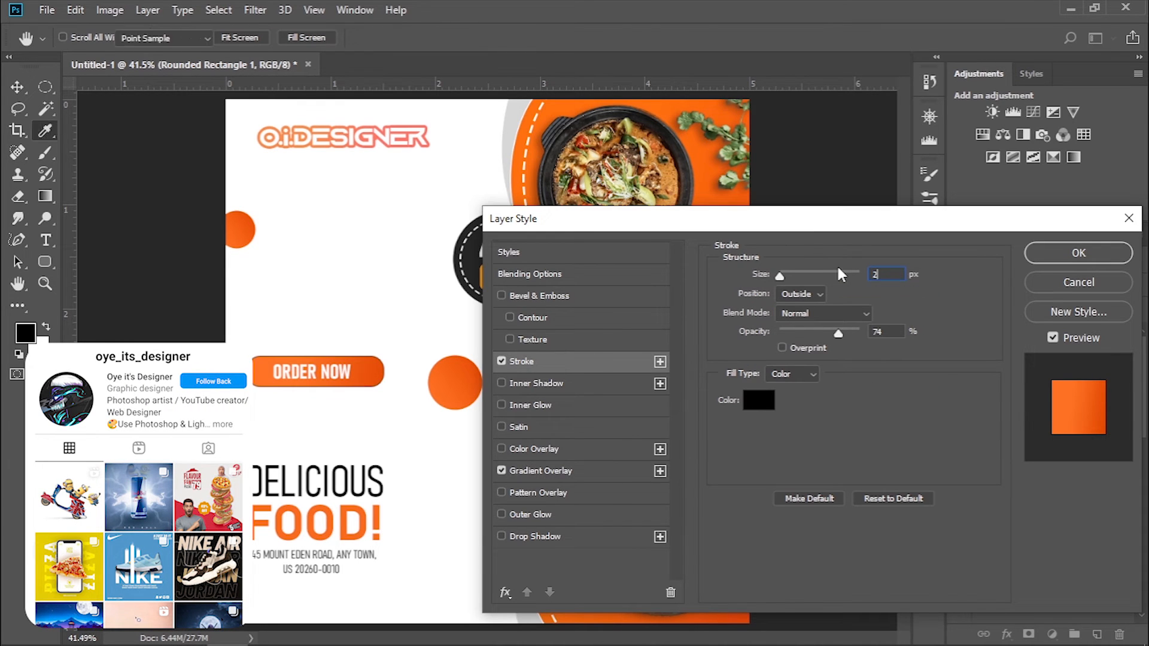
{"action": "key", "text": "Return"}
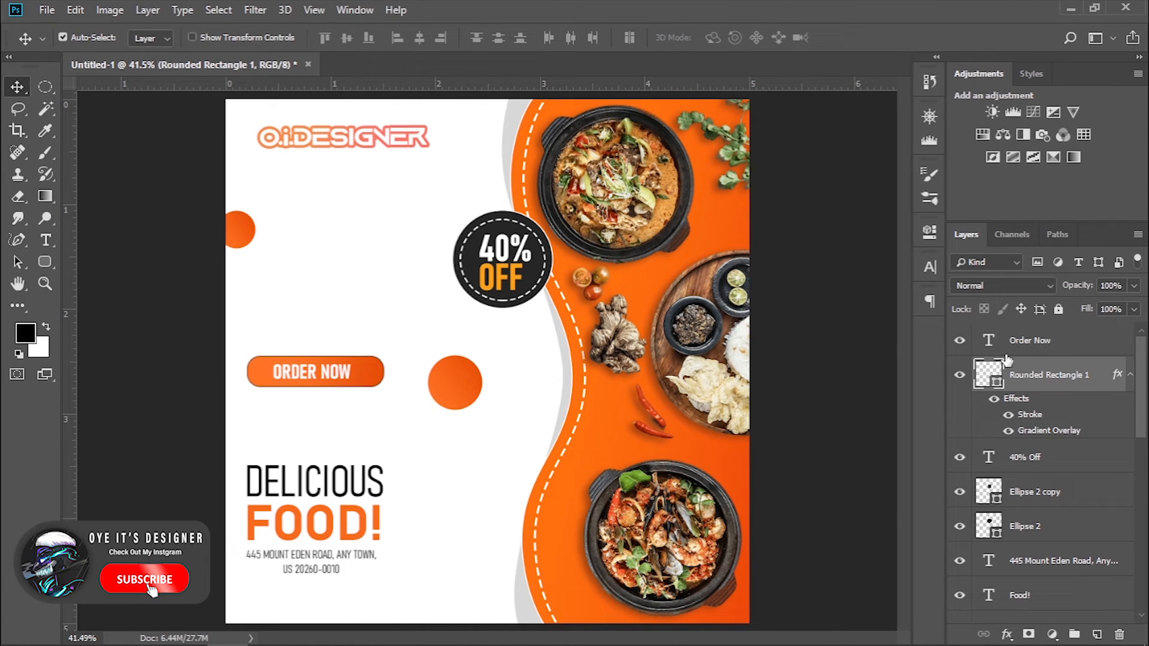
{"action": "scroll", "coordinate": [1044, 508], "scroll_direction": "down", "scroll_amount": 3}
{"action": "scroll", "coordinate": [1046, 508], "scroll_direction": "up", "scroll_amount": 3}
{"action": "scroll", "coordinate": [1046, 504], "scroll_direction": "down", "scroll_amount": 3}
{"action": "left_click_drag", "start_coordinate": [1047, 466], "coordinate": [1096, 633]}
{"action": "left_click_drag", "start_coordinate": [329, 566], "coordinate": [316, 592]}
{"action": "key", "text": "t"}
{"action": "type", "text": "40"}
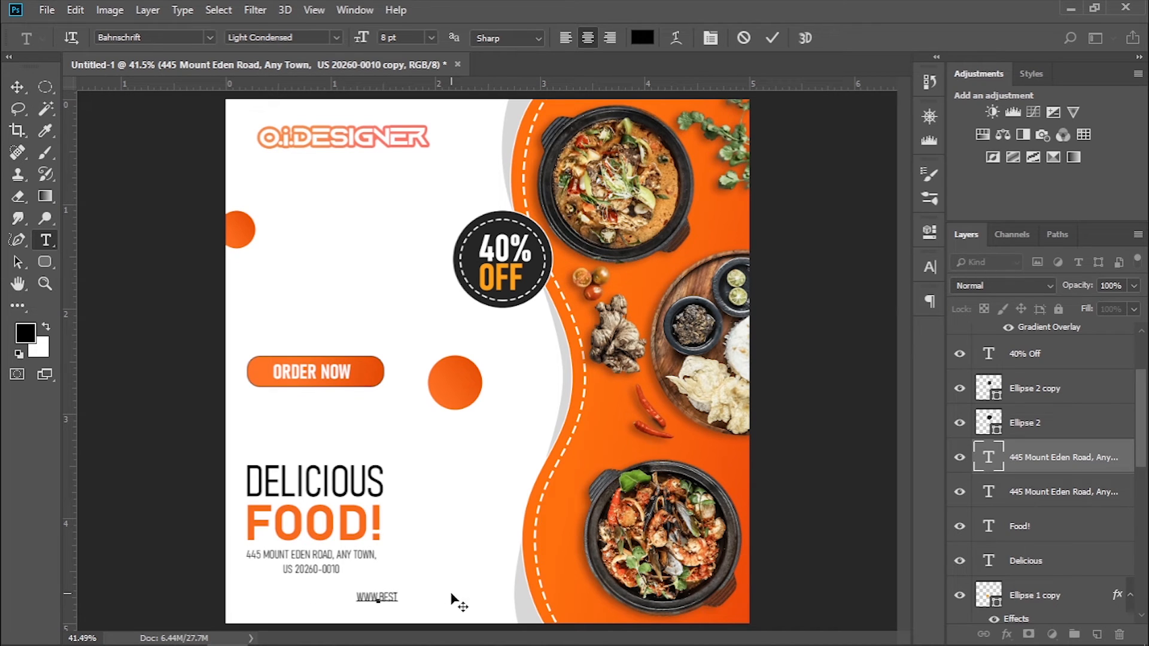
{"action": "type", "text": "INDIAFOOD.COMM"}
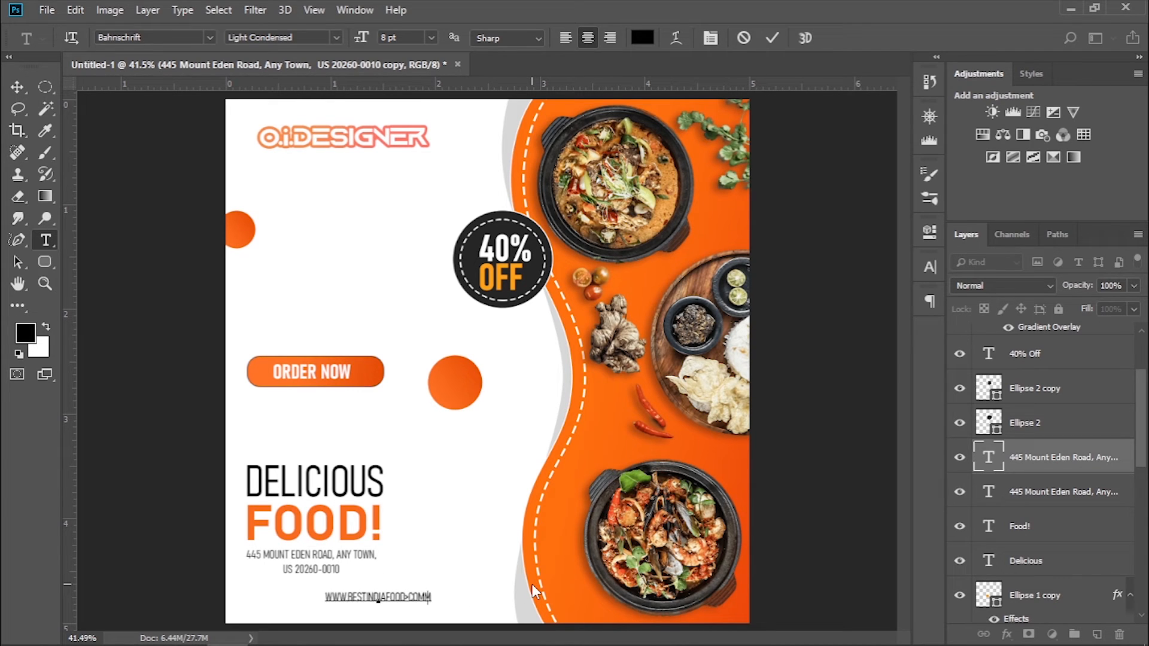
{"action": "key", "text": "BackSpace"}
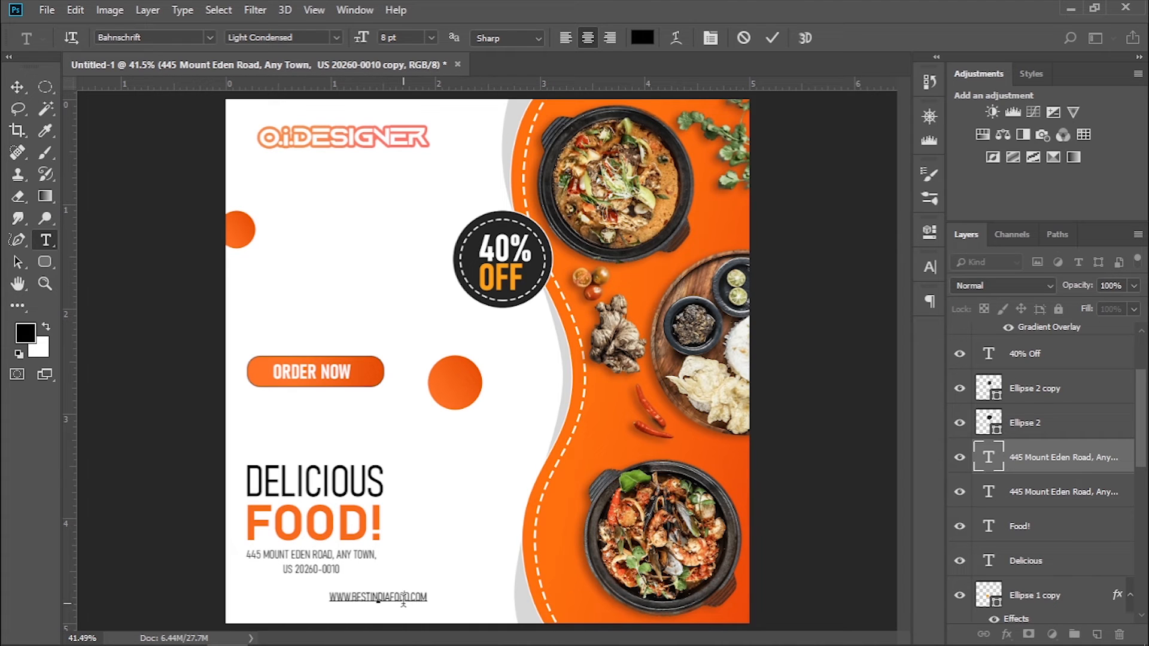
Restyle the website line as Light SemiCondensed with wider letter spacing at the poster's lower edge, and move the heading and address up
{"action": "key", "text": "ctrl+a"}
{"action": "left_click", "coordinate": [929, 267]}
{"action": "left_click", "coordinate": [10, 95]}
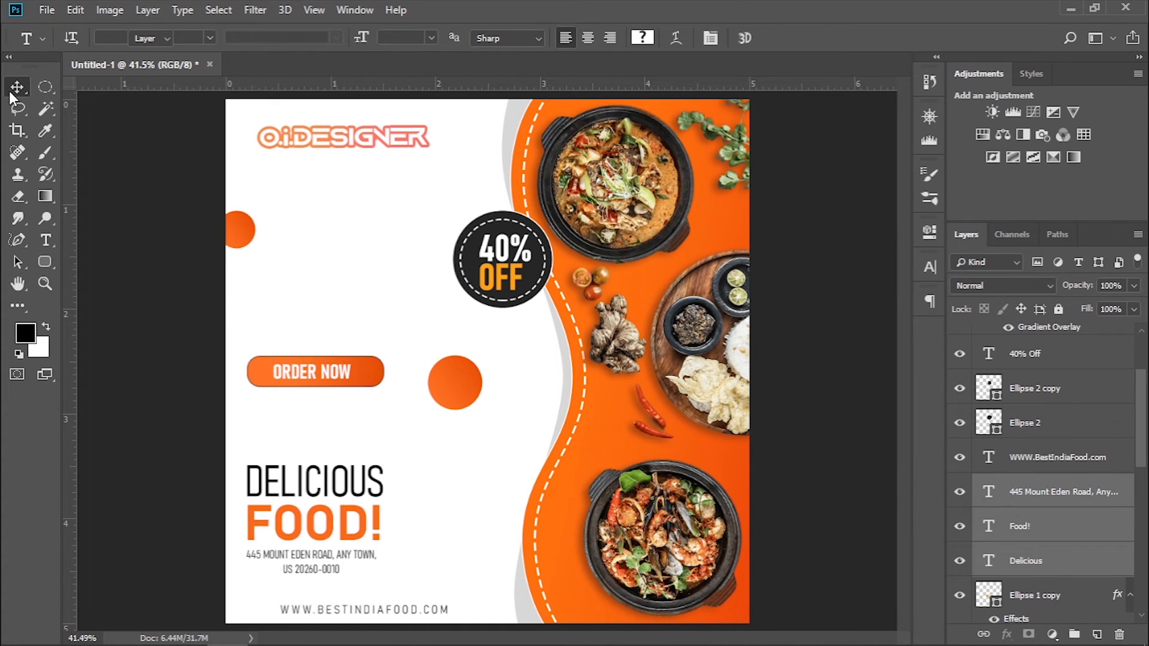
{"action": "left_click_drag", "start_coordinate": [341, 532], "coordinate": [296, 478]}
{"action": "left_click_drag", "start_coordinate": [358, 610], "coordinate": [363, 610]}
Add a phone number line in SemiBold Condensed at 10 pt and place it between "FOOD!" and the address
{"action": "left_click", "coordinate": [45, 240]}
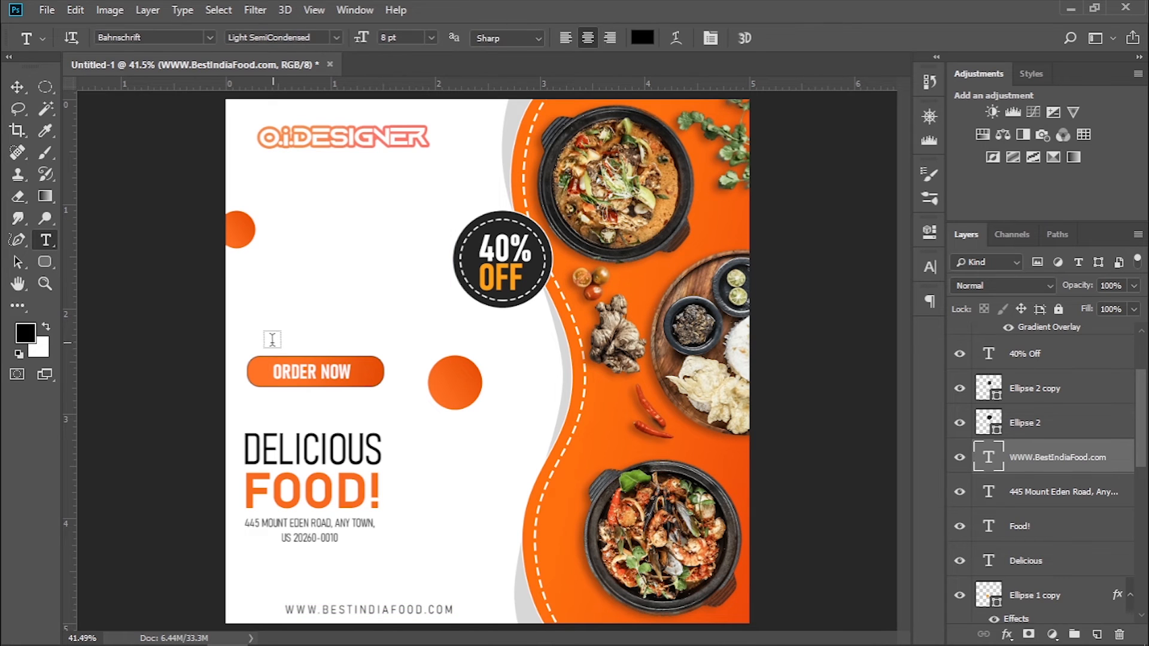
{"action": "left_click", "coordinate": [269, 342]}
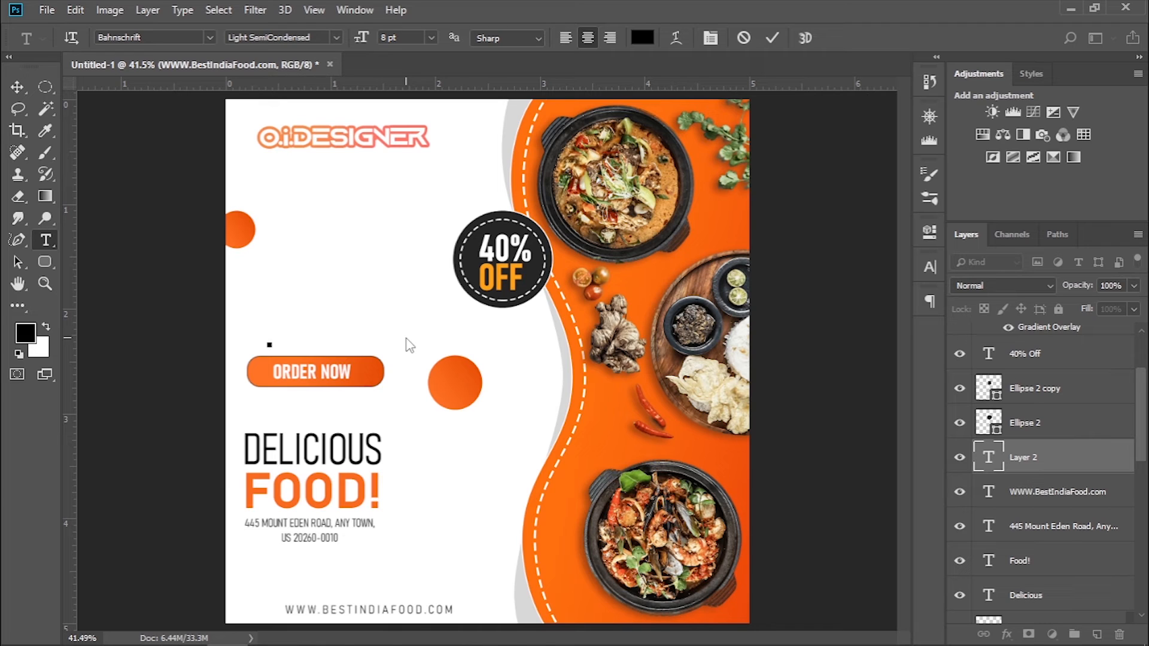
{"action": "key", "text": "ctrl+v"}
{"action": "left_click_drag", "start_coordinate": [305, 341], "coordinate": [351, 337]}
{"action": "triple_click", "coordinate": [341, 338]}
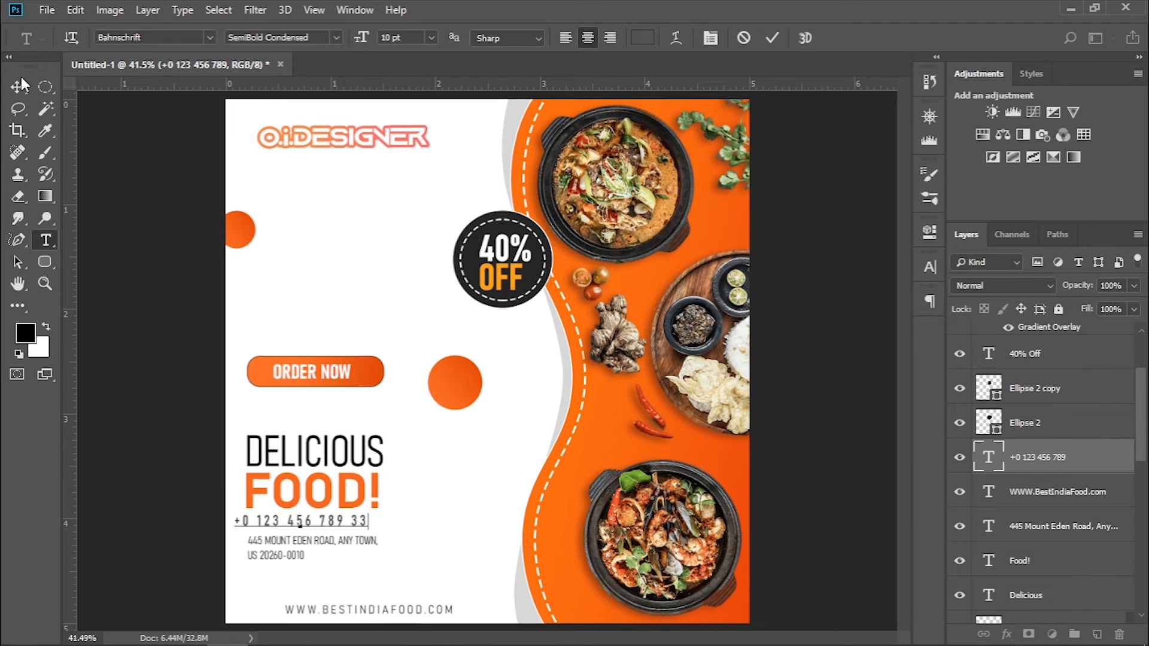
{"action": "left_click", "coordinate": [17, 86]}
{"action": "left_click_drag", "start_coordinate": [299, 518], "coordinate": [310, 545]}
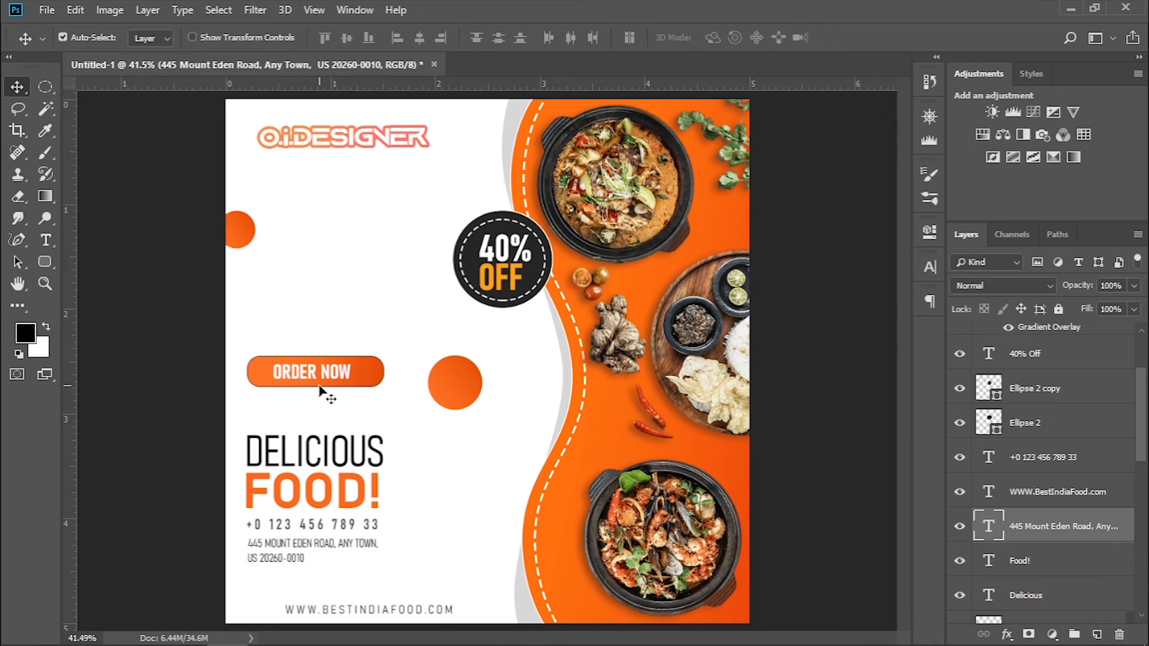
Move the orange button rectangle higher on the poster and enlarge it
{"action": "left_click_drag", "start_coordinate": [379, 374], "coordinate": [415, 331]}
{"action": "key", "text": "ctrl+t"}
{"action": "key", "text": "Return"}
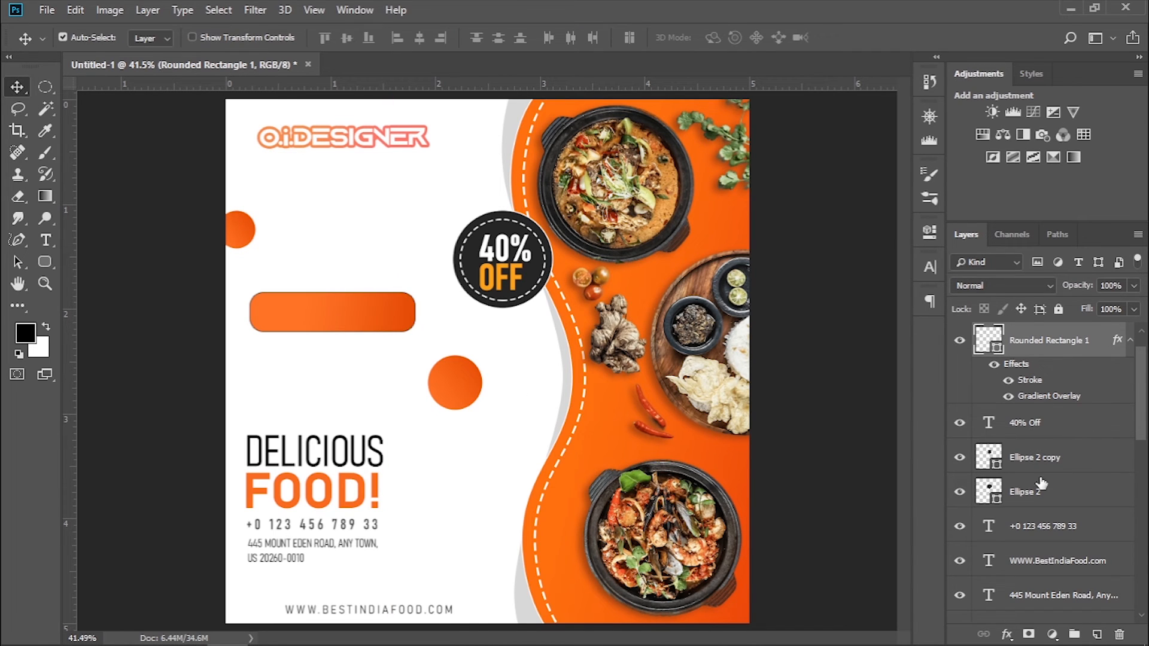
Move the "ORDER NOW" text onto the enlarged button, scale it to about 135% by 120%, and center it there
{"action": "scroll", "coordinate": [1042, 484], "scroll_direction": "down", "scroll_amount": 2}
{"action": "scroll", "coordinate": [1052, 508], "scroll_direction": "up", "scroll_amount": 3}
{"action": "scroll", "coordinate": [1052, 507], "scroll_direction": "down", "scroll_amount": 5}
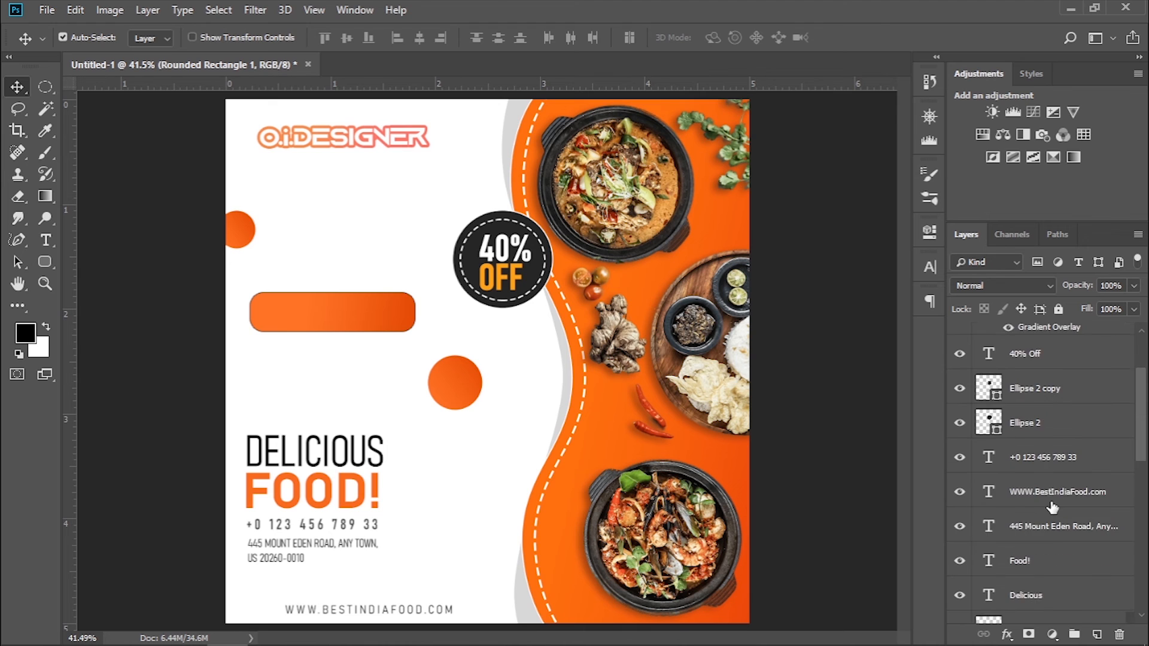
{"action": "left_click_drag", "start_coordinate": [323, 383], "coordinate": [390, 310]}
{"action": "key", "text": "ctrl+t"}
{"action": "left_click_drag", "start_coordinate": [287, 312], "coordinate": [285, 312]}
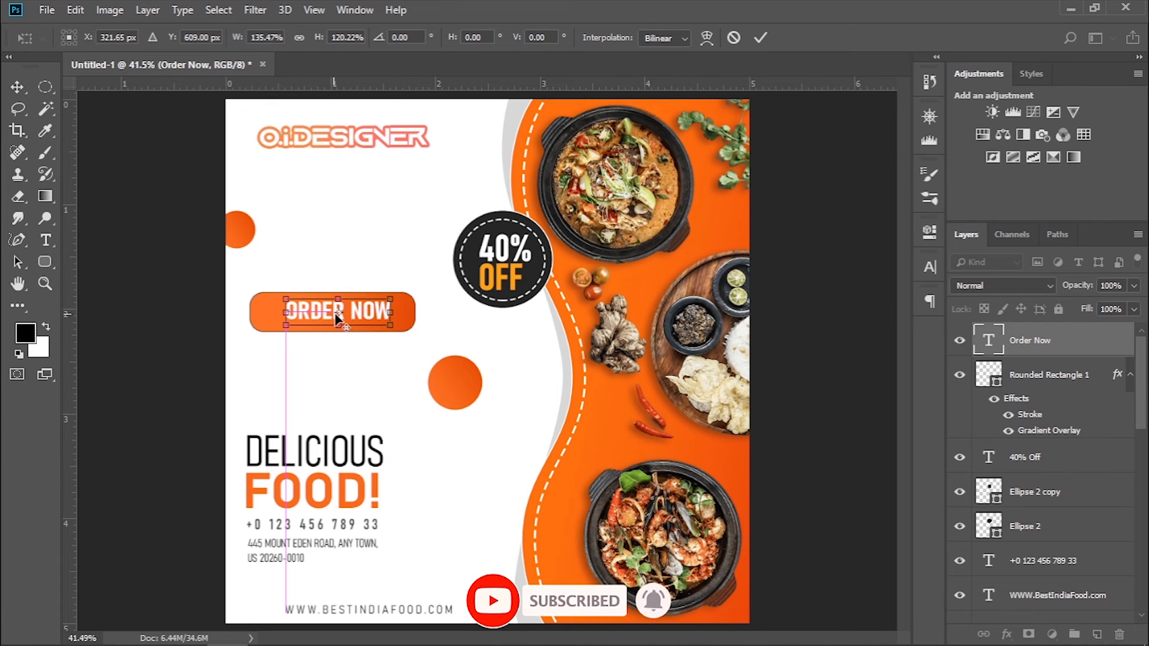
{"action": "mouse_move", "coordinate": [362, 310]}
{"action": "left_mouse_down"}
{"action": "mouse_move", "coordinate": [355, 317]}
{"action": "mouse_move", "coordinate": [381, 315]}
{"action": "left_mouse_up"}
{"action": "key", "text": "v"}
{"action": "left_click", "coordinate": [503, 254]}
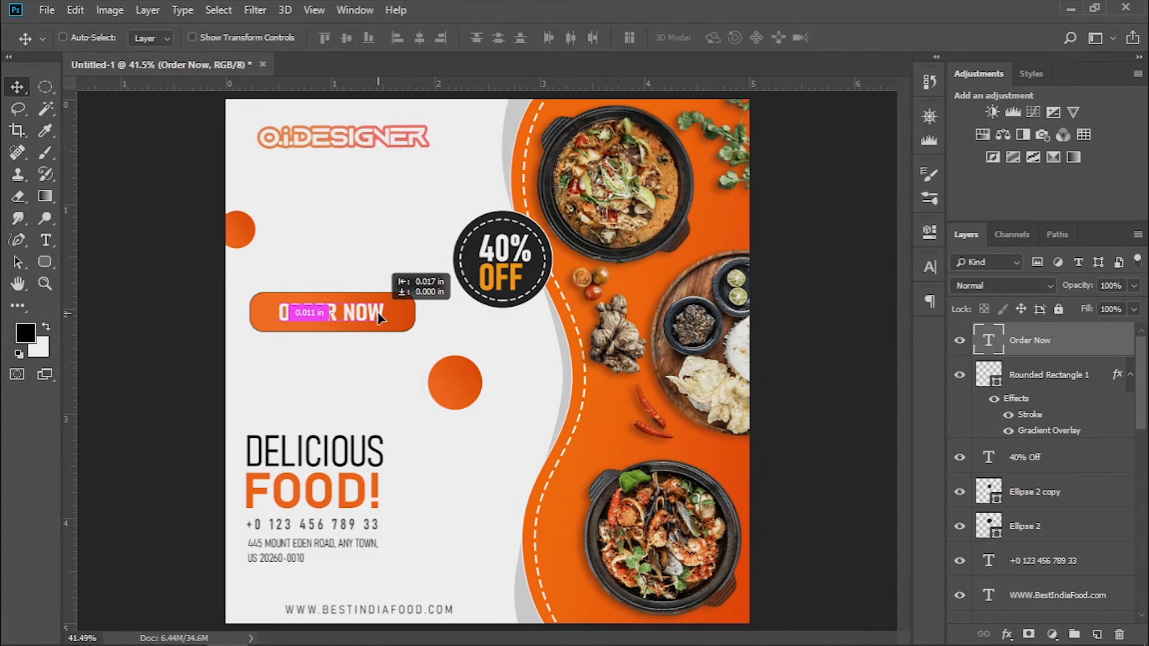
Change the country code of the phone number line to +94 and align the line beneath the address
{"action": "scroll", "coordinate": [370, 538], "scroll_direction": "up", "scroll_amount": 1}
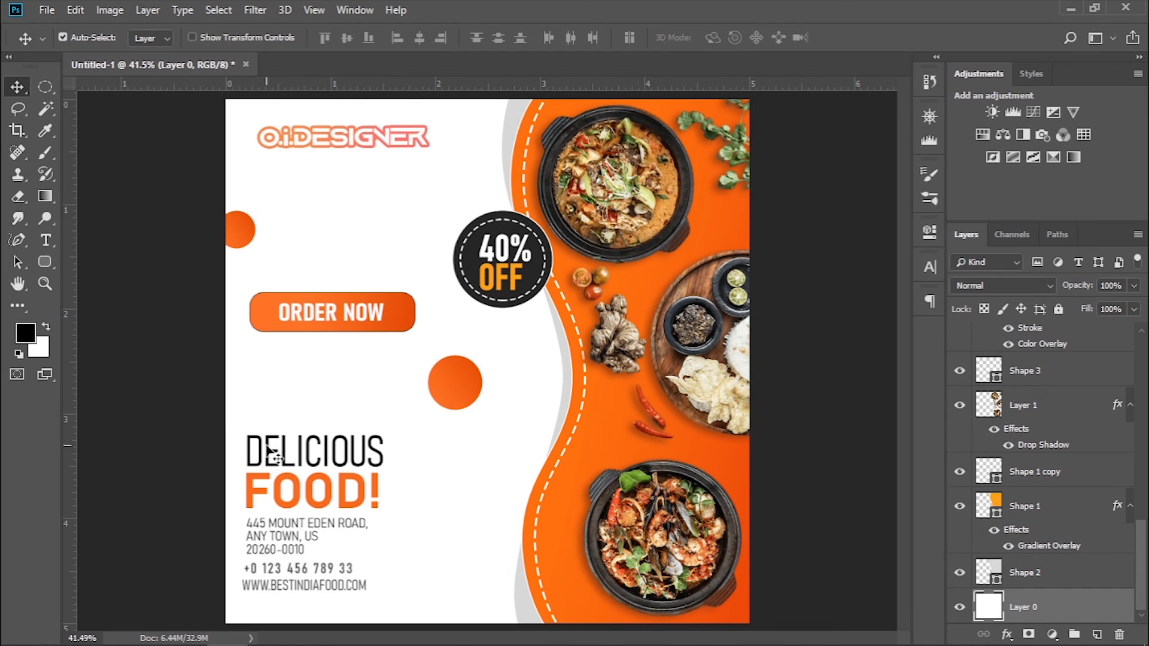
{"action": "key", "text": "t"}
{"action": "left_click", "coordinate": [254, 568]}
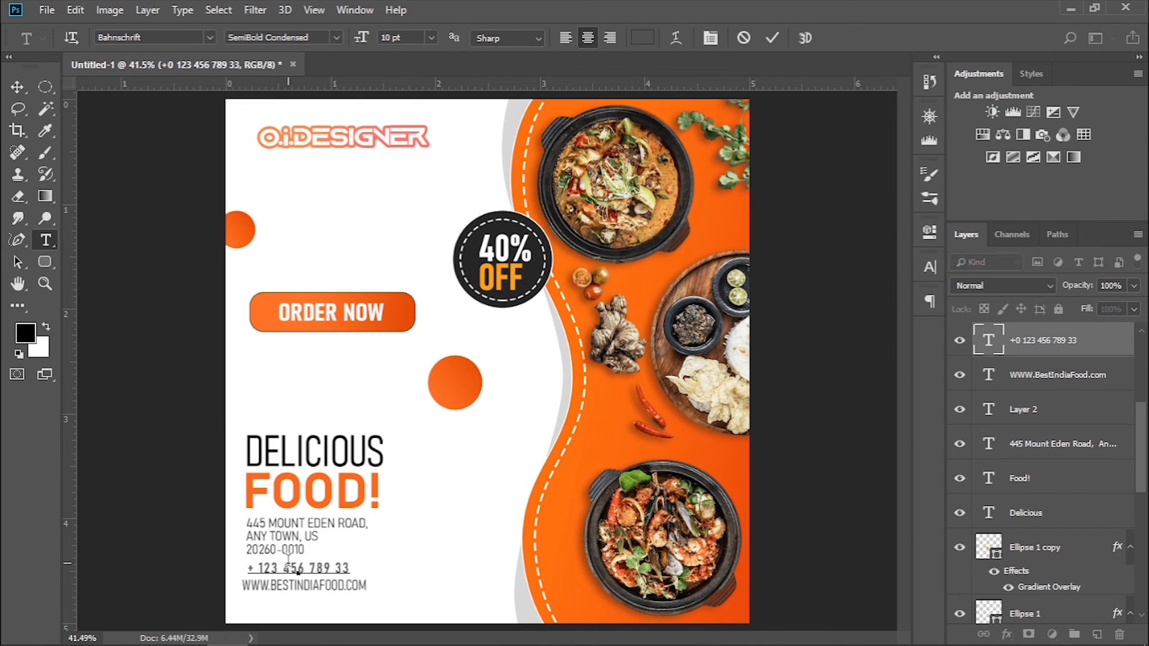
{"action": "type", "text": "4"}
{"action": "left_click_drag", "start_coordinate": [338, 571], "coordinate": [342, 575]}
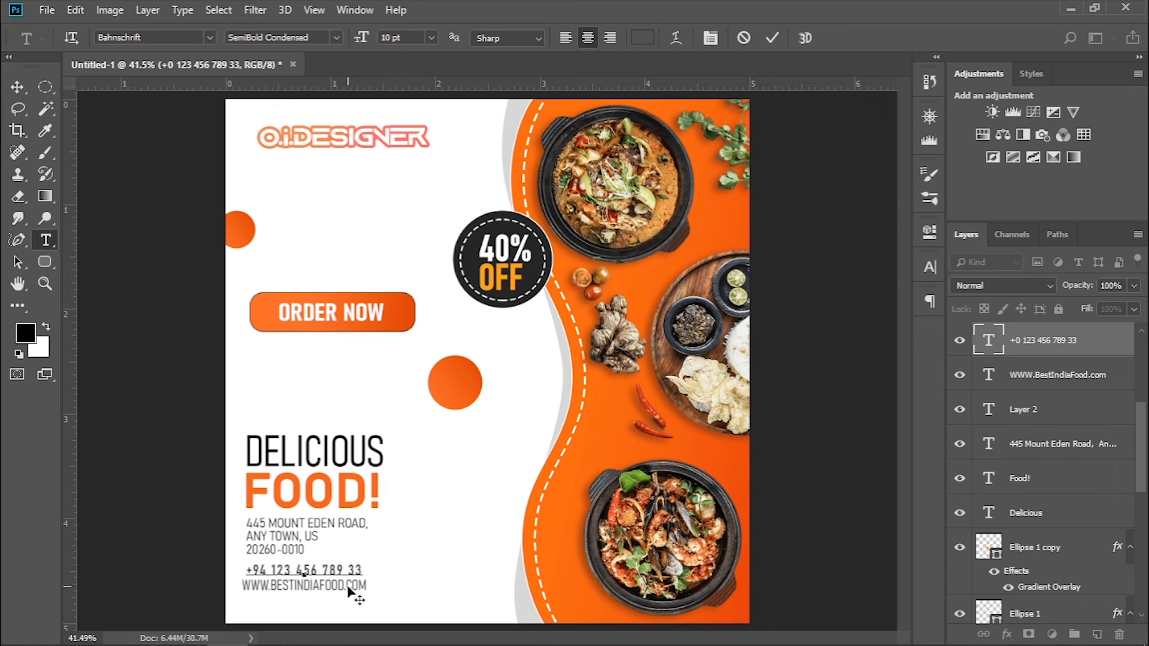
{"action": "left_click", "coordinate": [18, 86]}
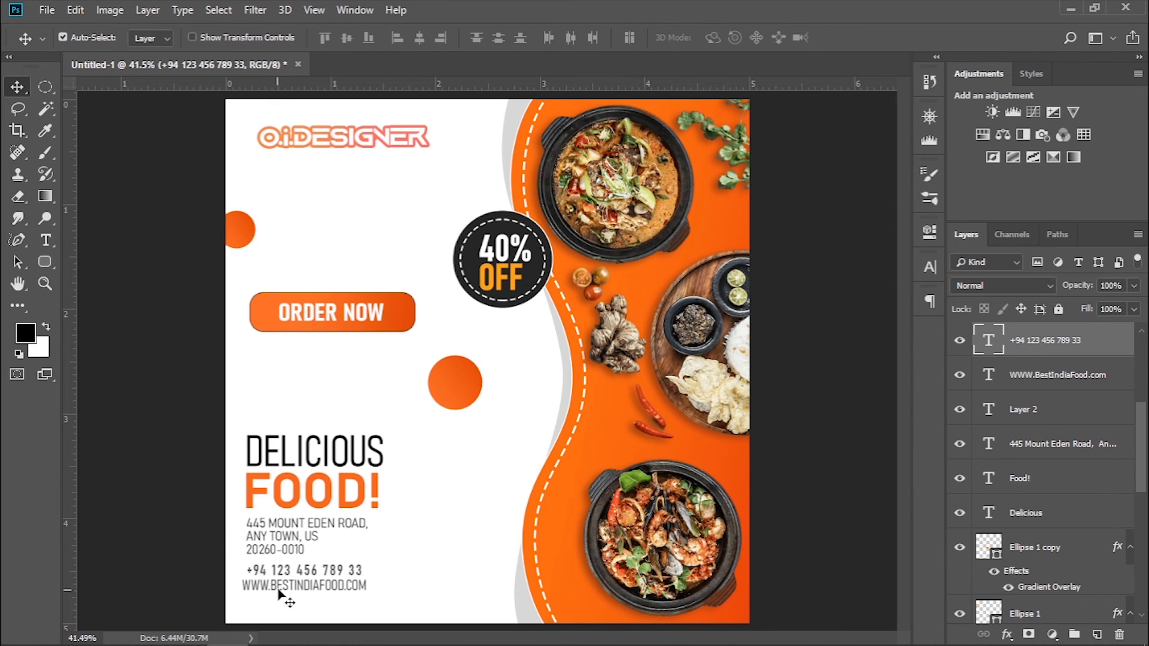
Nudge the website line into alignment with the address and recolor the phone number line a lighter gray
{"action": "left_click_drag", "start_coordinate": [279, 591], "coordinate": [284, 591]}
{"action": "left_click", "coordinate": [312, 575]}
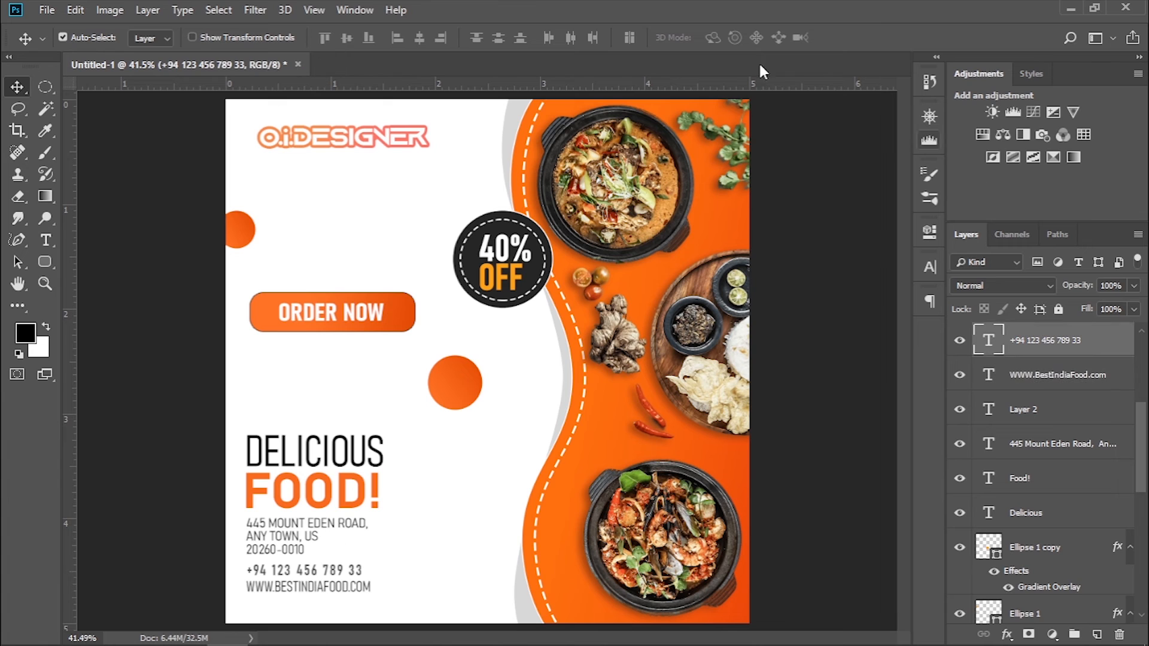
{"action": "left_click", "coordinate": [46, 240]}
{"action": "left_click", "coordinate": [642, 37]}
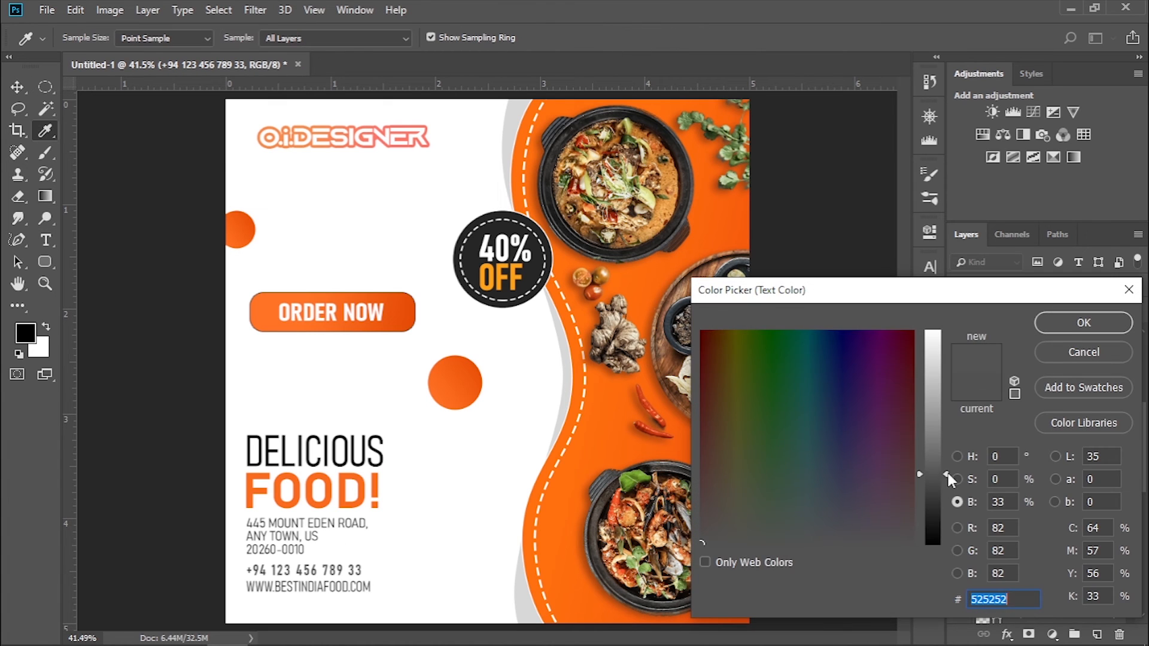
{"action": "left_click_drag", "start_coordinate": [946, 472], "coordinate": [939, 449]}
{"action": "left_click", "coordinate": [1084, 322]}
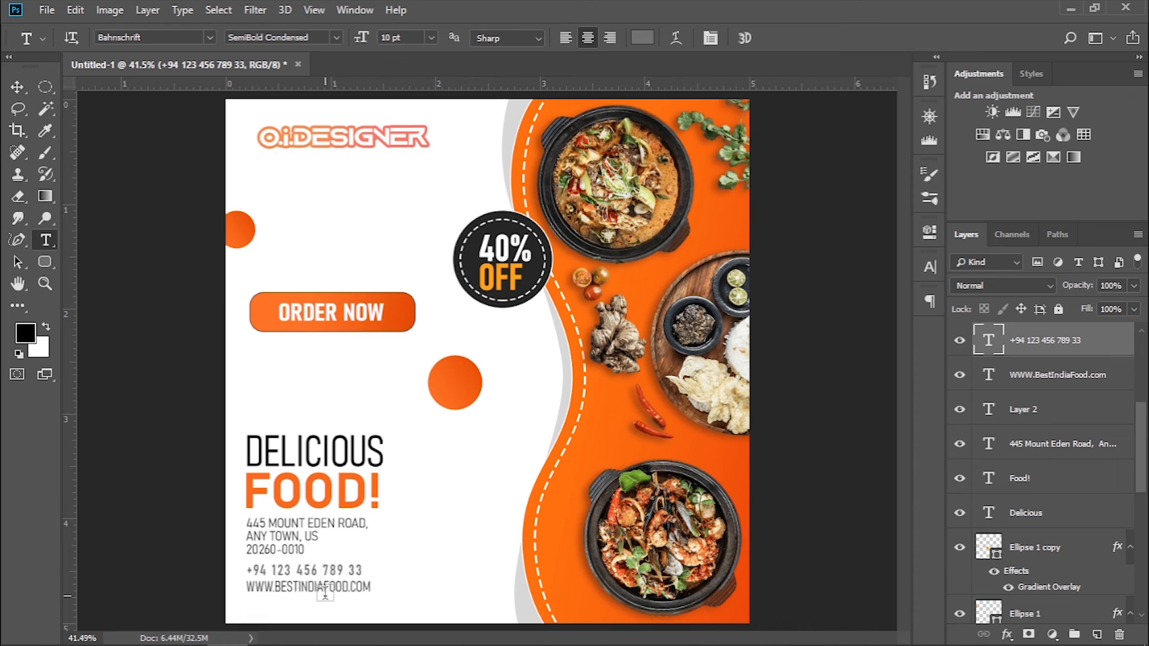
{"action": "left_click", "coordinate": [17, 87]}
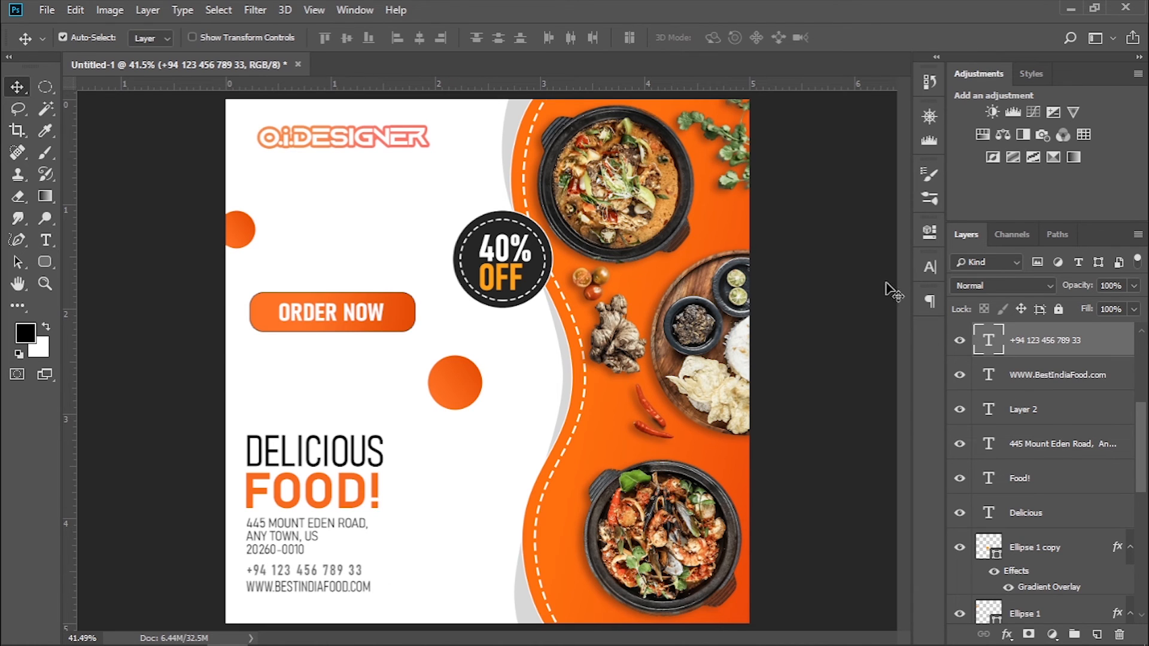
Underline the phone number and website lines, moving the website line slightly lower to widen the gap between them
{"action": "left_click", "coordinate": [930, 265]}
{"action": "left_click", "coordinate": [871, 393]}
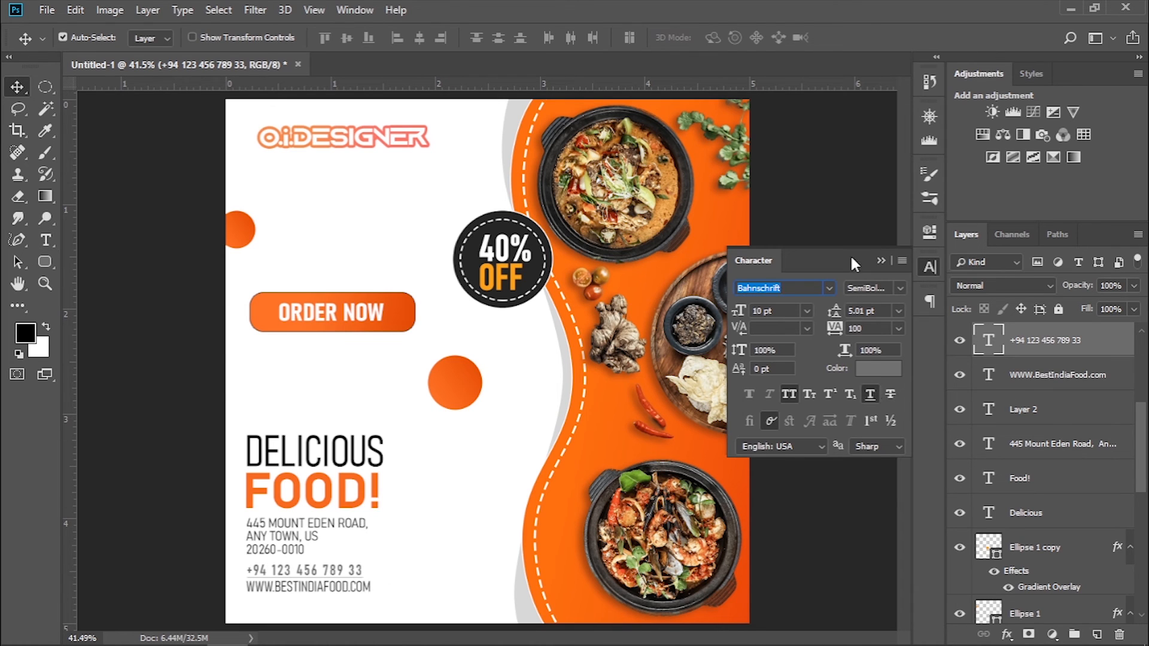
{"action": "mouse_move", "coordinate": [319, 596]}
{"action": "left_mouse_down"}
{"action": "mouse_move", "coordinate": [326, 539]}
{"action": "mouse_move", "coordinate": [320, 603]}
{"action": "left_mouse_up"}
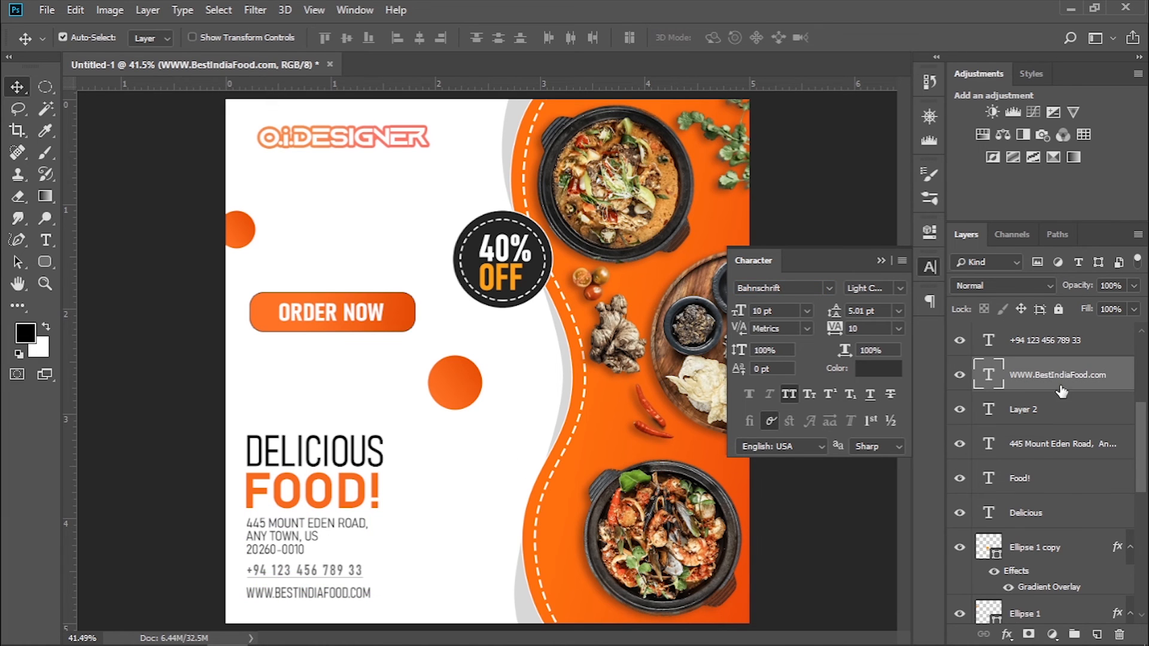
{"action": "left_click", "coordinate": [871, 394]}
{"action": "left_click", "coordinate": [885, 256]}
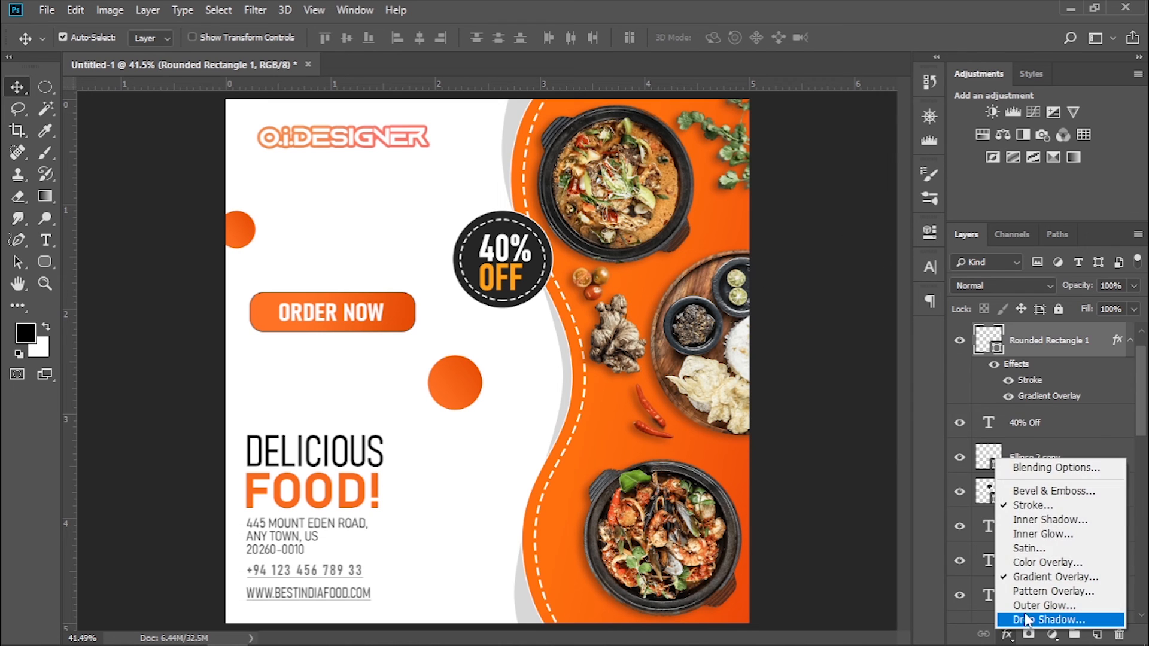
Add a brown drop shadow to the order button's rounded rectangle with Normal blending, 77% opacity, a 29° angle and 16 px distance
{"action": "left_click", "coordinate": [1035, 618]}
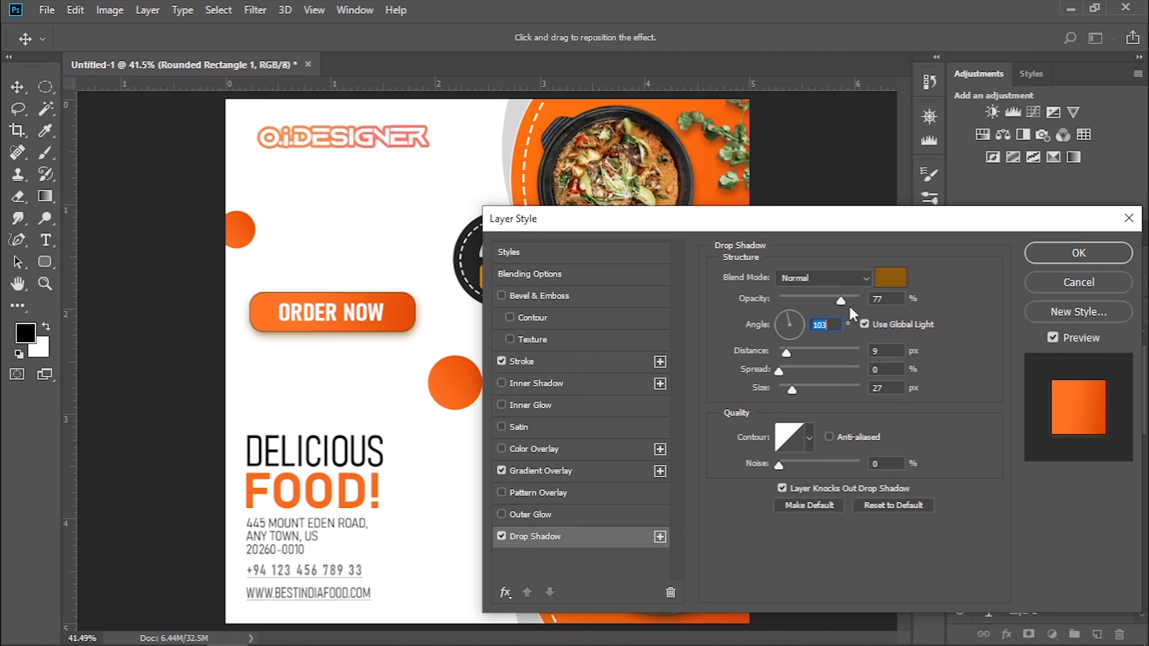
{"action": "left_click", "coordinate": [1056, 288]}
{"action": "left_click", "coordinate": [1007, 635]}
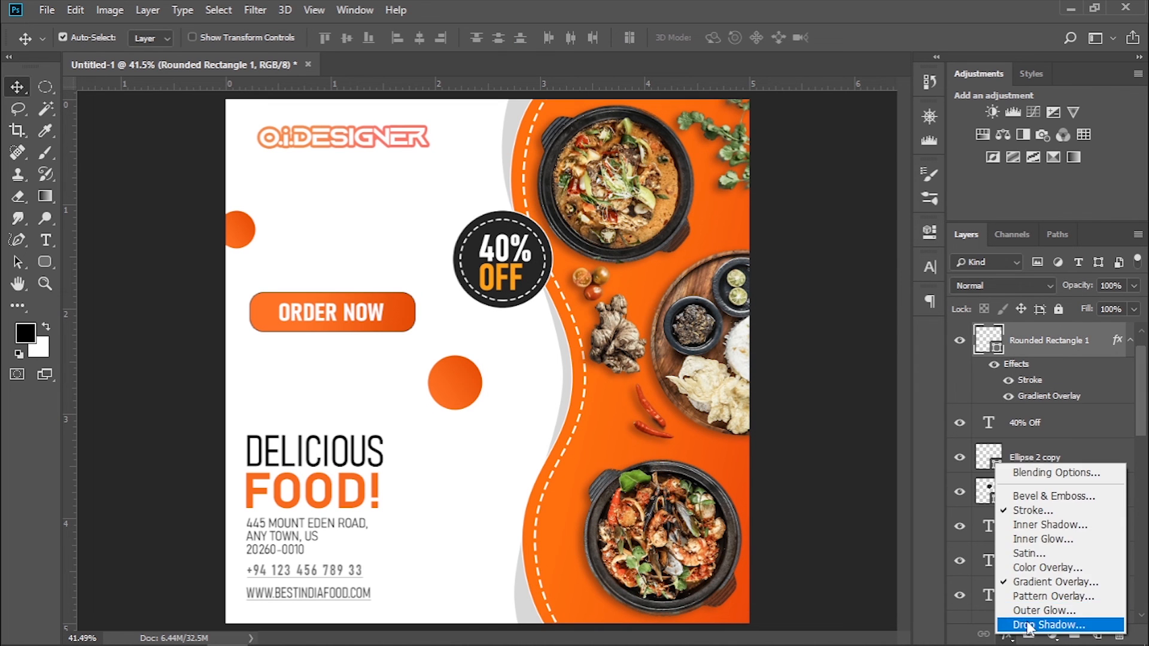
{"action": "left_click", "coordinate": [1029, 624]}
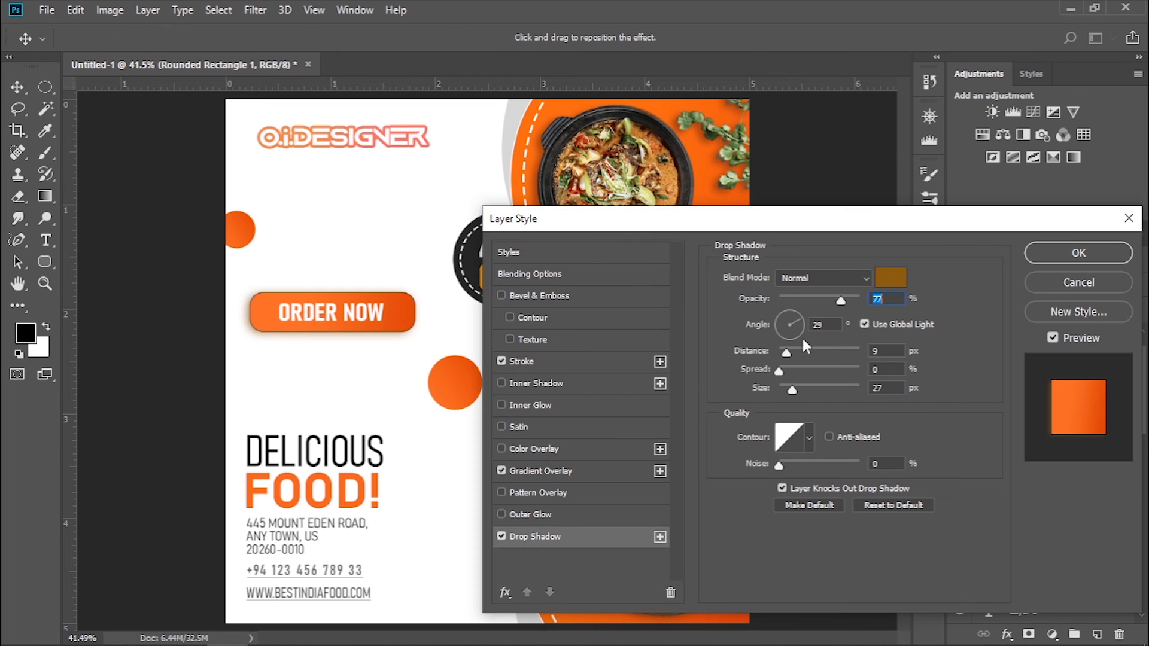
{"action": "left_click", "coordinate": [795, 351]}
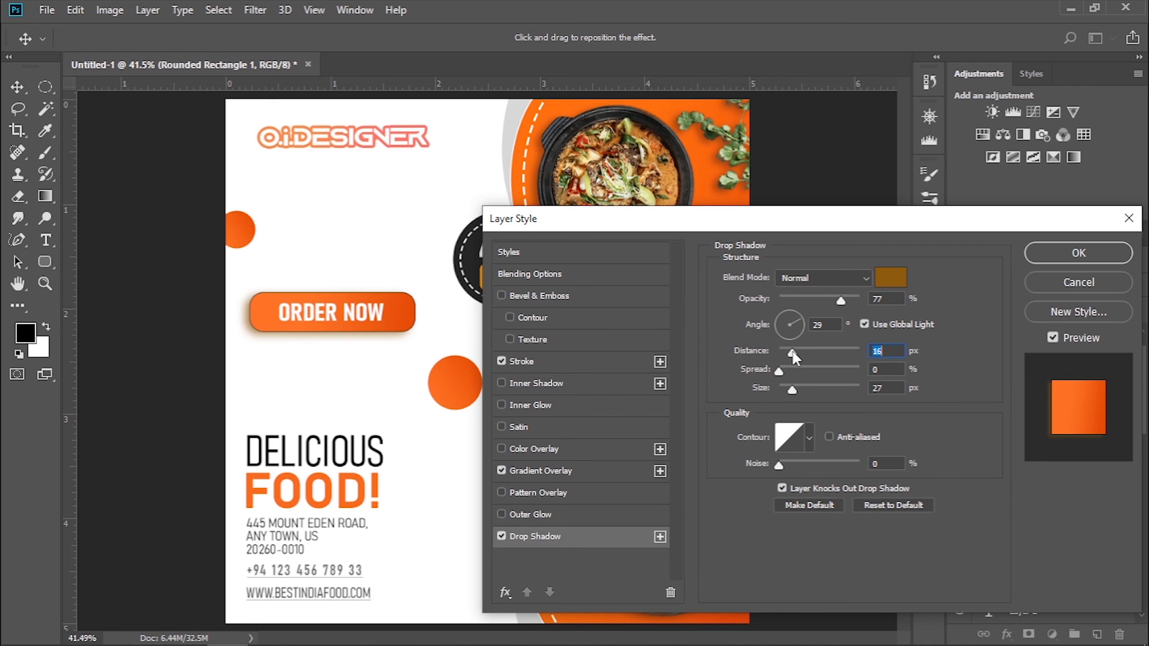
{"action": "left_click", "coordinate": [794, 389]}
{"action": "left_click", "coordinate": [1046, 258]}
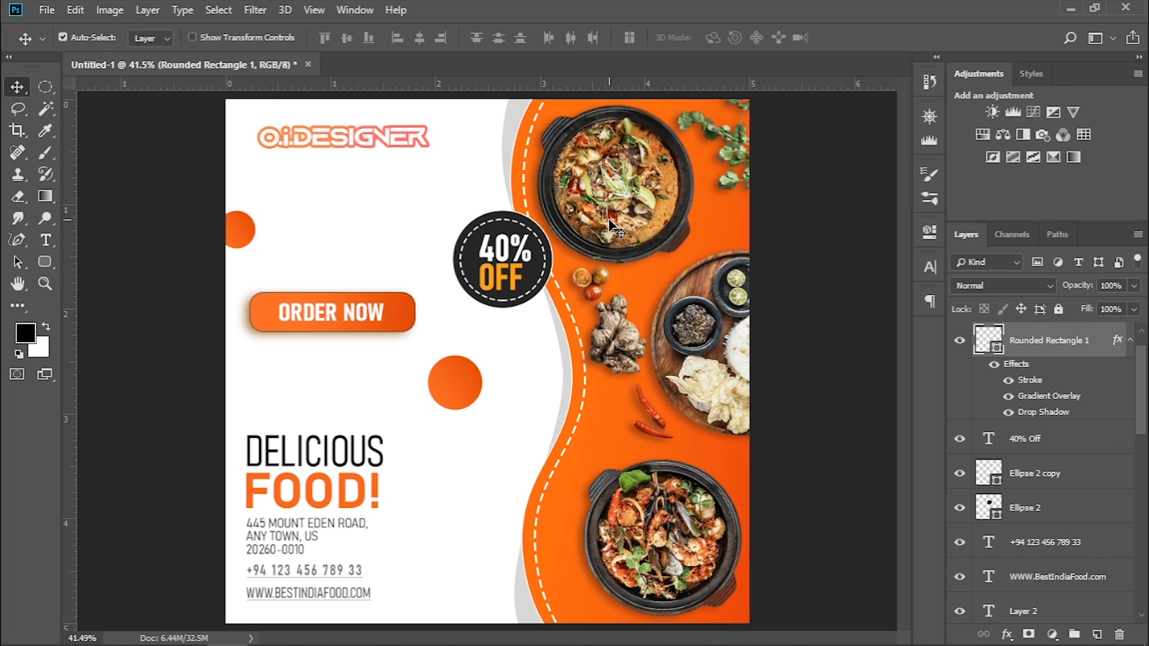
Move the designer logo closer to the poster's upper-left corner, in line with the order button and text below
{"action": "left_click_drag", "start_coordinate": [409, 144], "coordinate": [377, 137]}
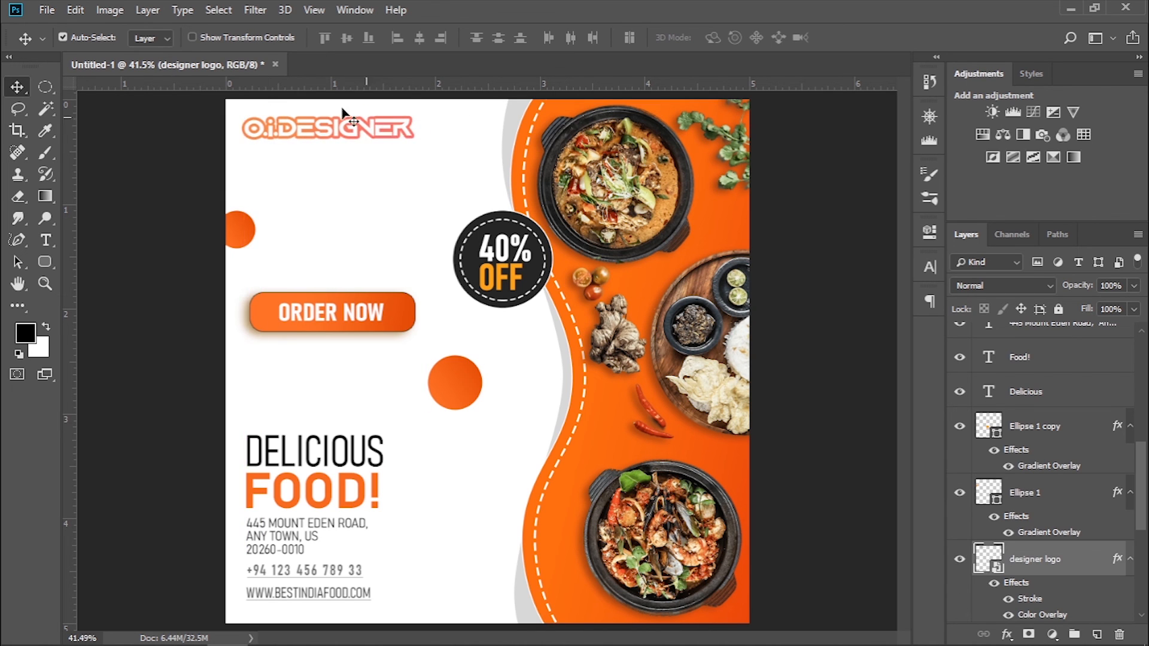